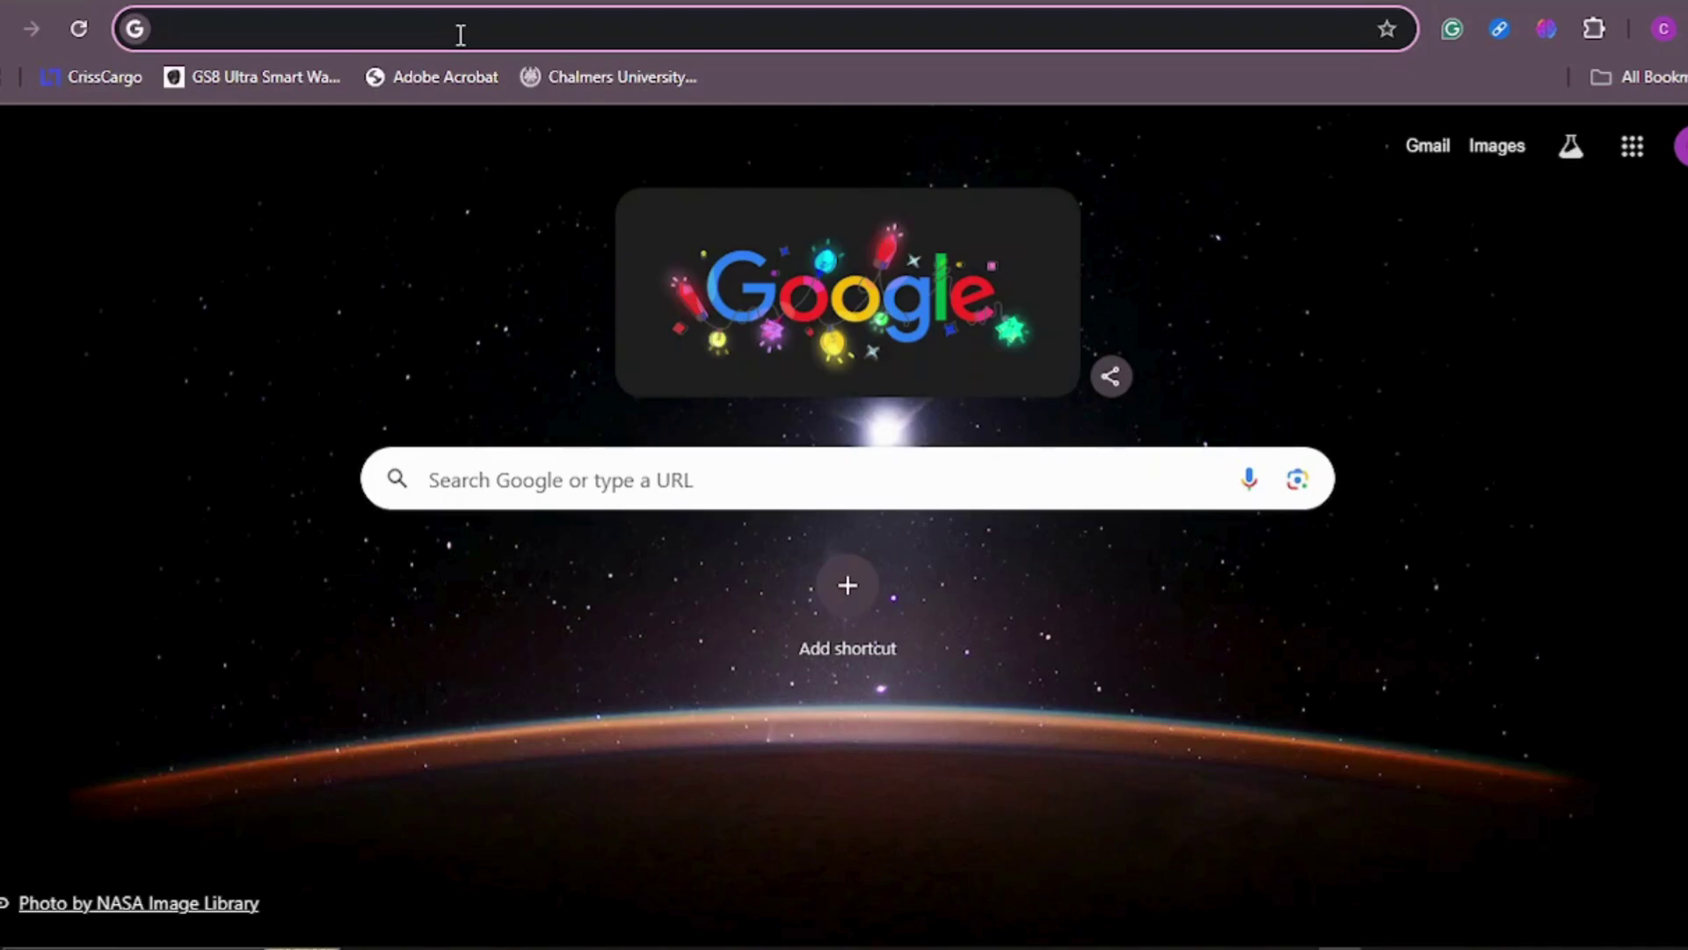
Search Google for 'HOSTING PROVIDER' and scroll the results to Whogohost and DomainKing
text(HOSTING )
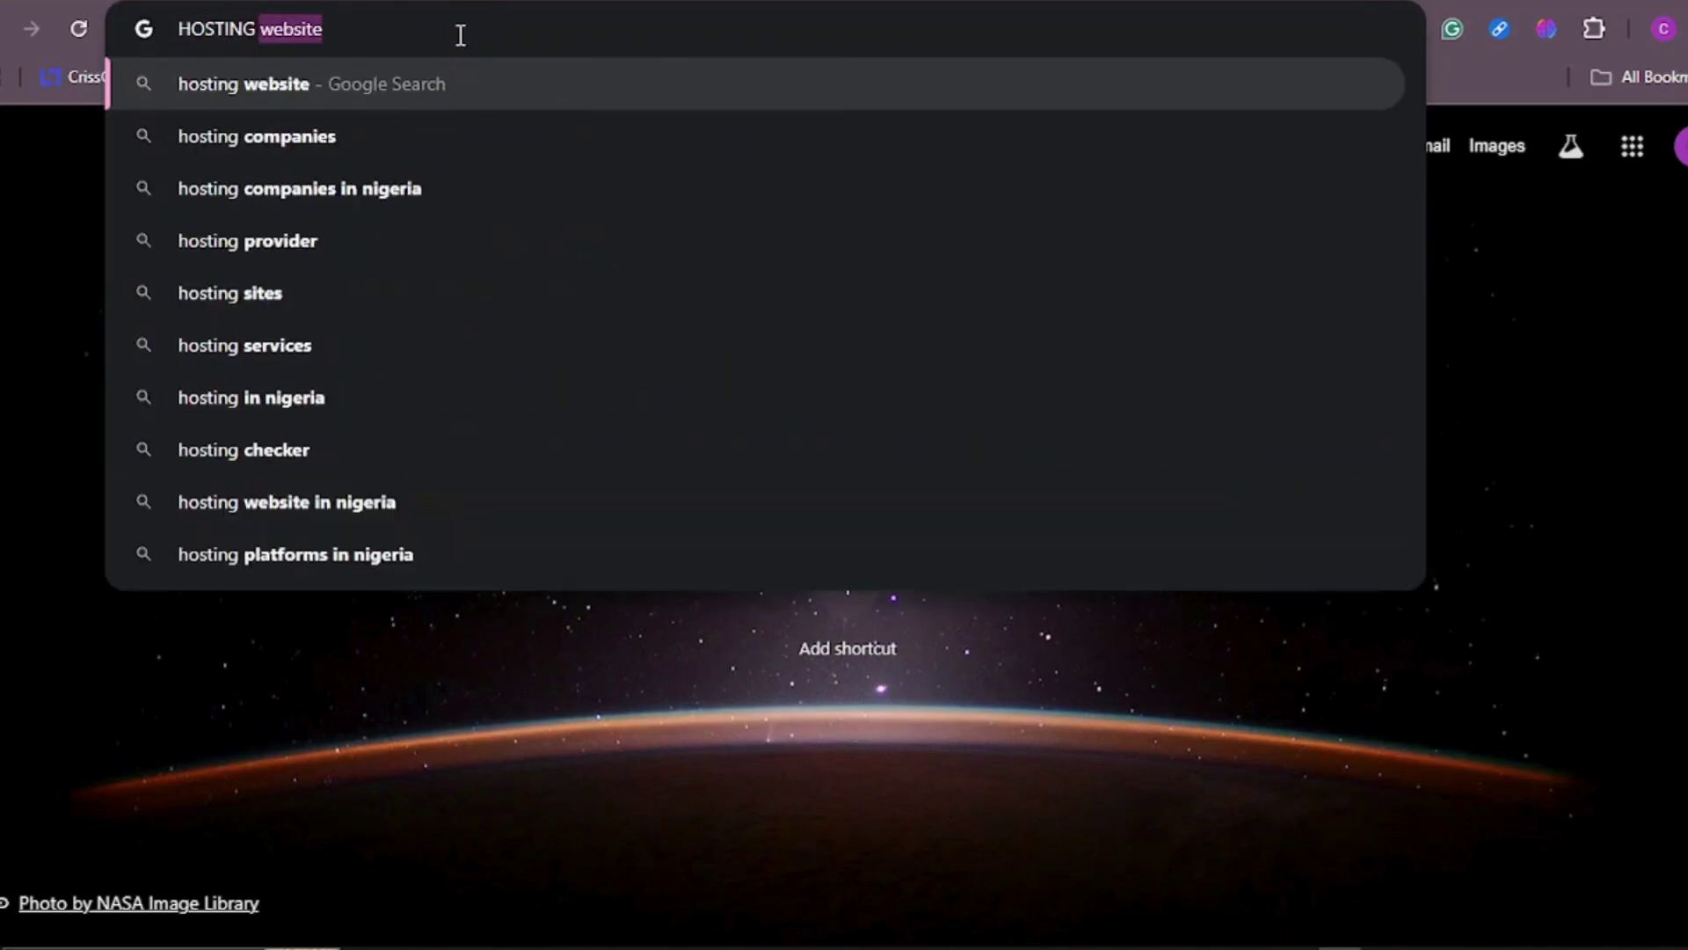
text(PROVIDER)
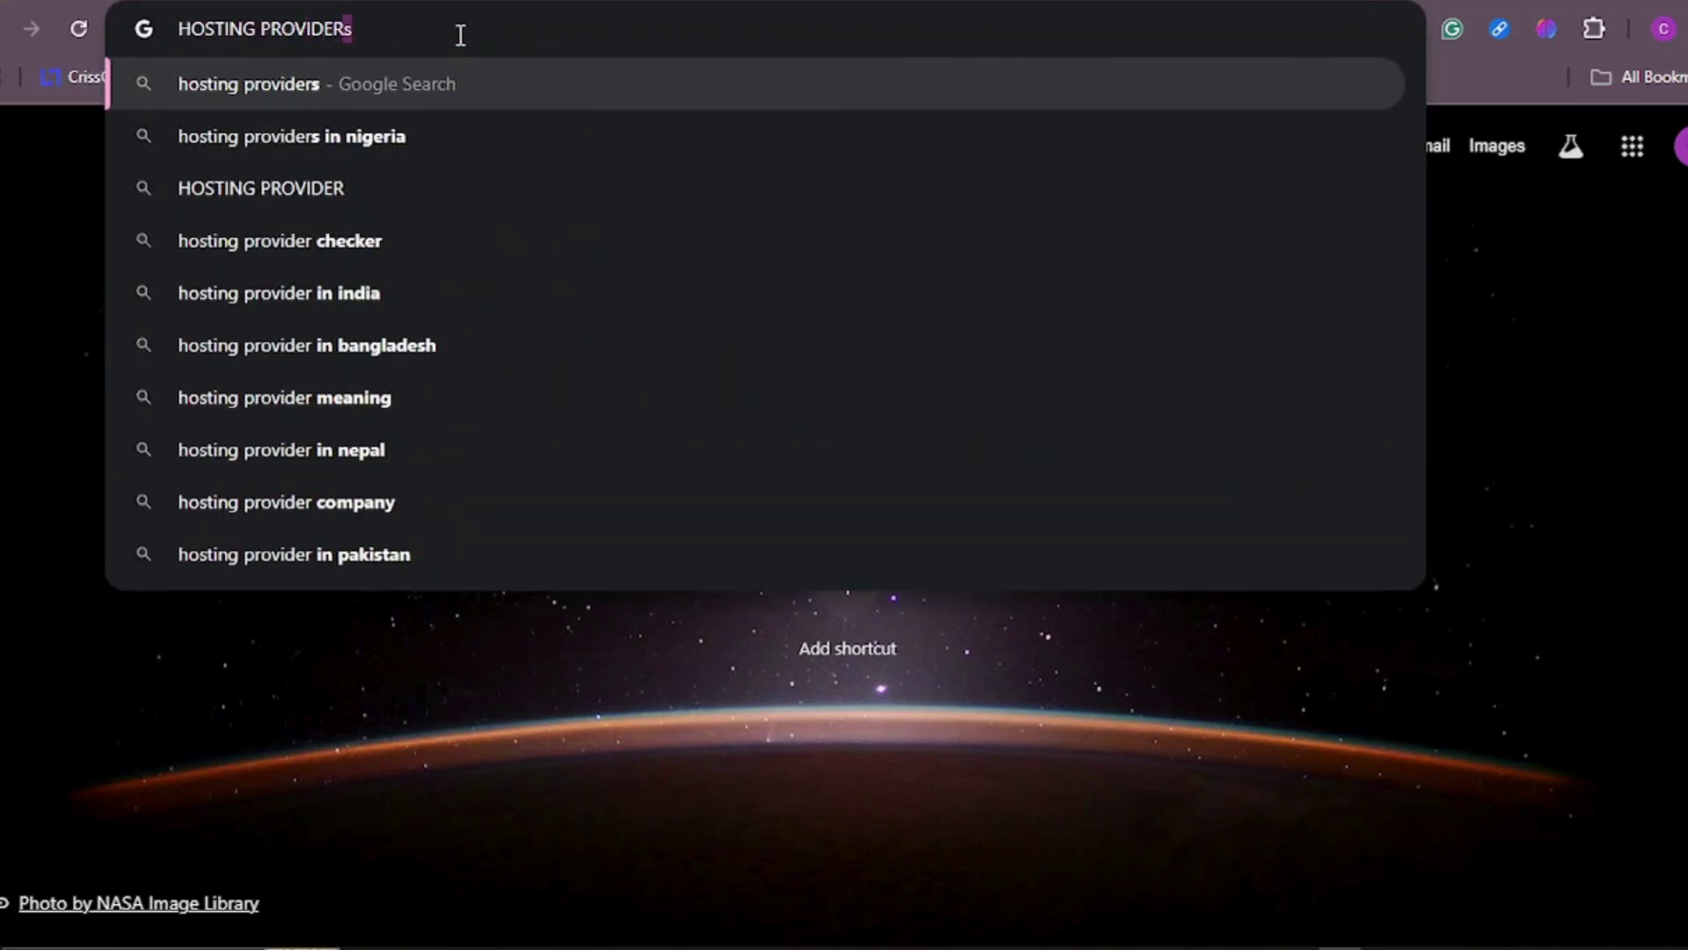
key(Return)
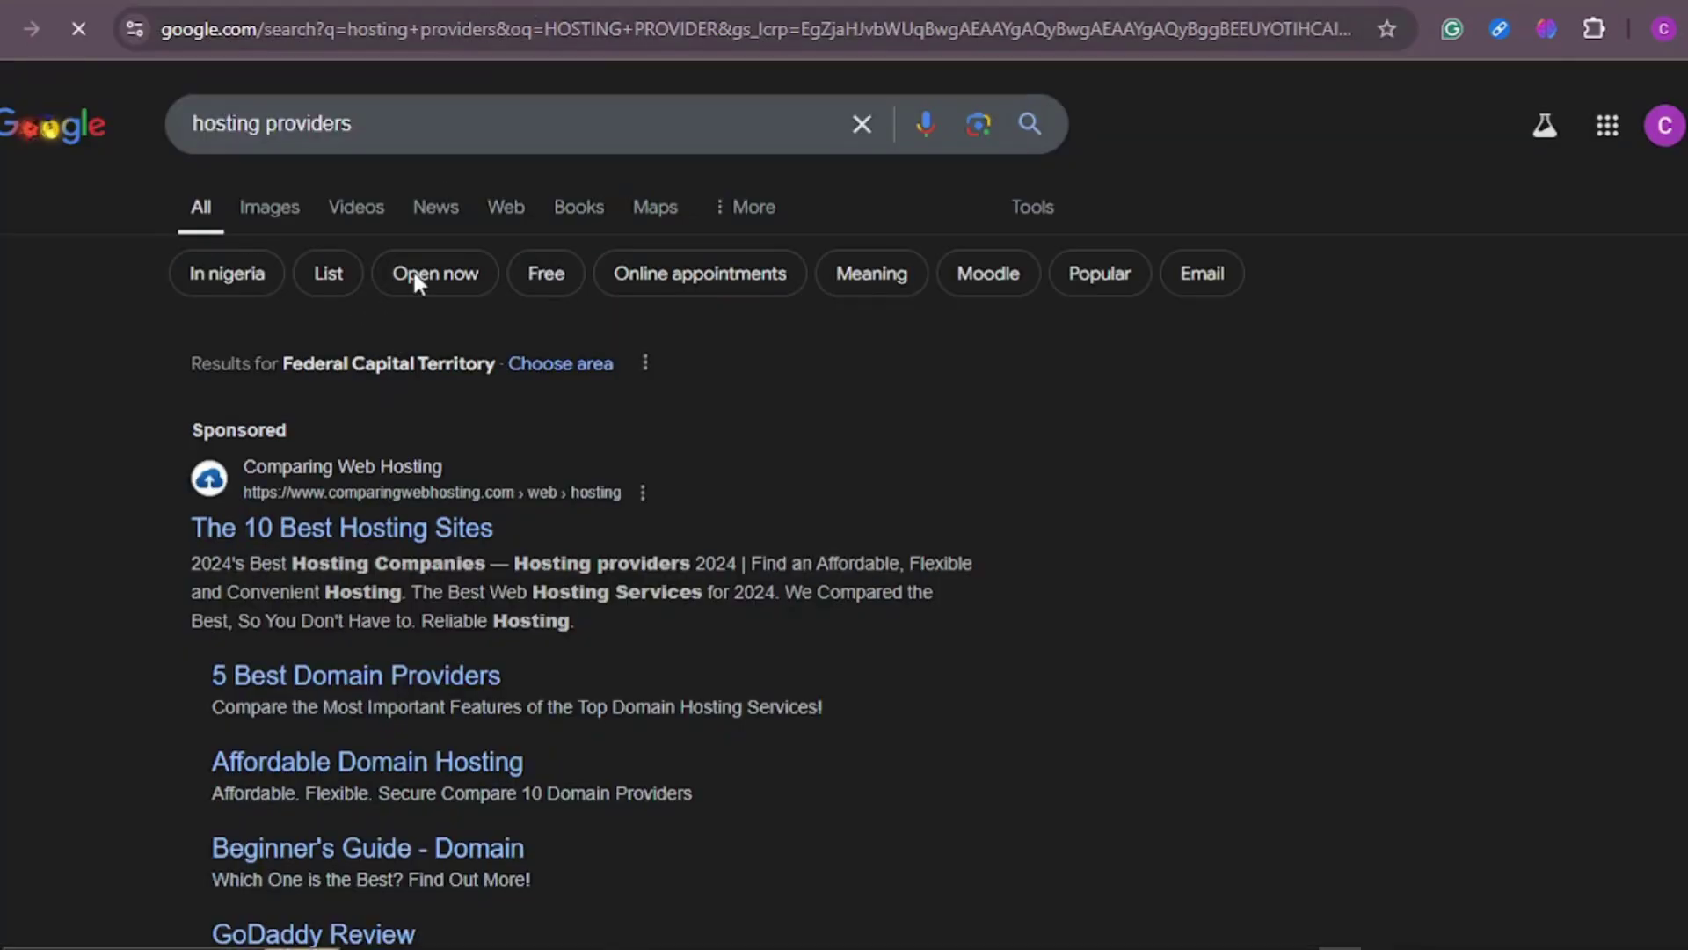
scroll(467, 292, down, 9)
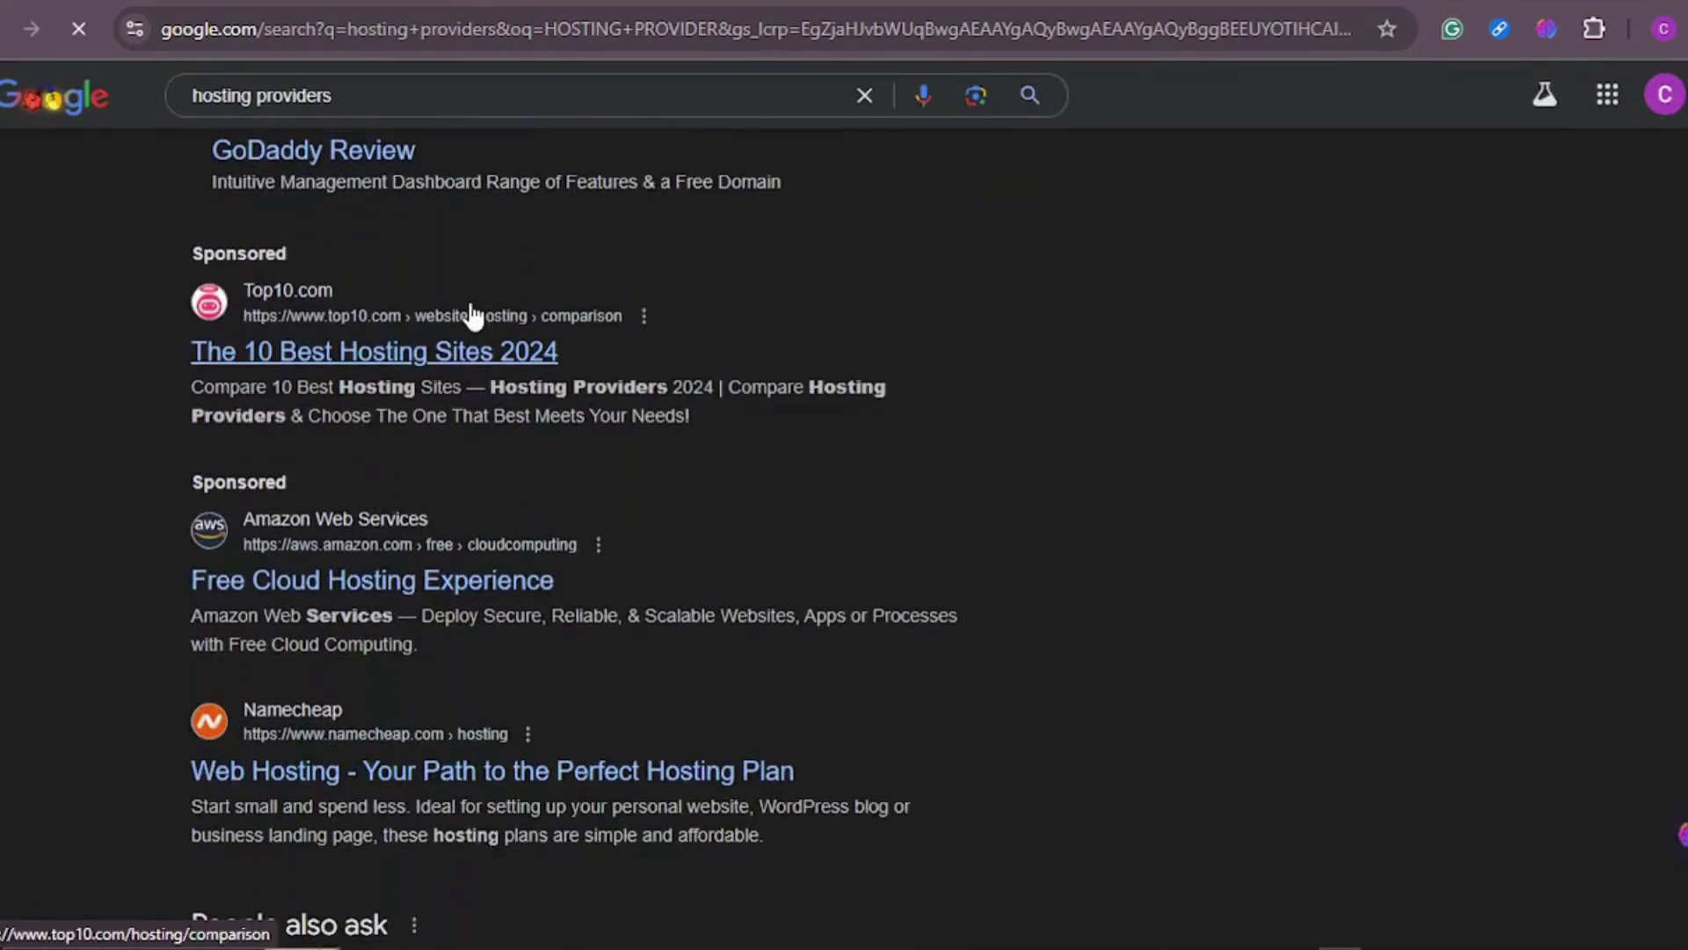
scroll(473, 314, down, 9)
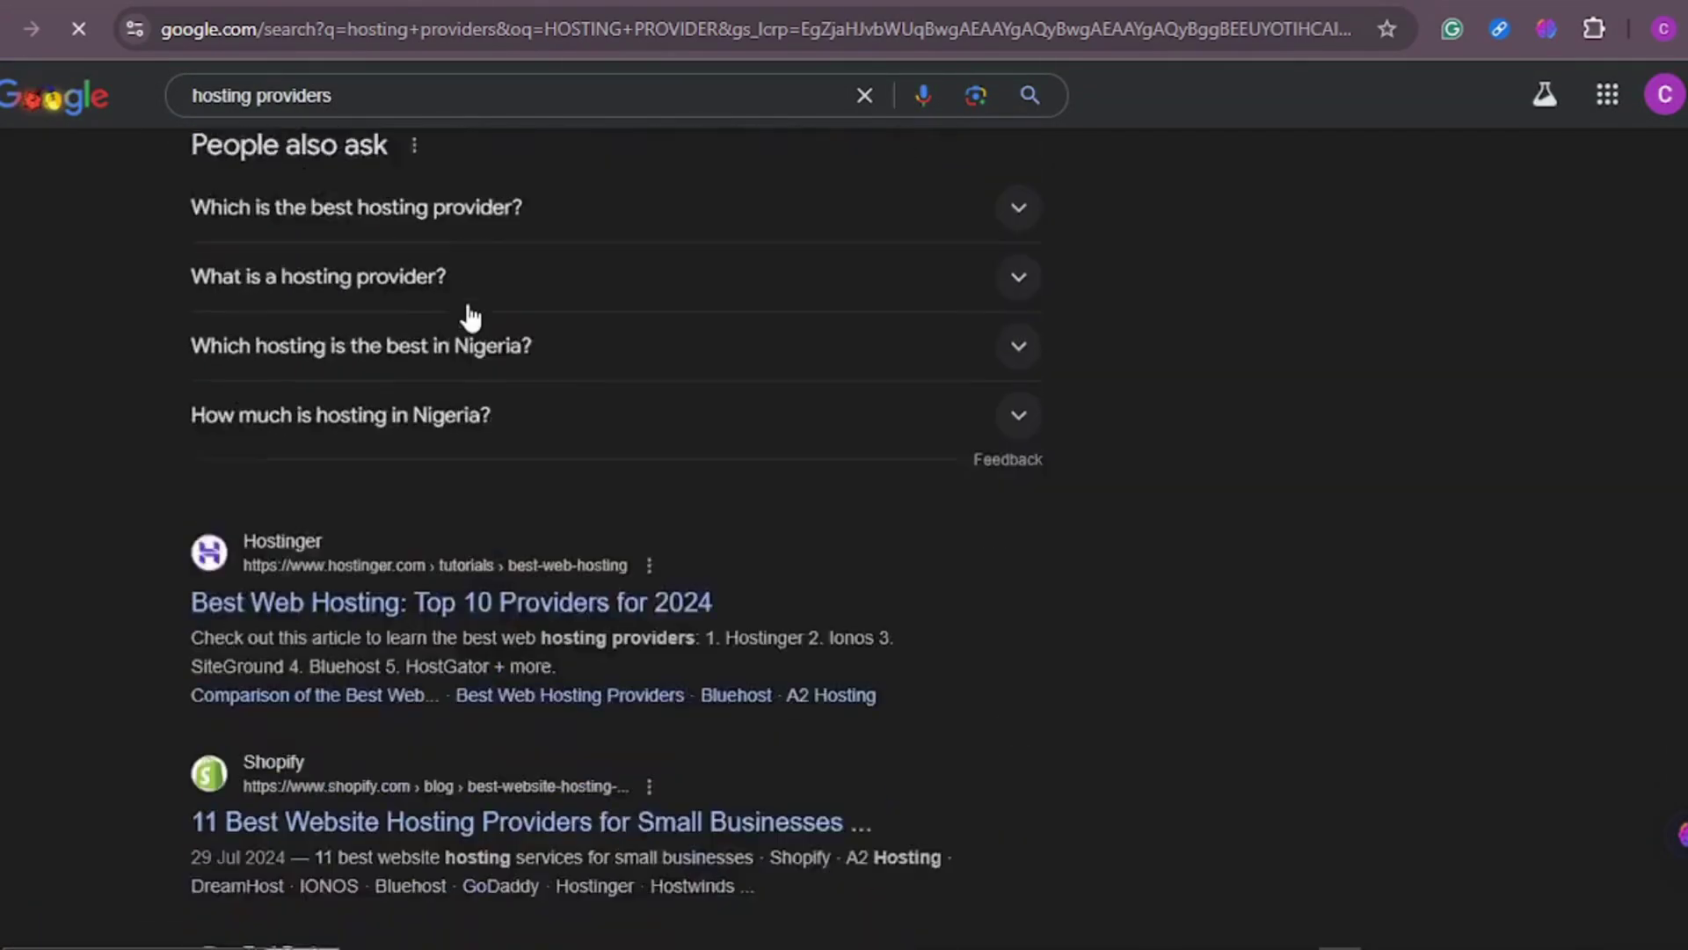
scroll(472, 315, down, 17)
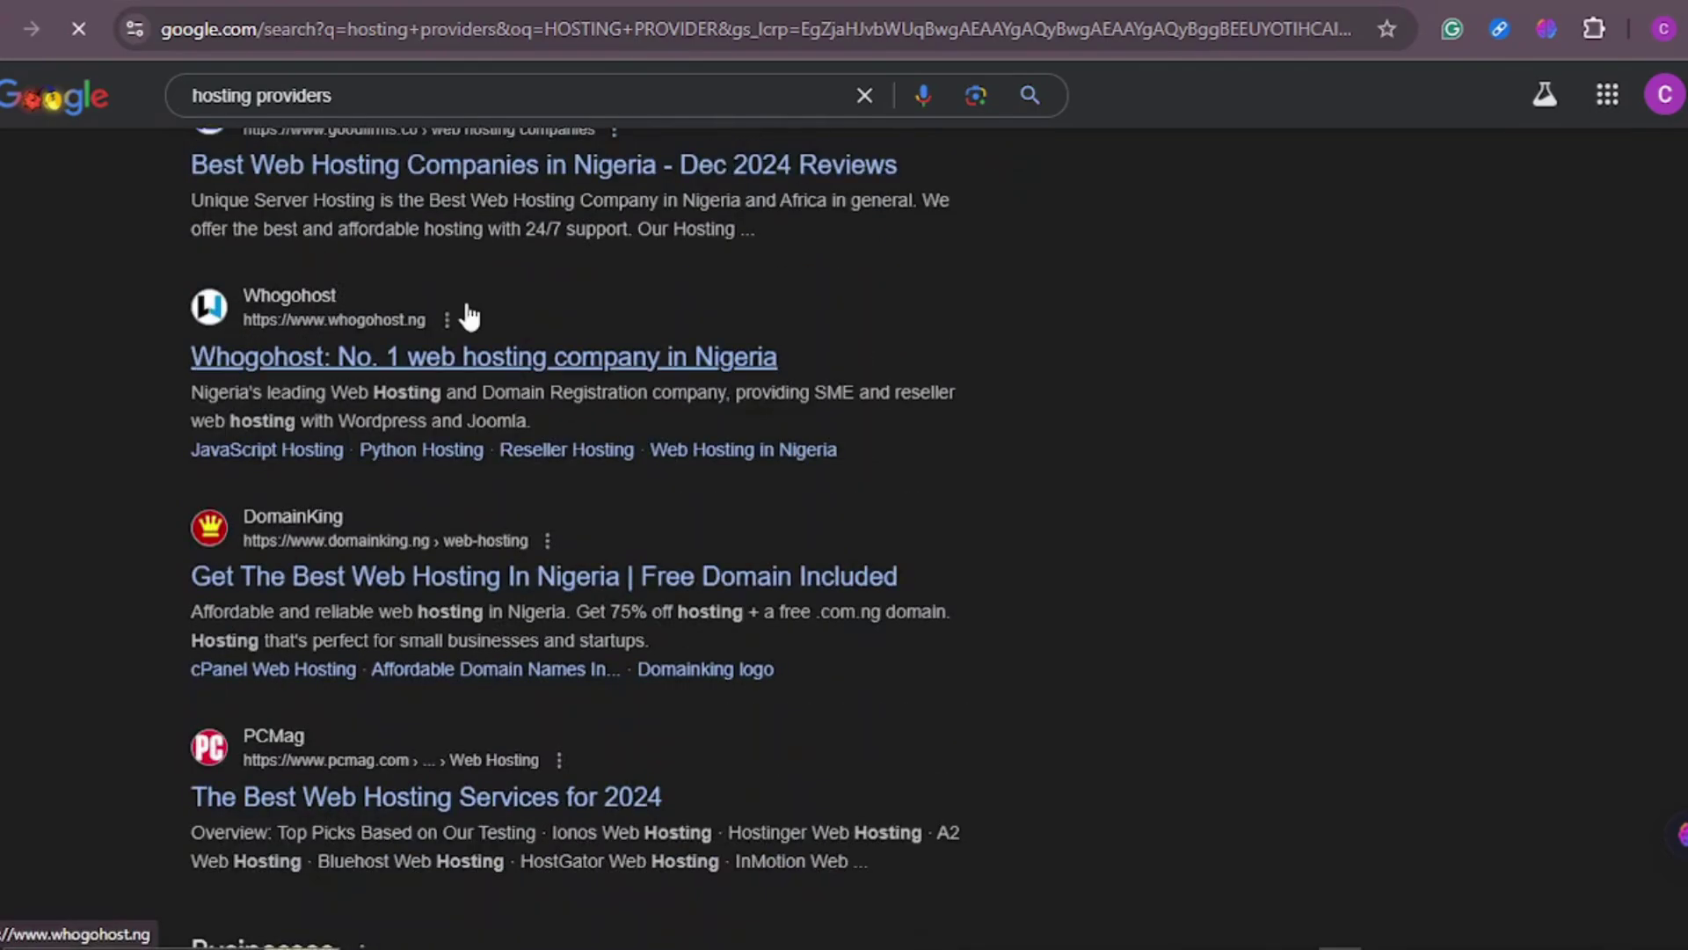
scroll(469, 316, down, 1)
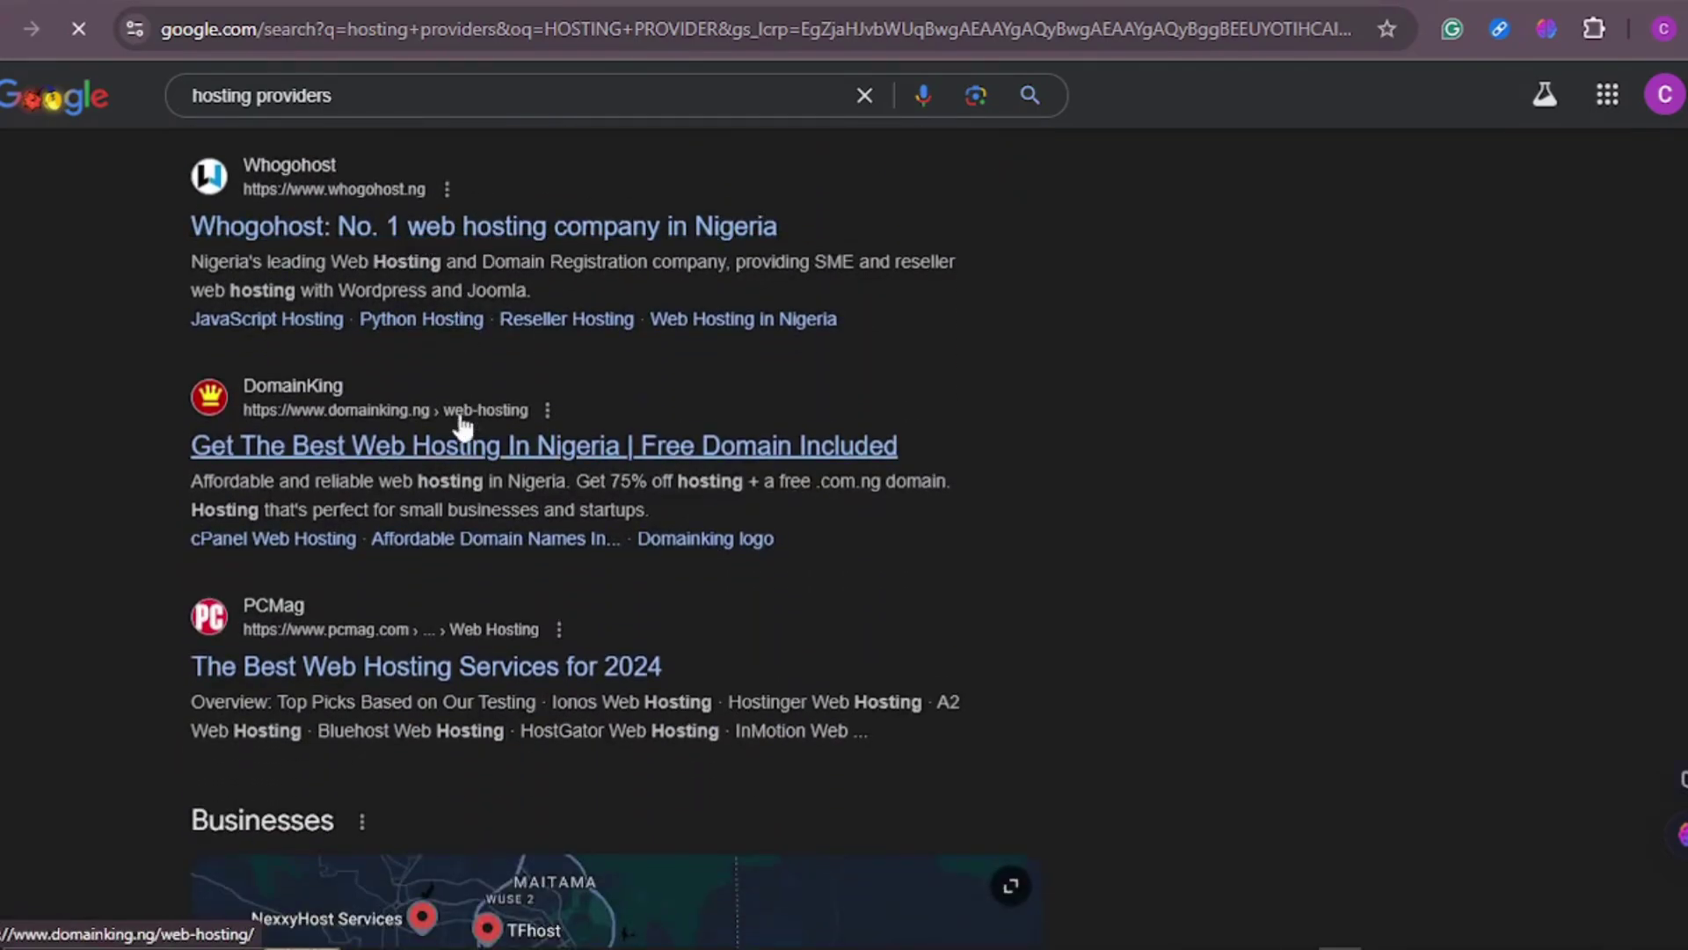
click(1429, 3)
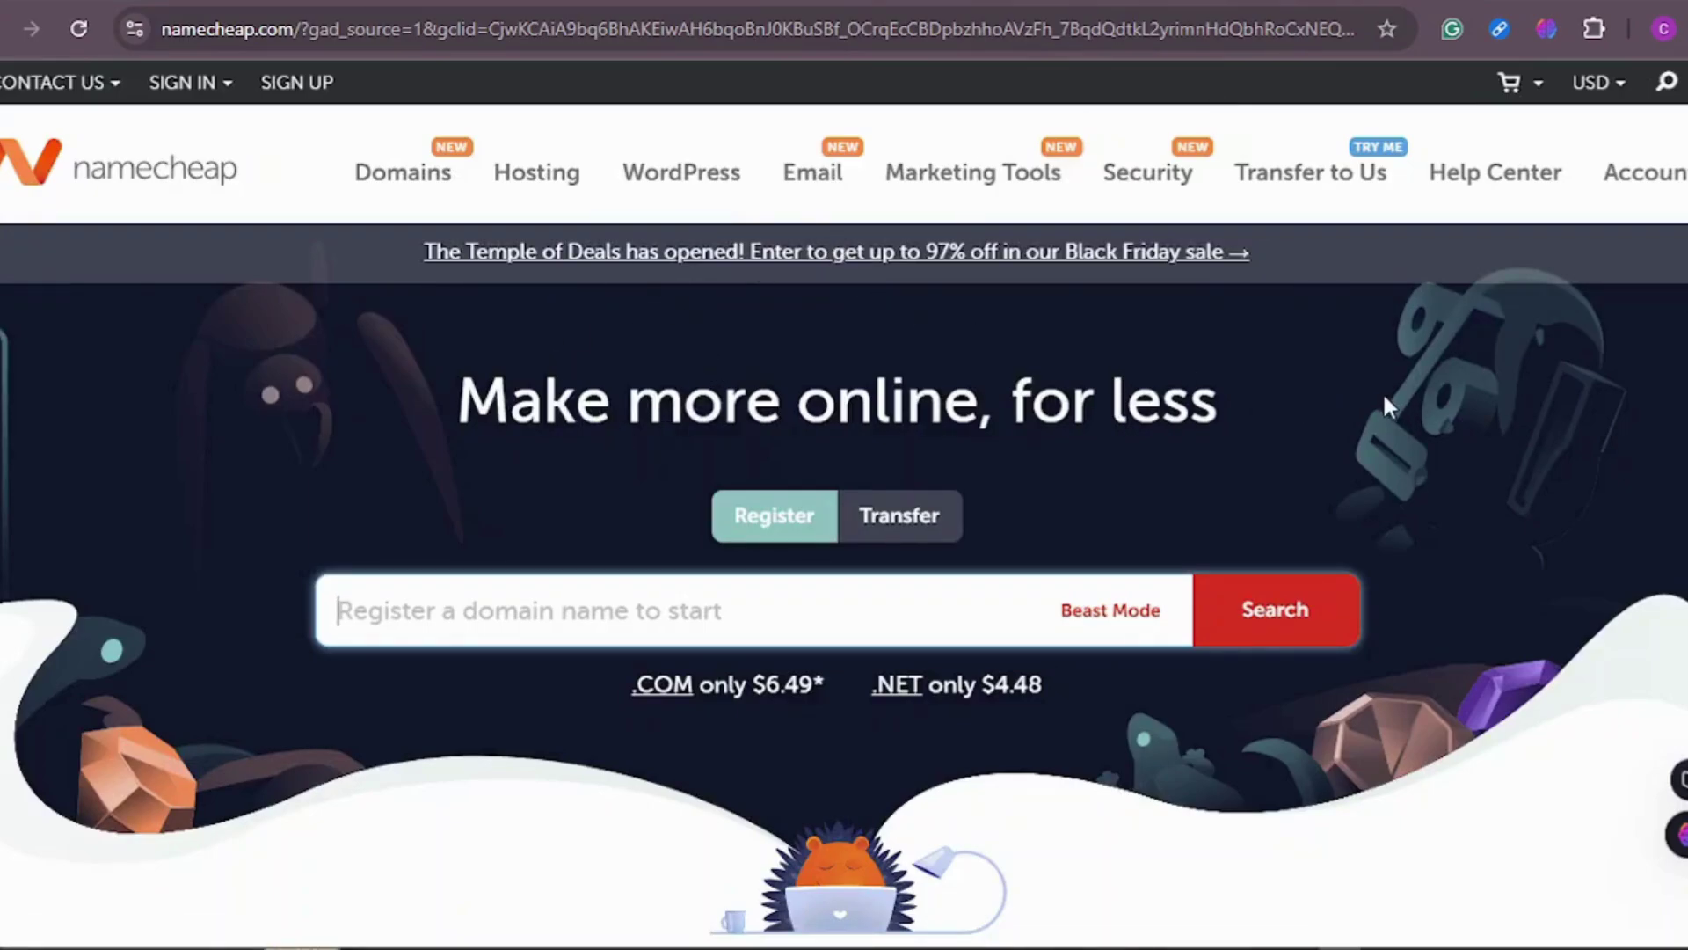
Try '.NG' in Namecheap's domain search, then abandon it for a new tab
scroll(1381, 382, down, 1)
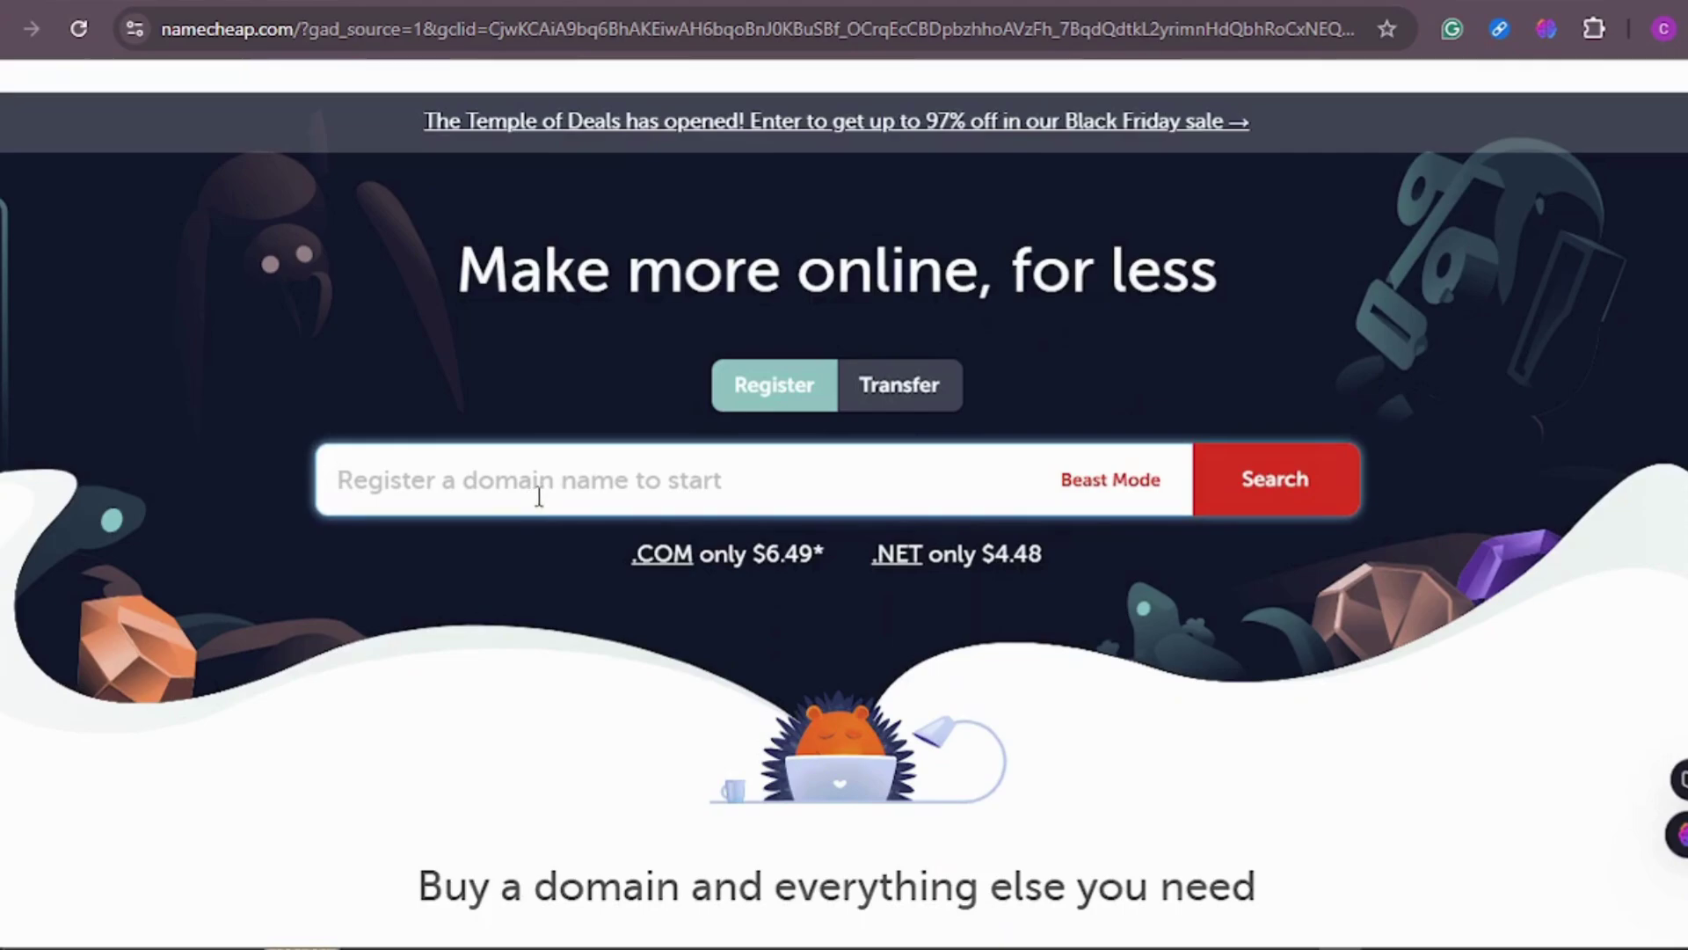
scroll(529, 452, up, 1)
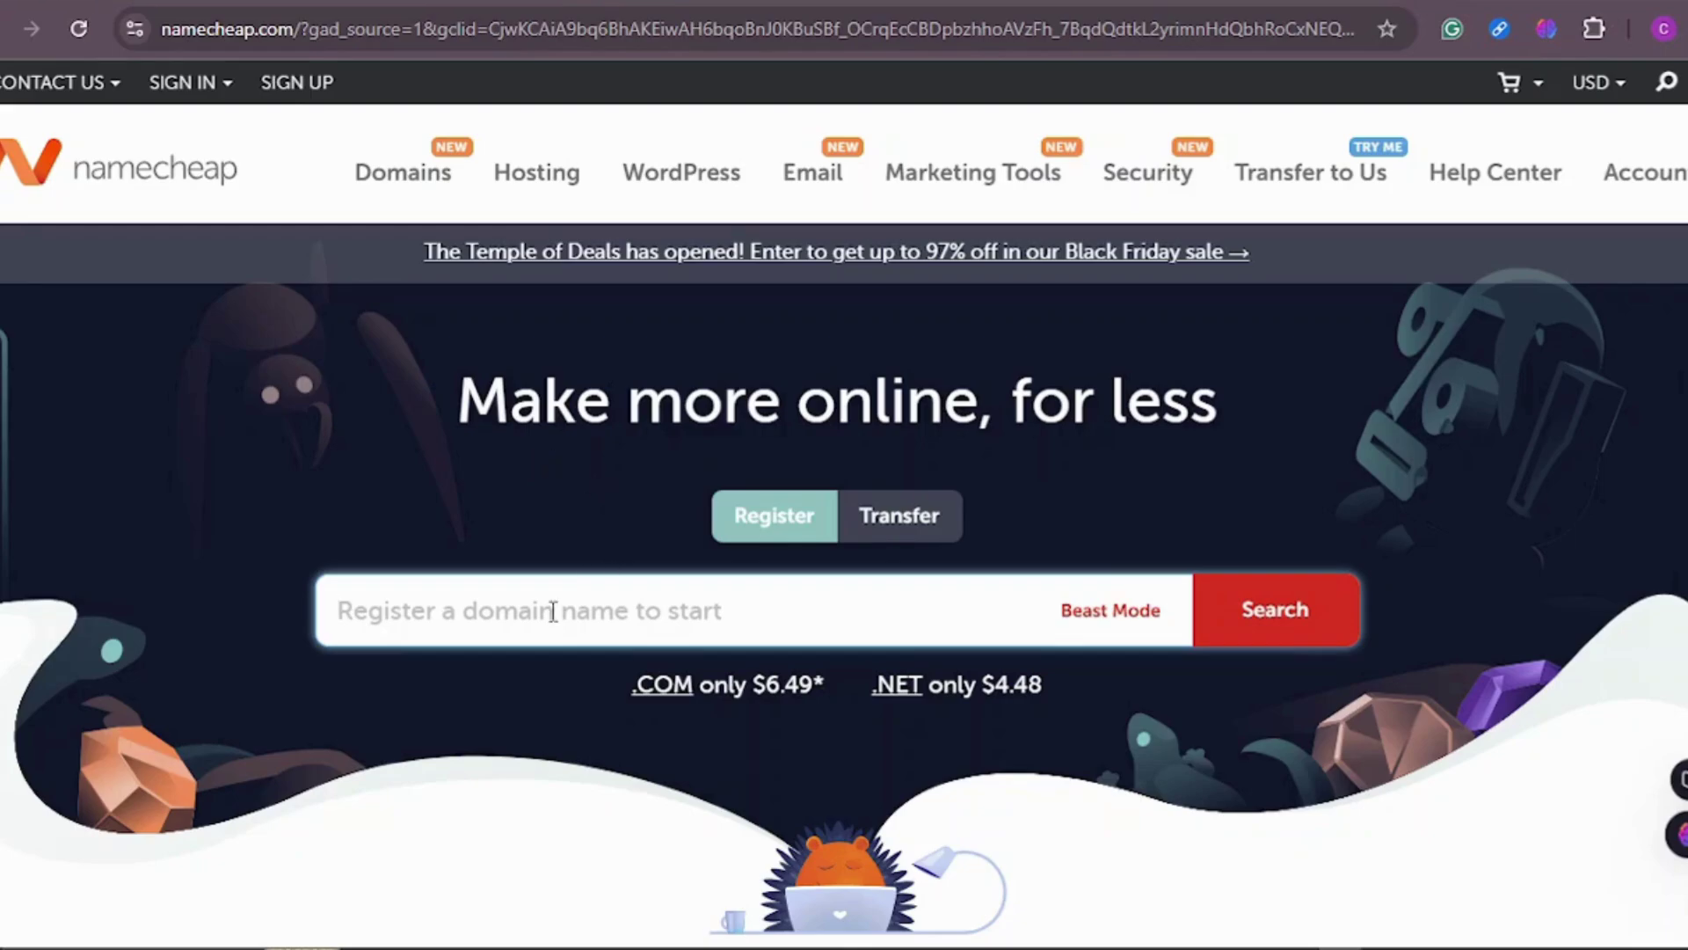
text(.)
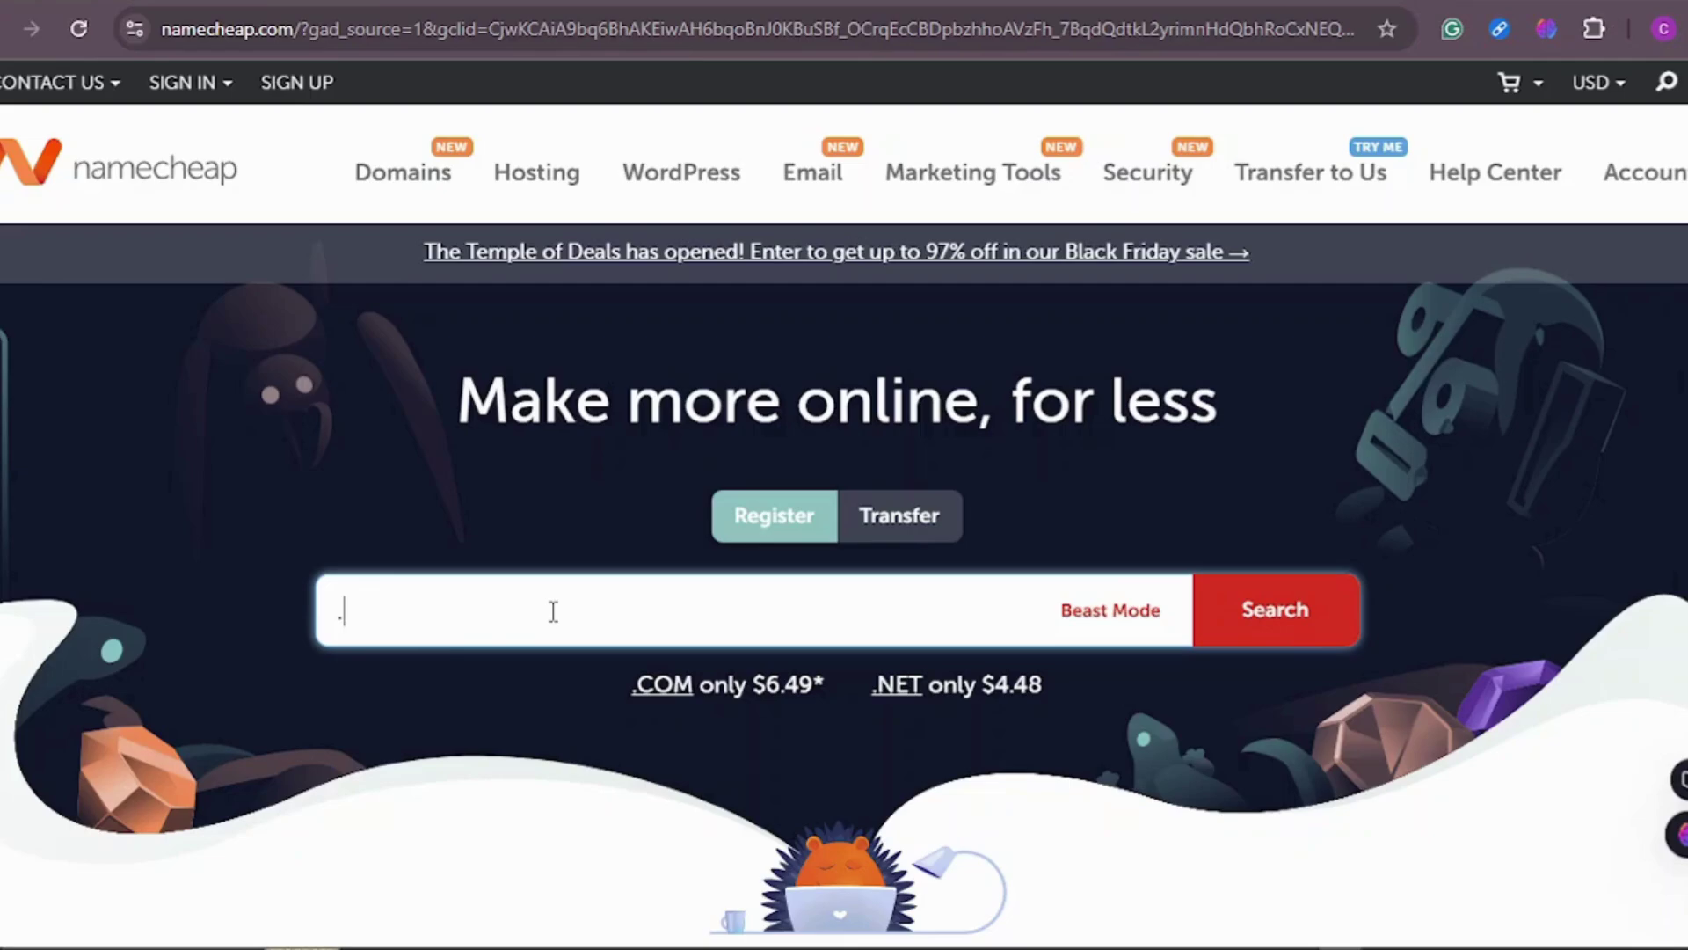
text(NG.COM)
key(BackSpace)
key(BackSpace)
key(BackSpace)
key(BackSpace)
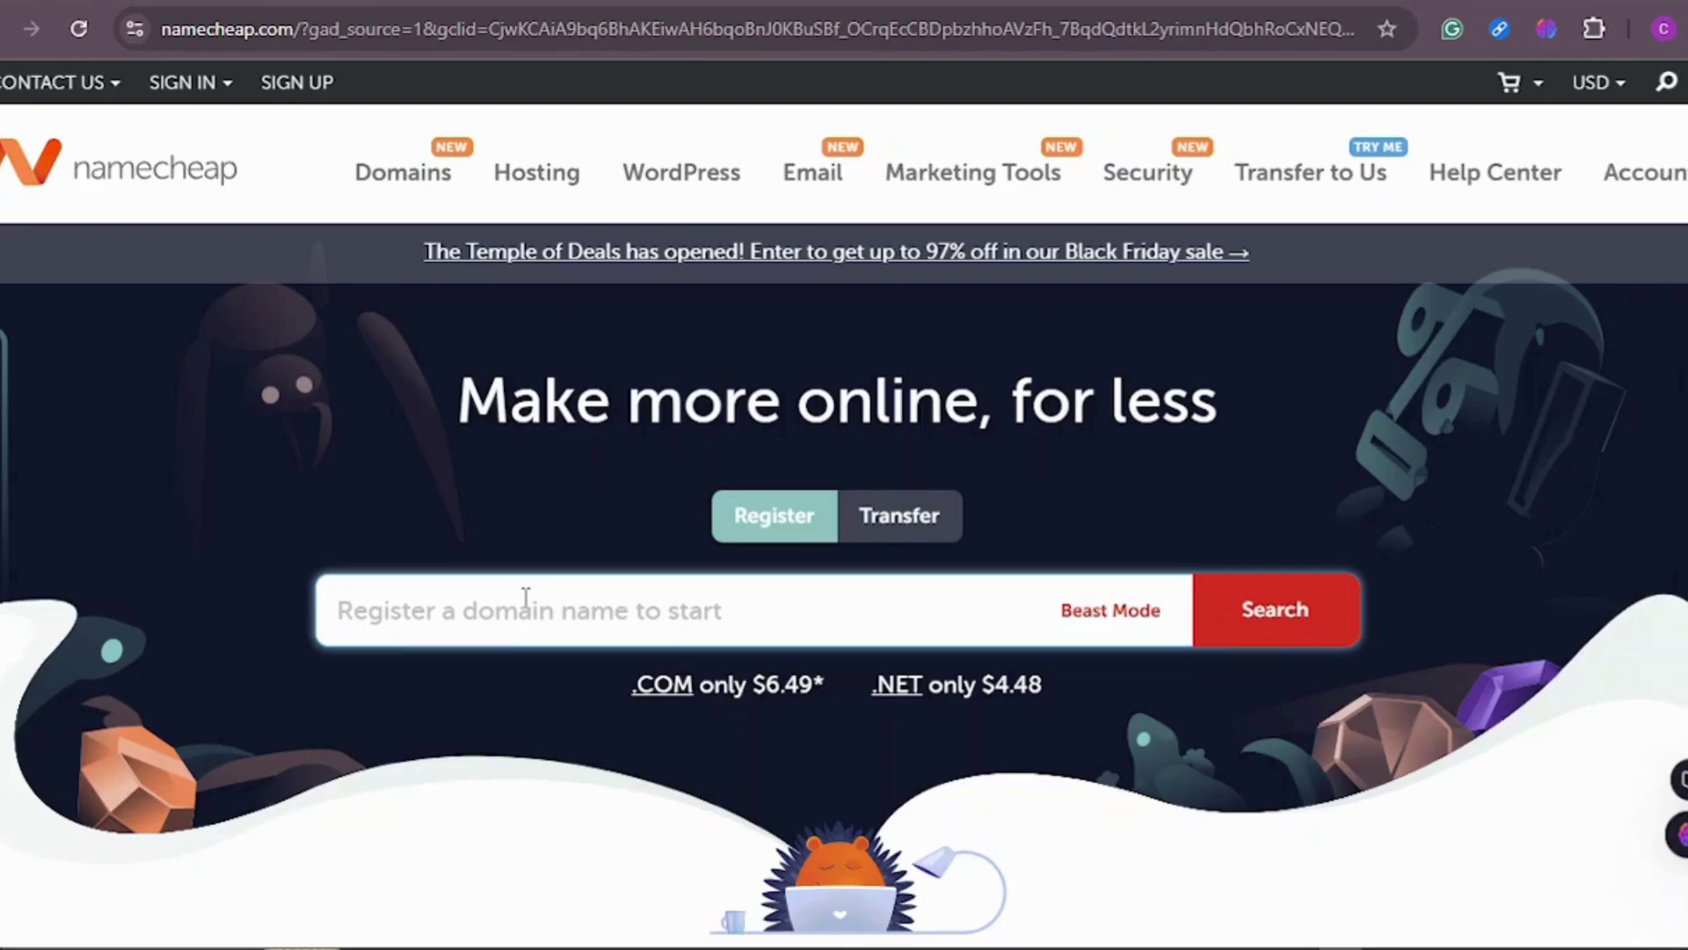
text(.NG)
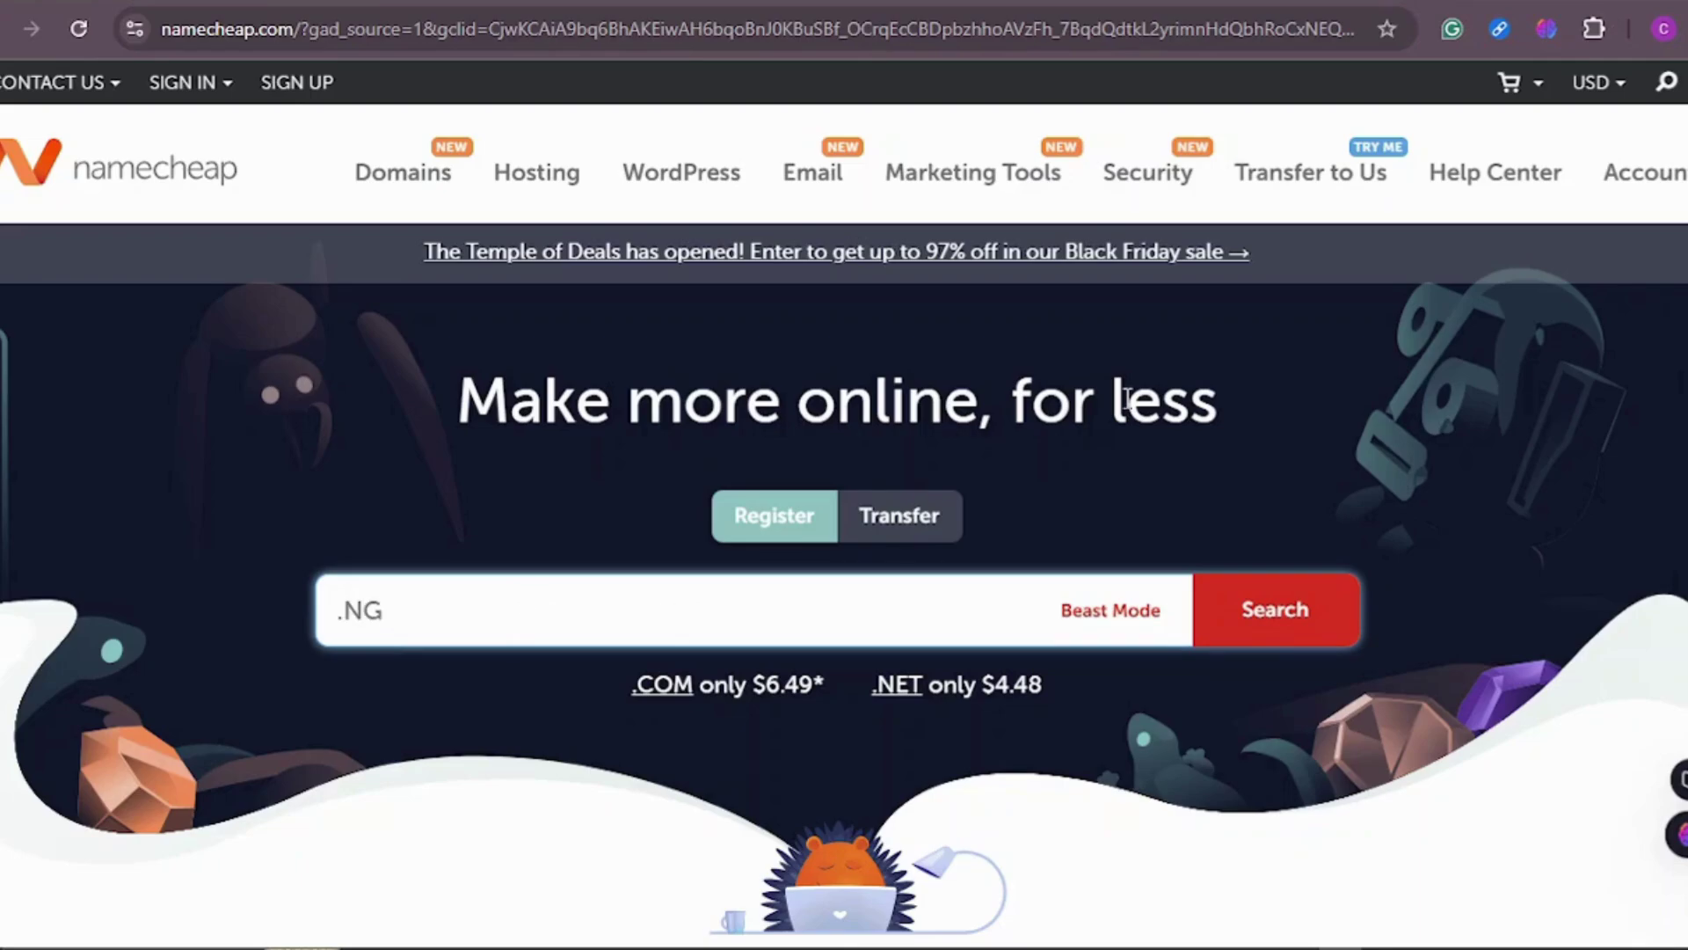
key(ctrl+t)
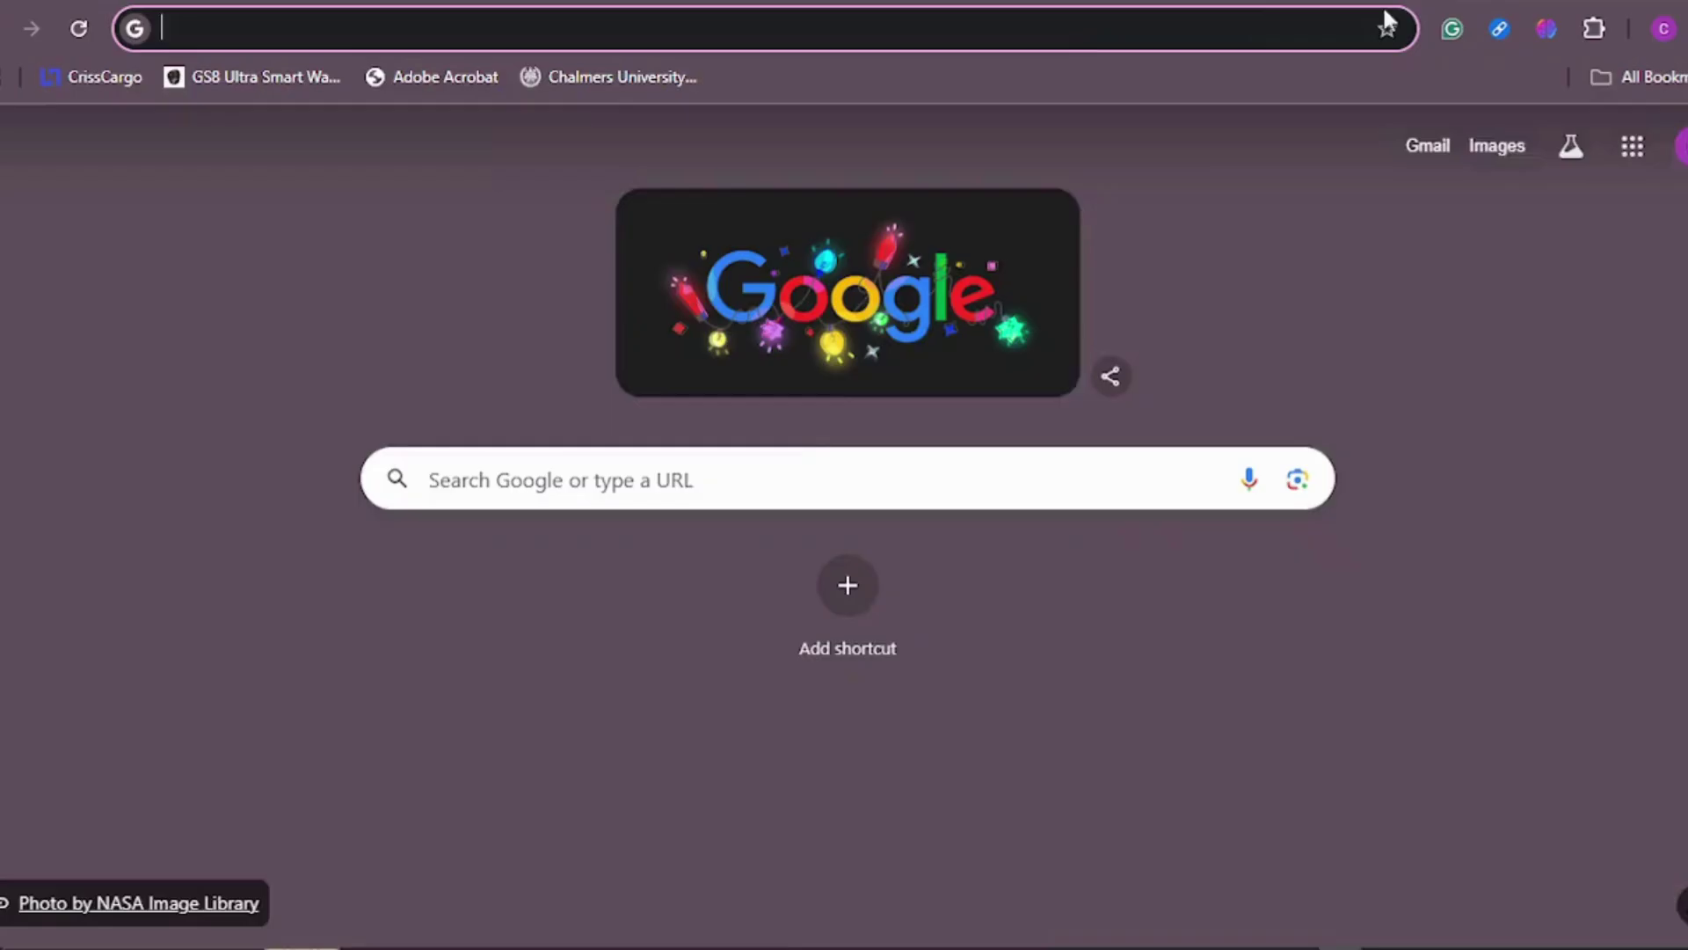
Search Google for 'SMART' and go to the Smartweb Nigeria Limited website
text(SMART)
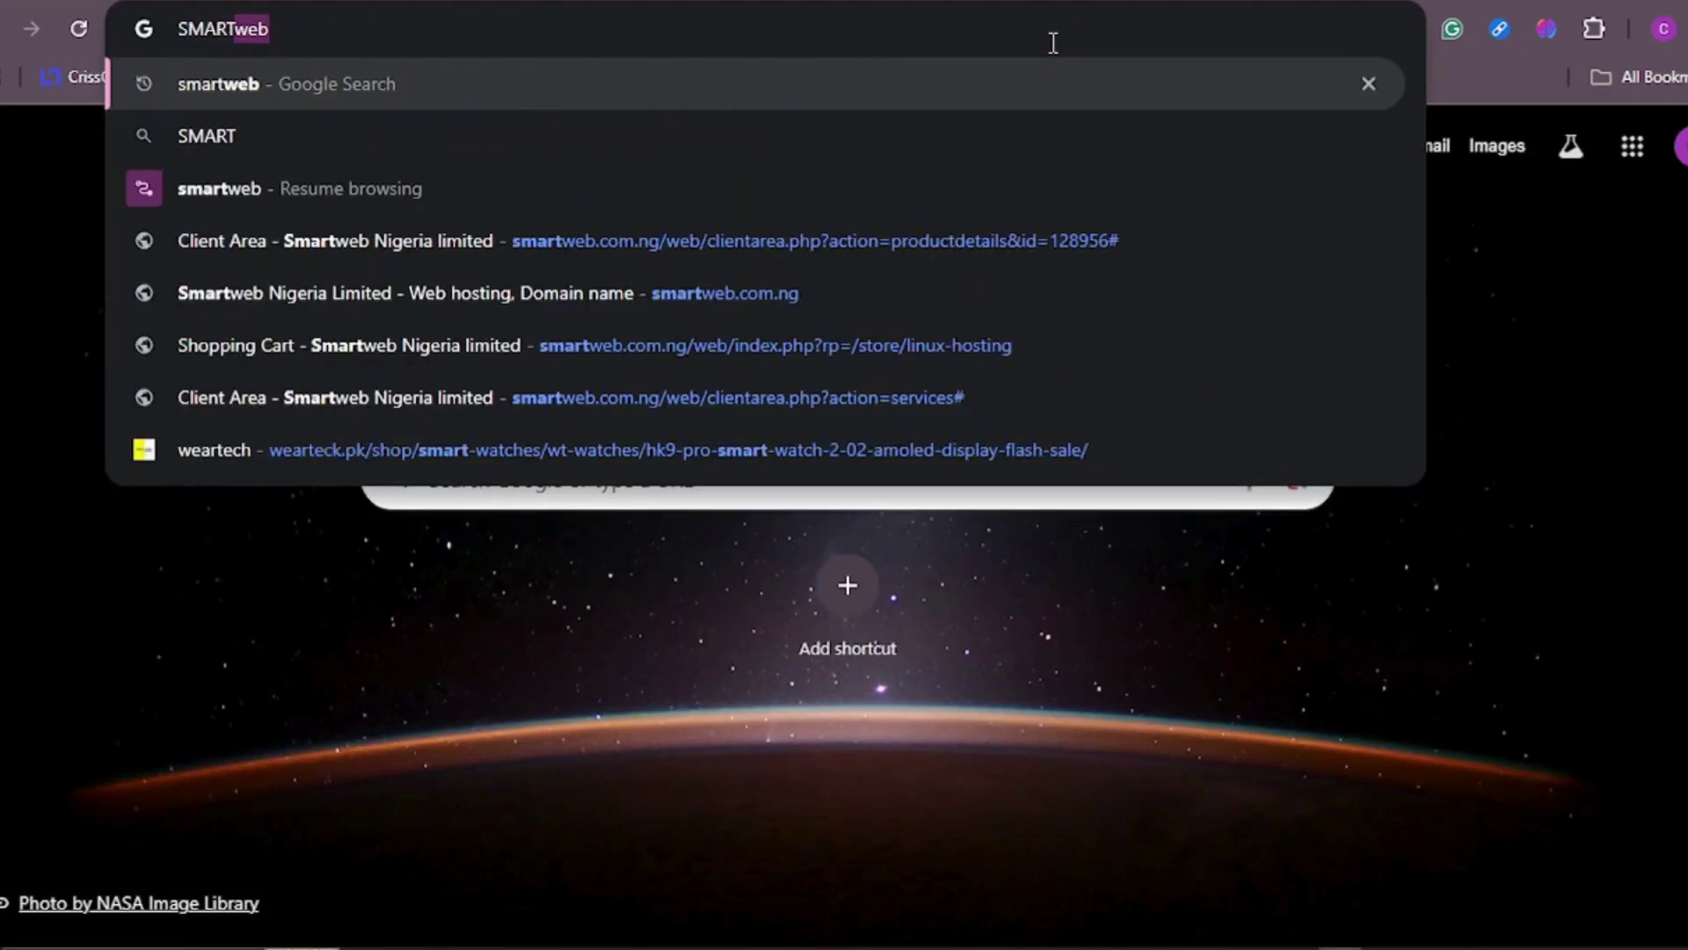
key(Return)
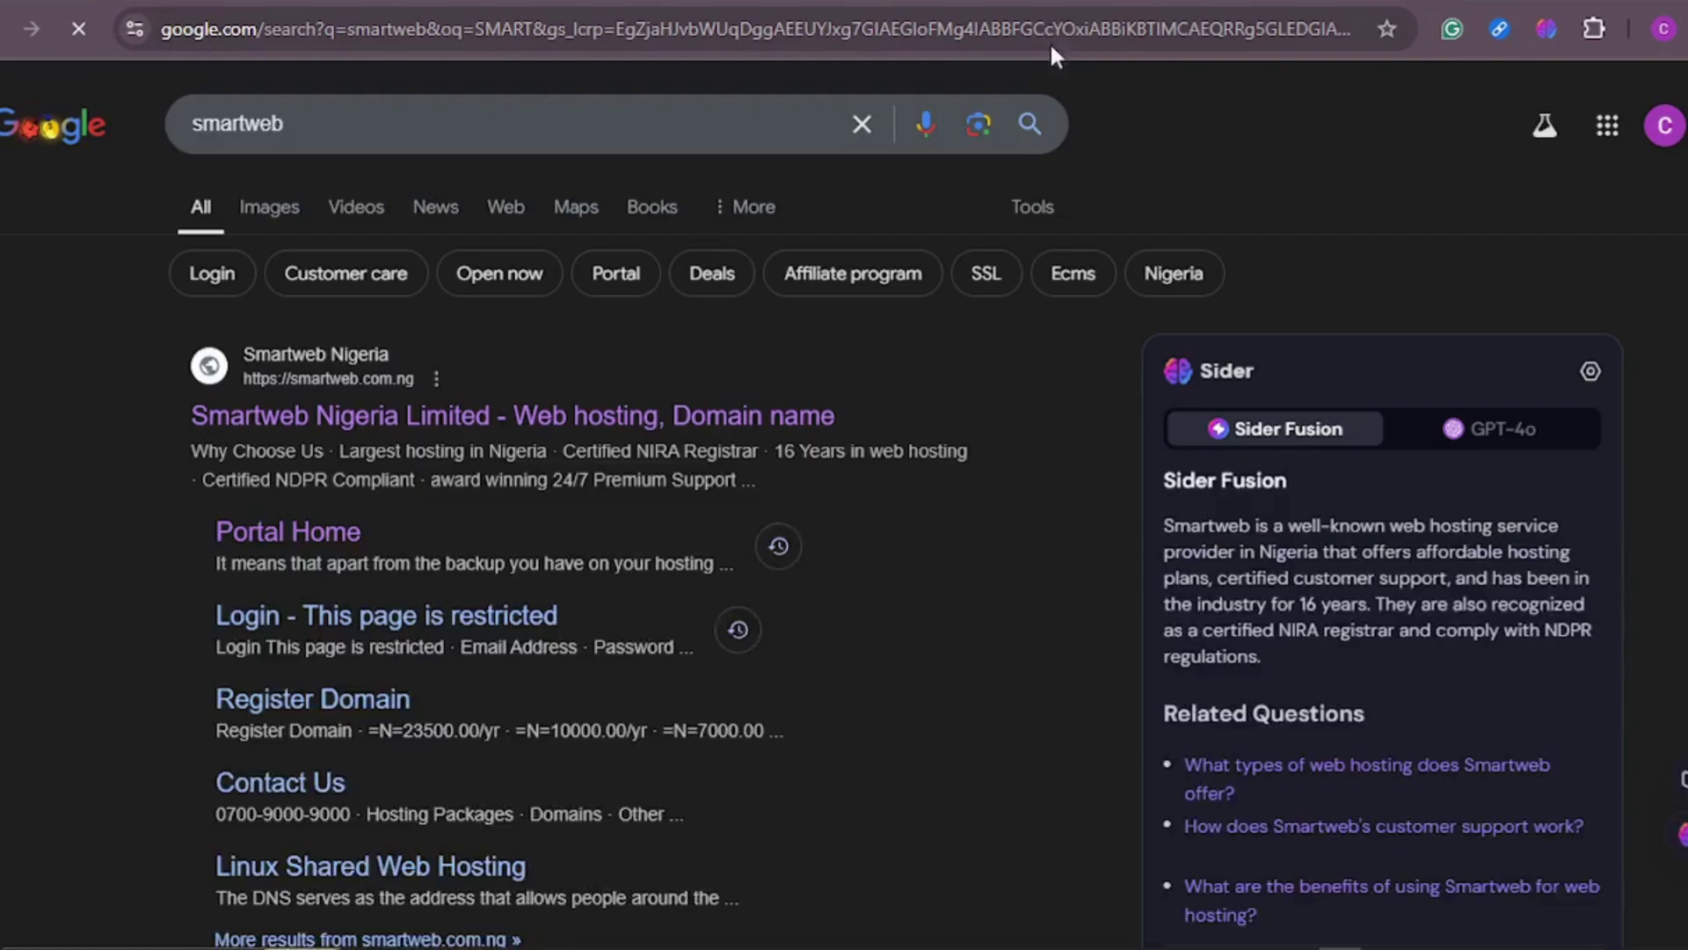
click(450, 407)
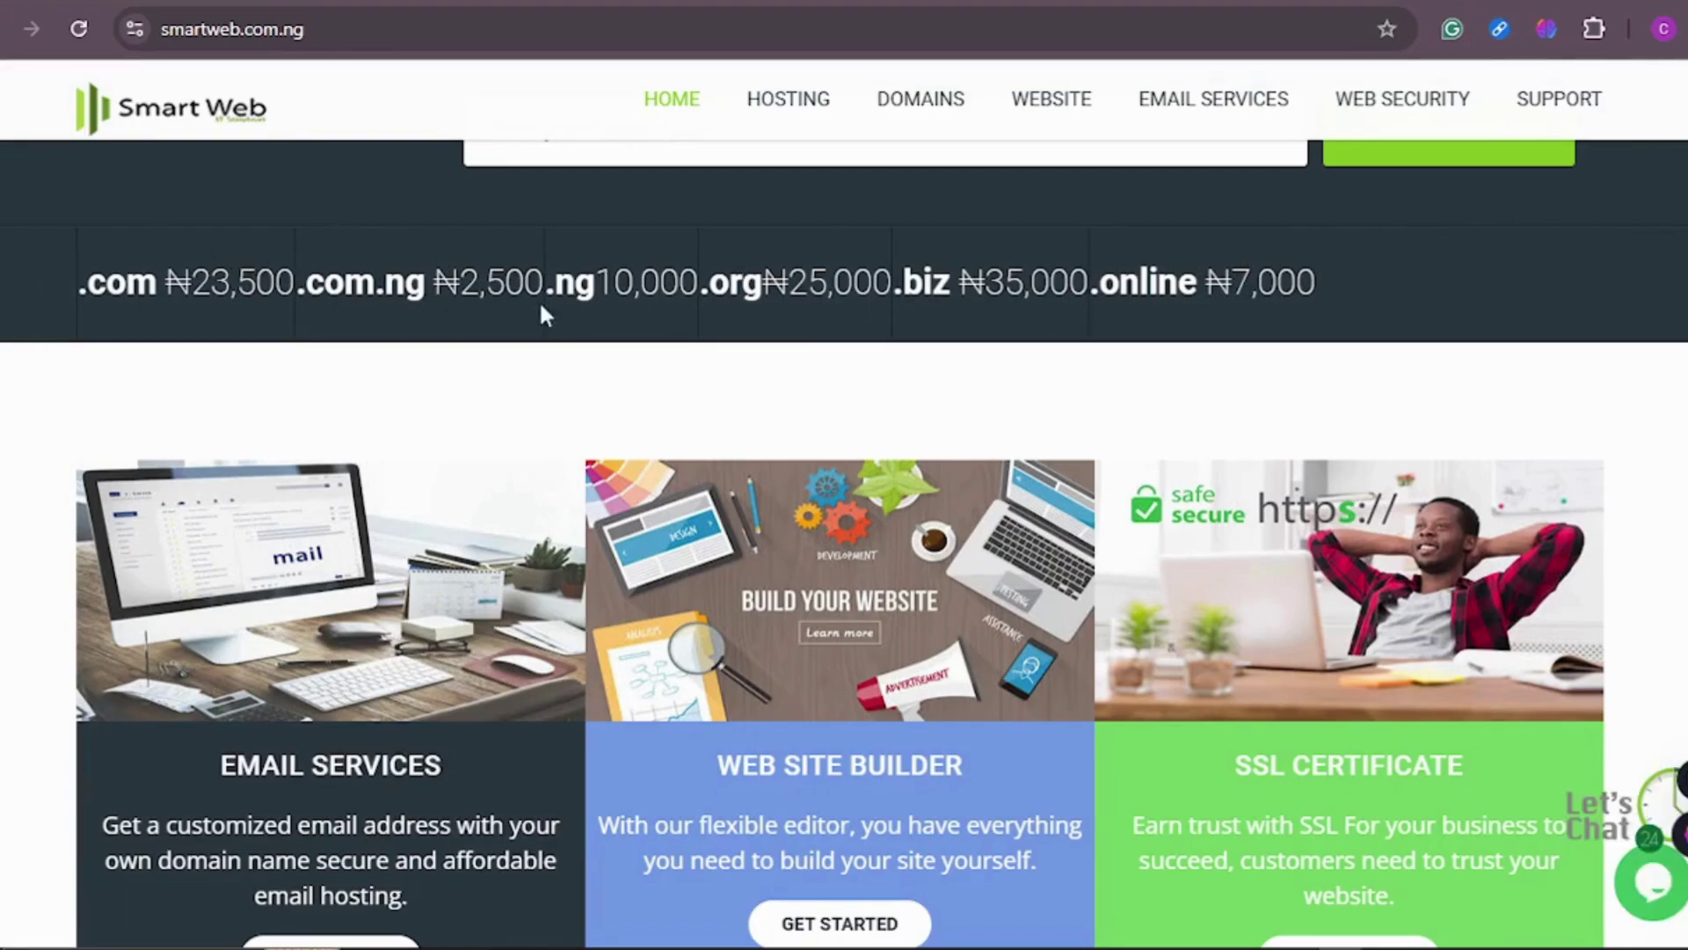
scroll(857, 268, up, 10)
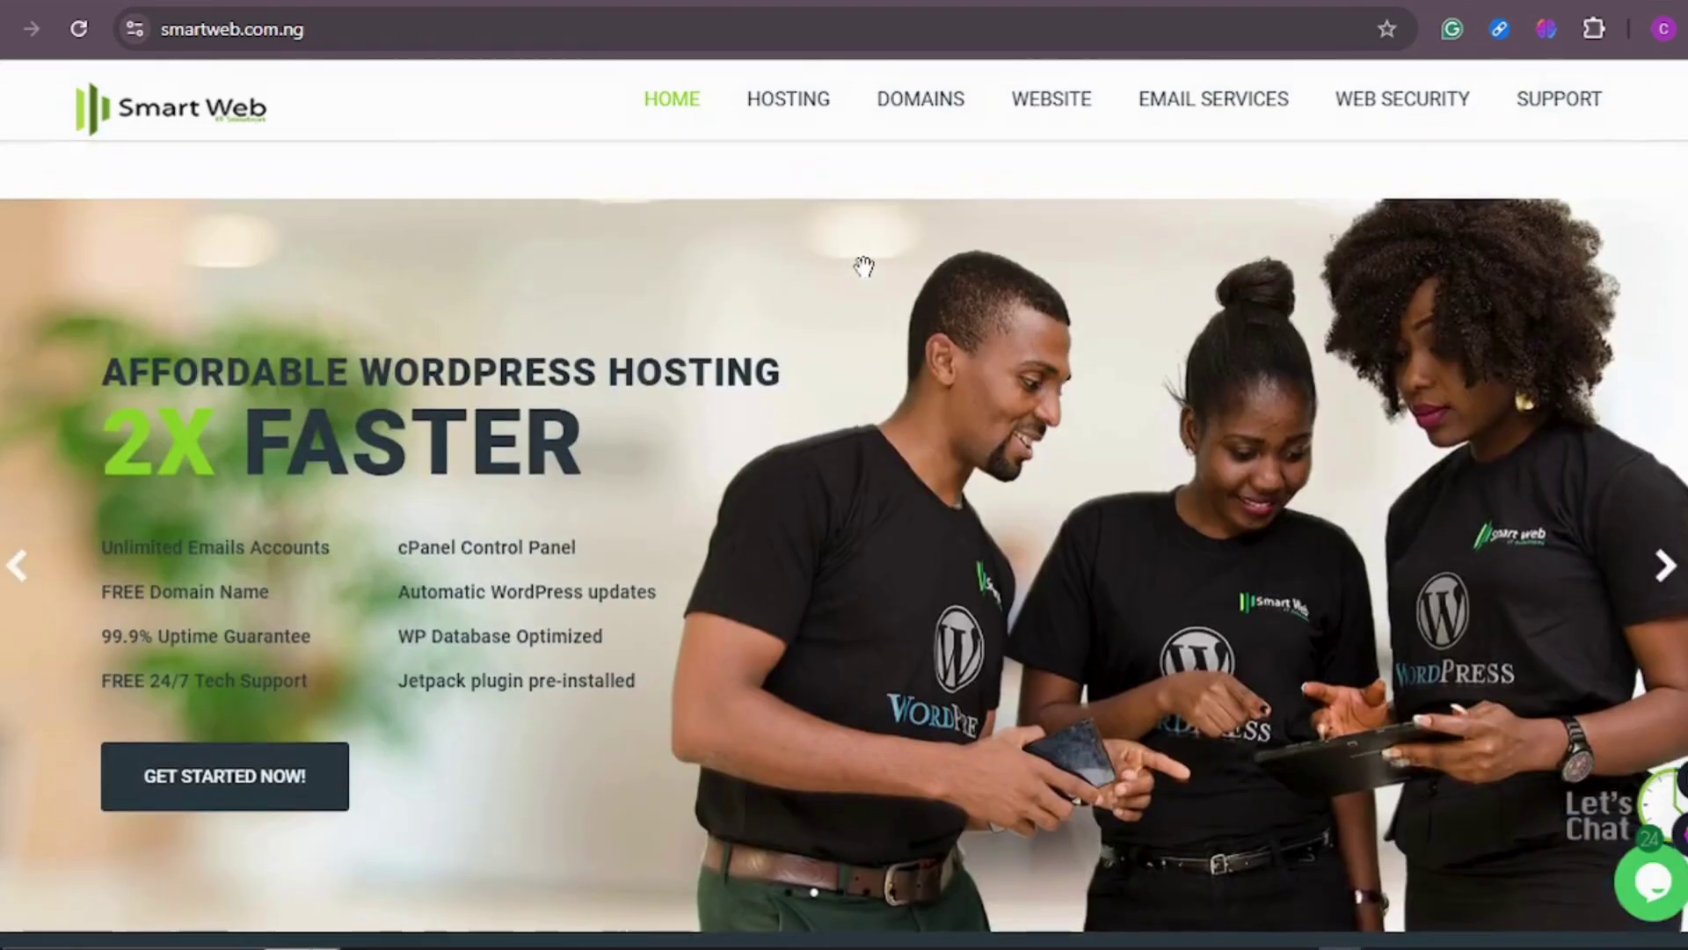
mouse_move(857, 268)
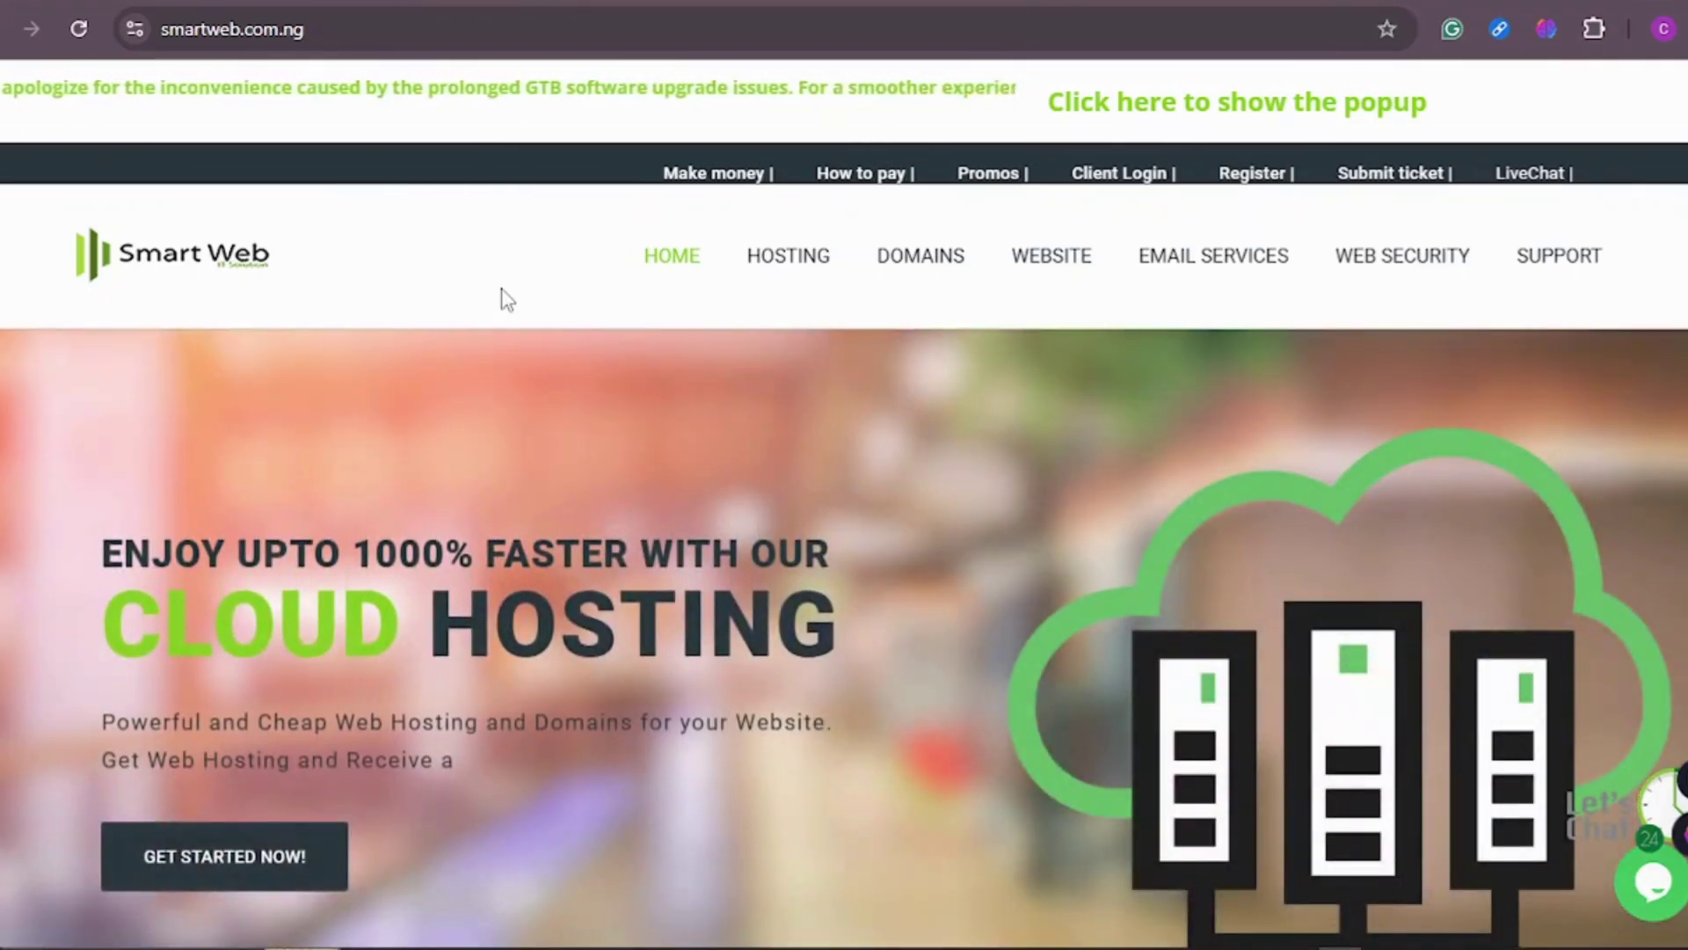
scroll(505, 297, down, 10)
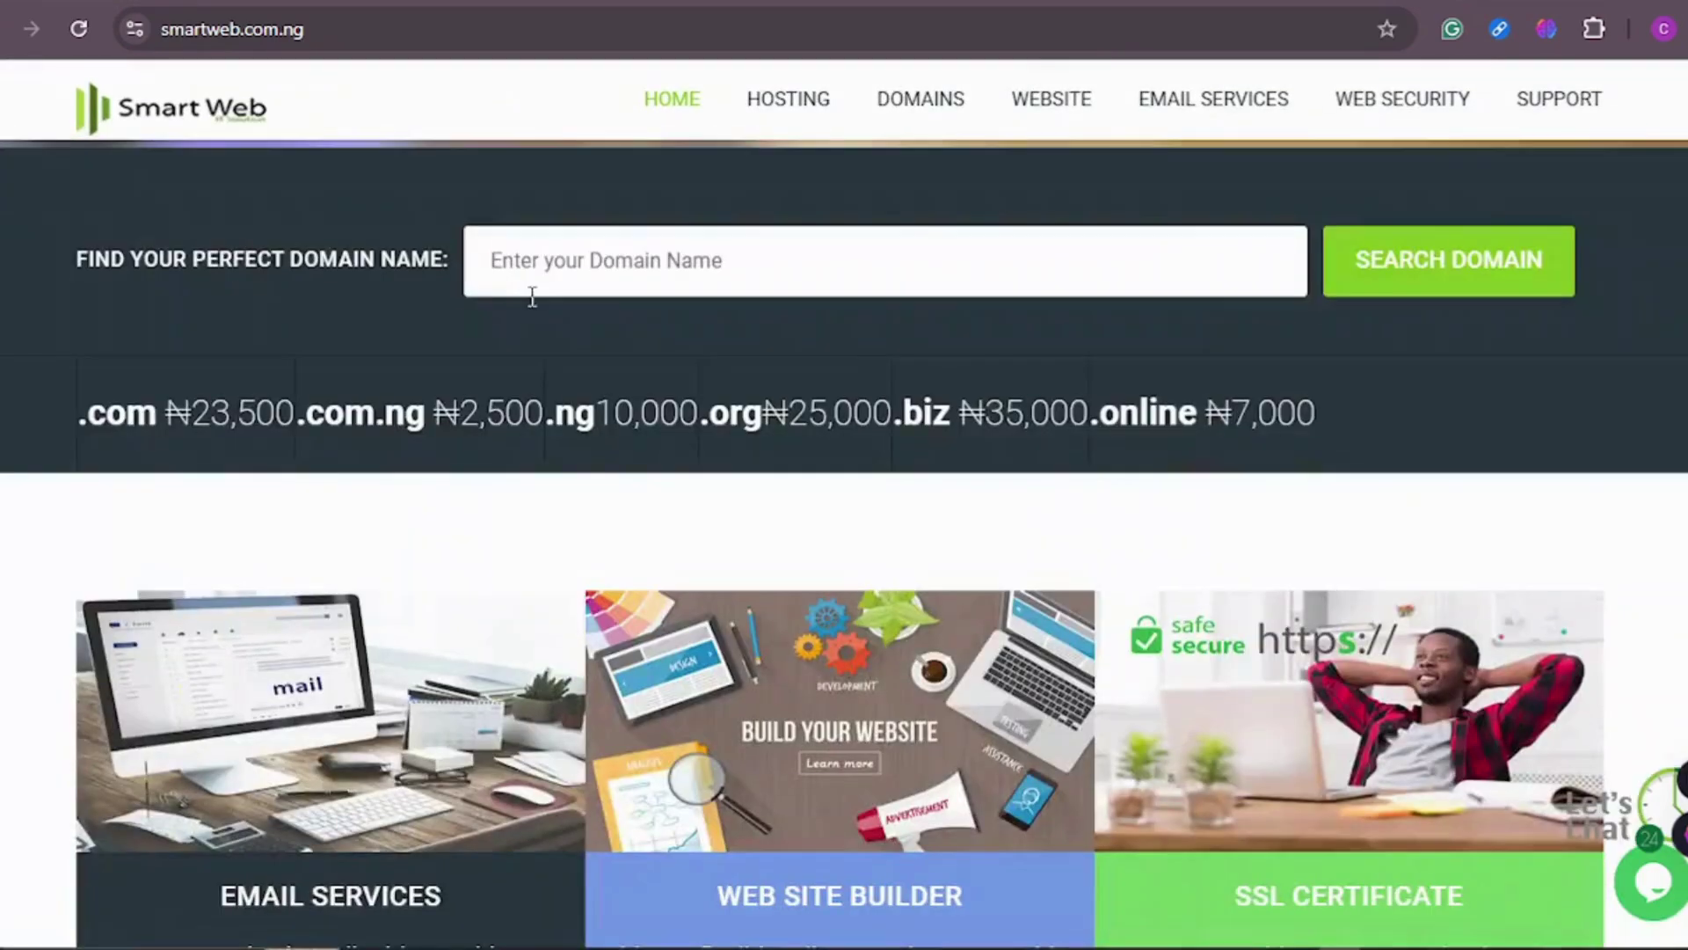
scroll(606, 307, up, 3)
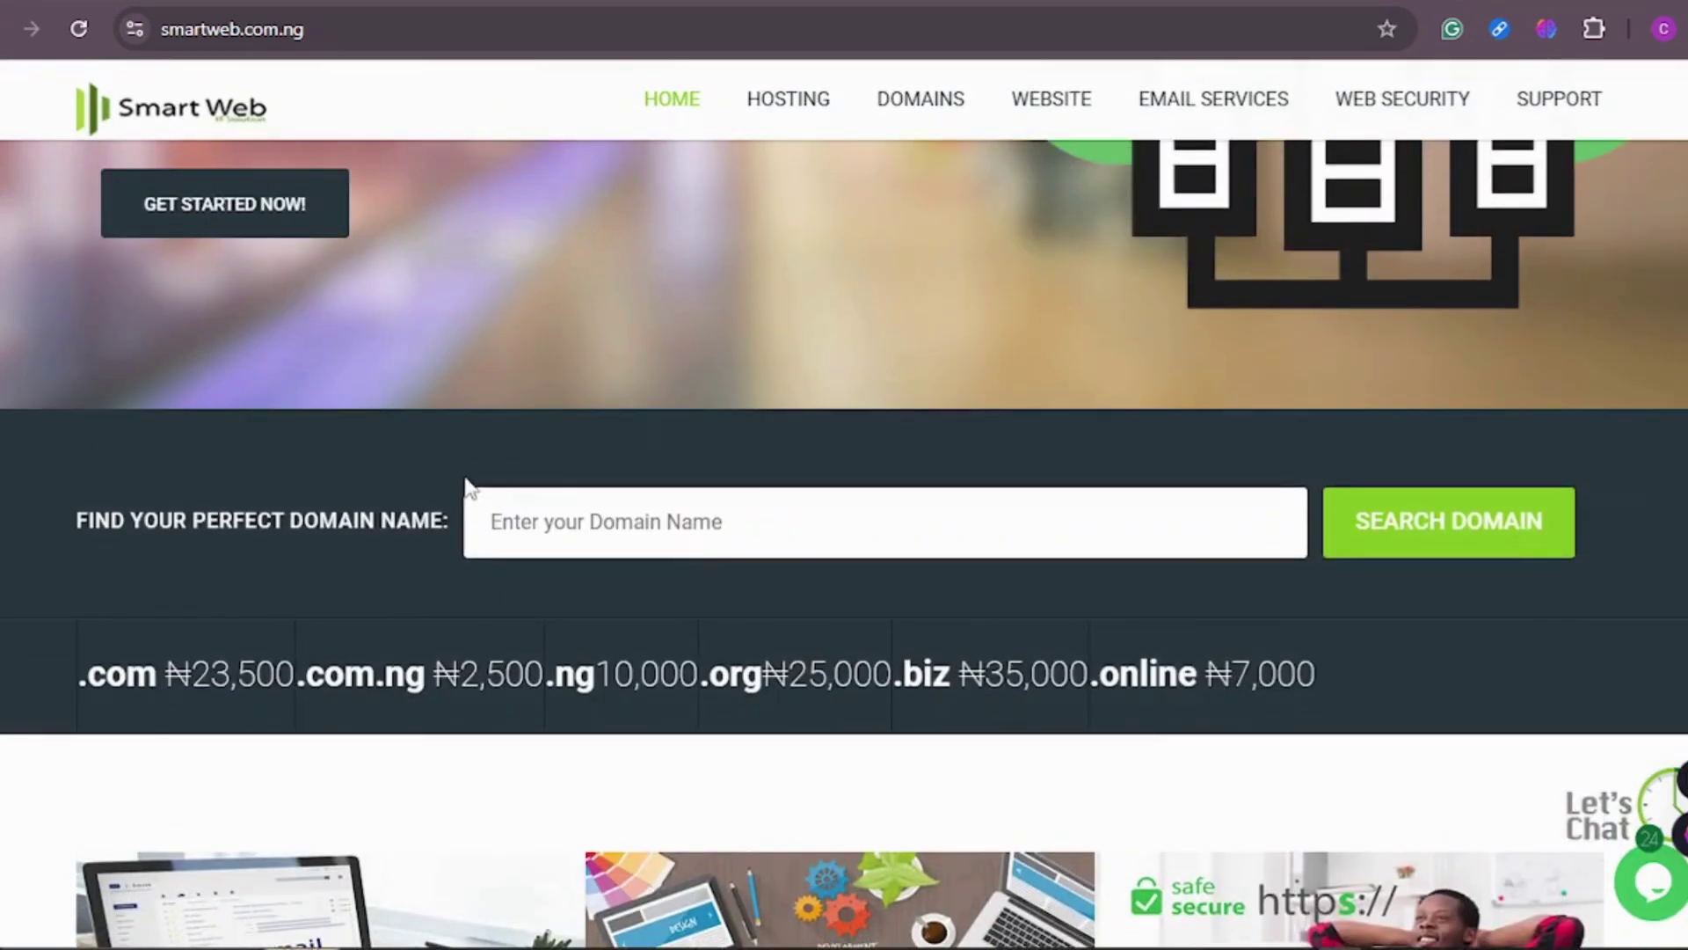
click(613, 524)
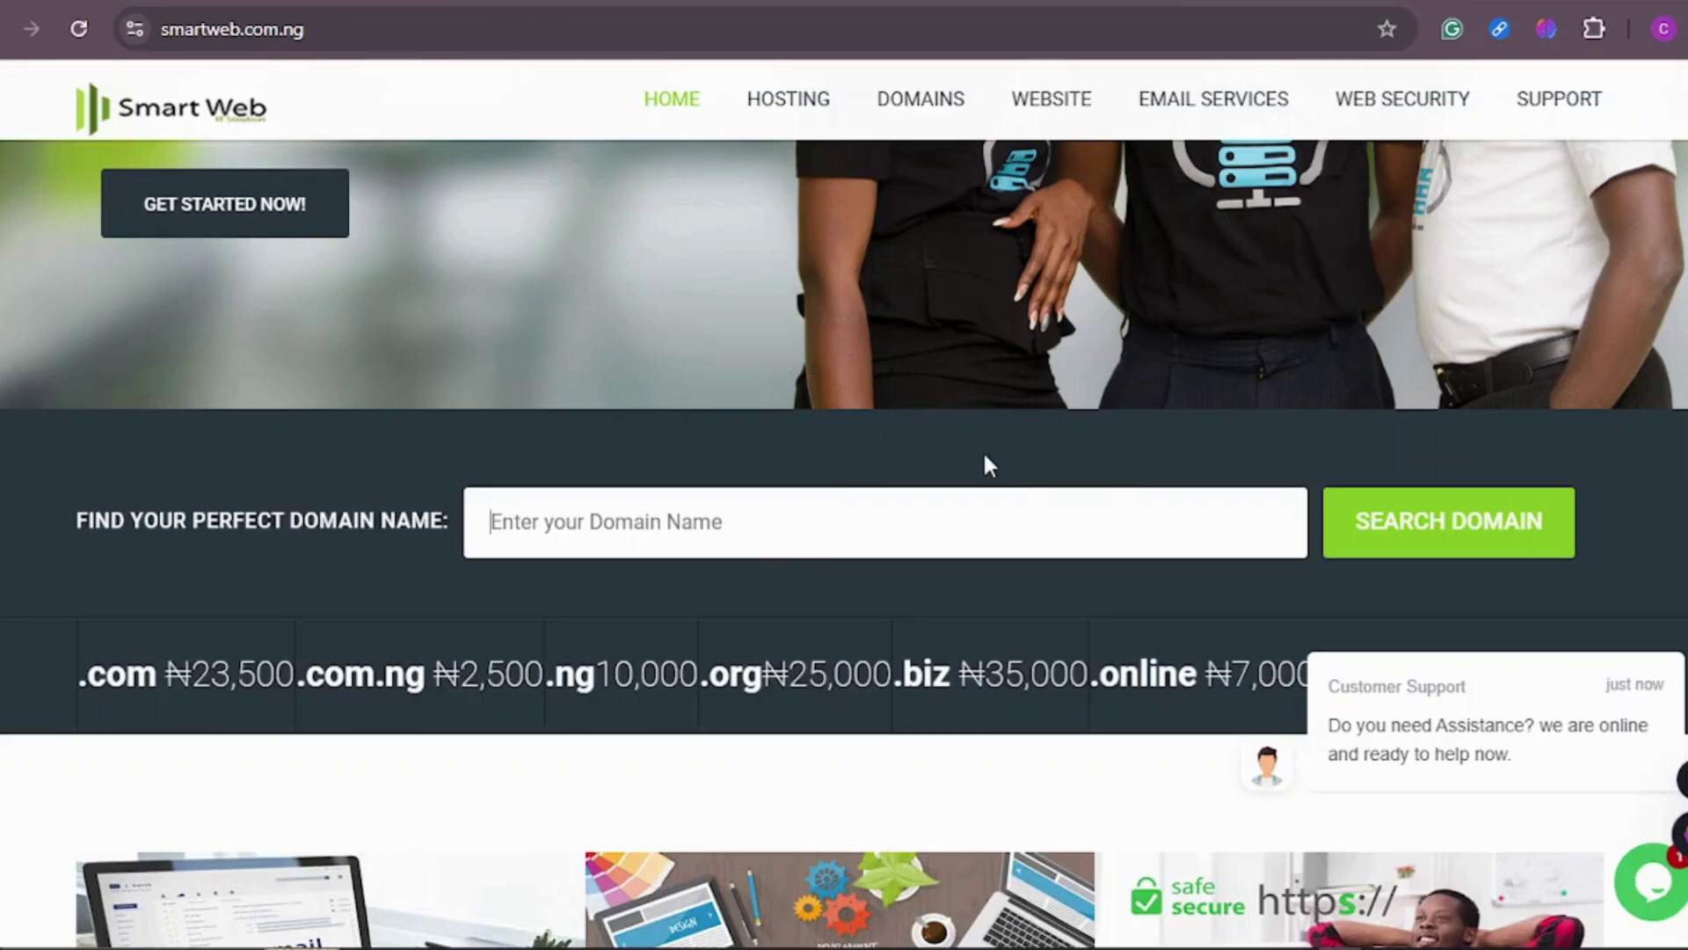
click(626, 519)
scroll(834, 435, up, 5)
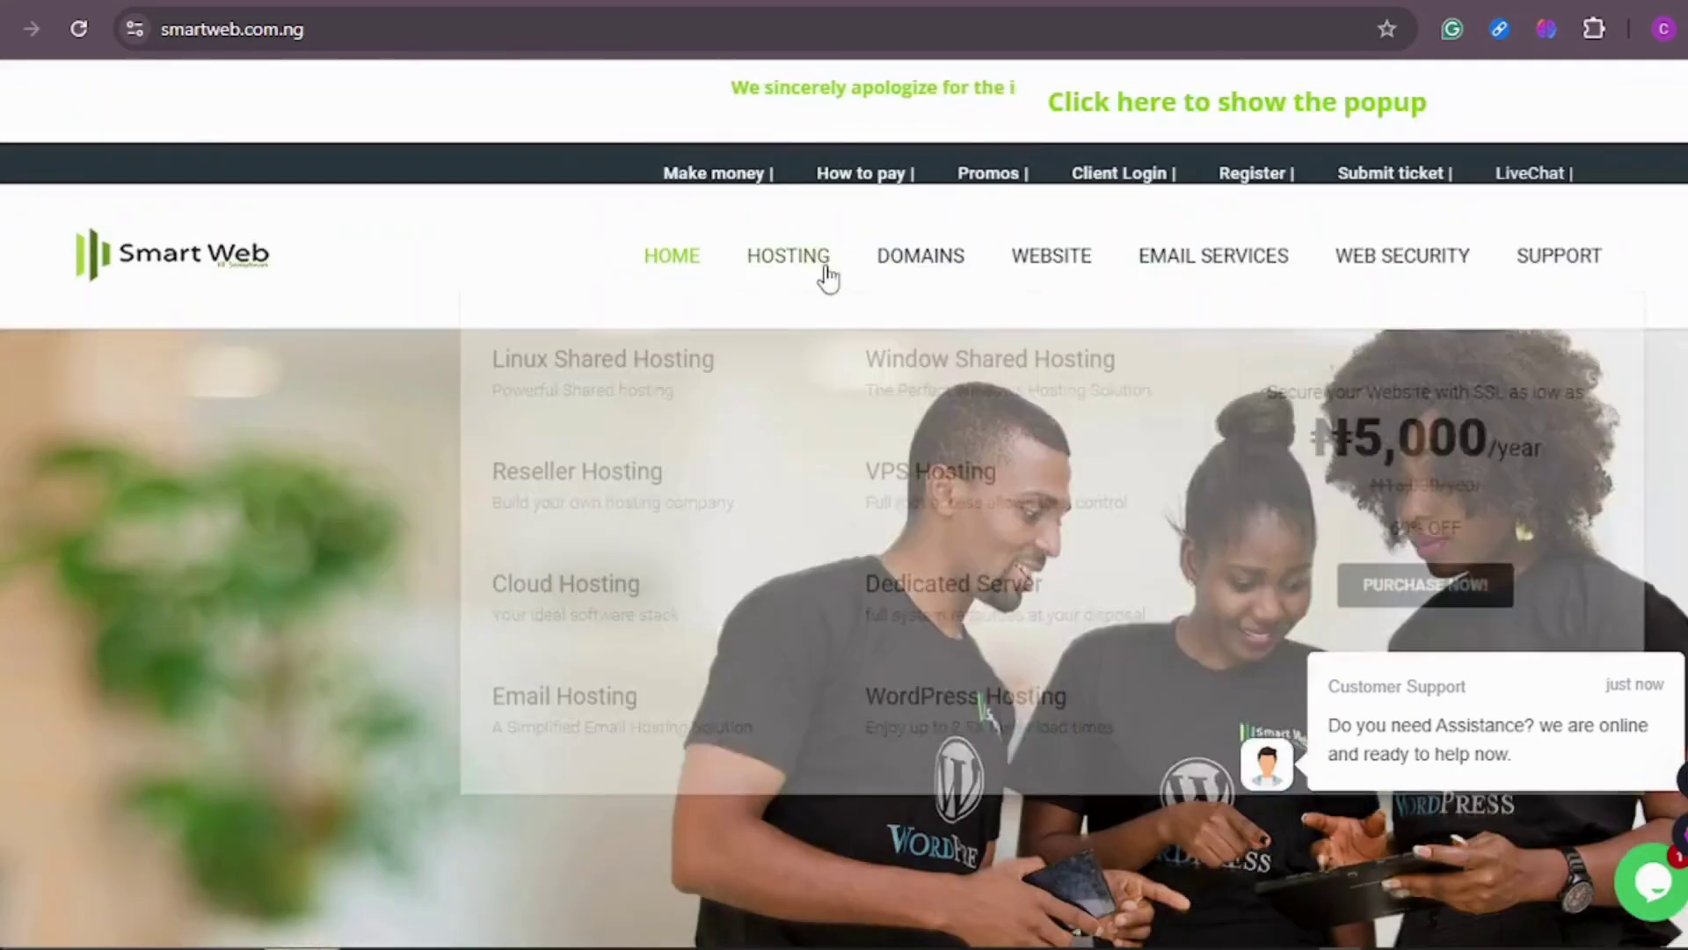
mouse_move(948, 270)
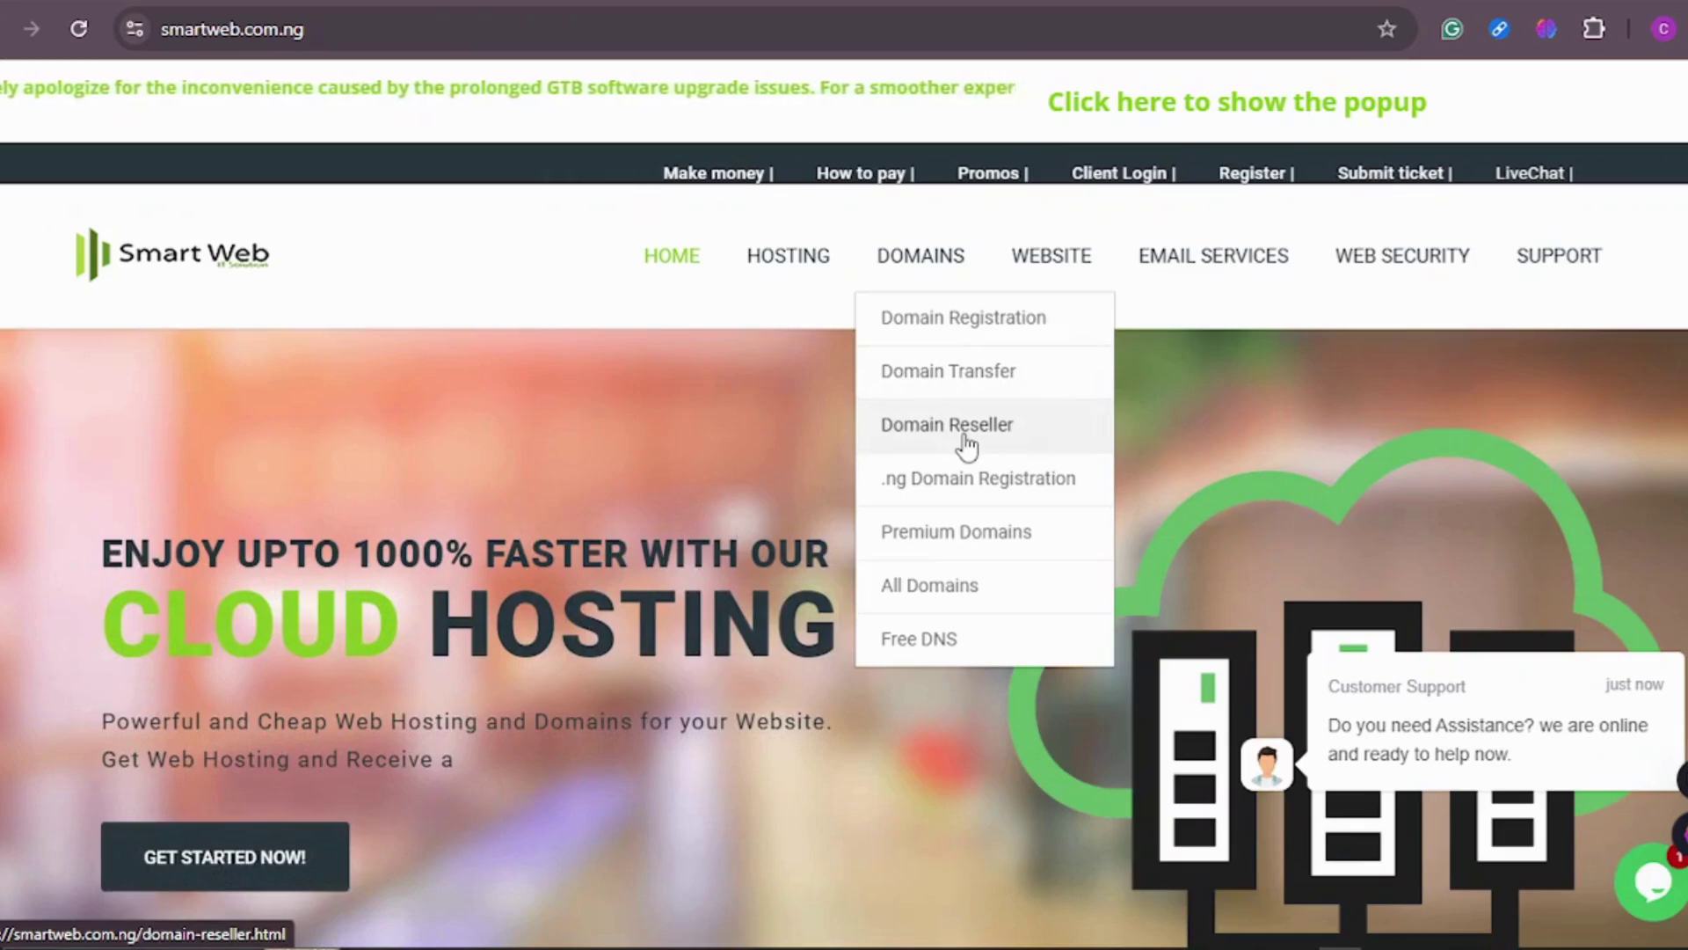
mouse_move(791, 268)
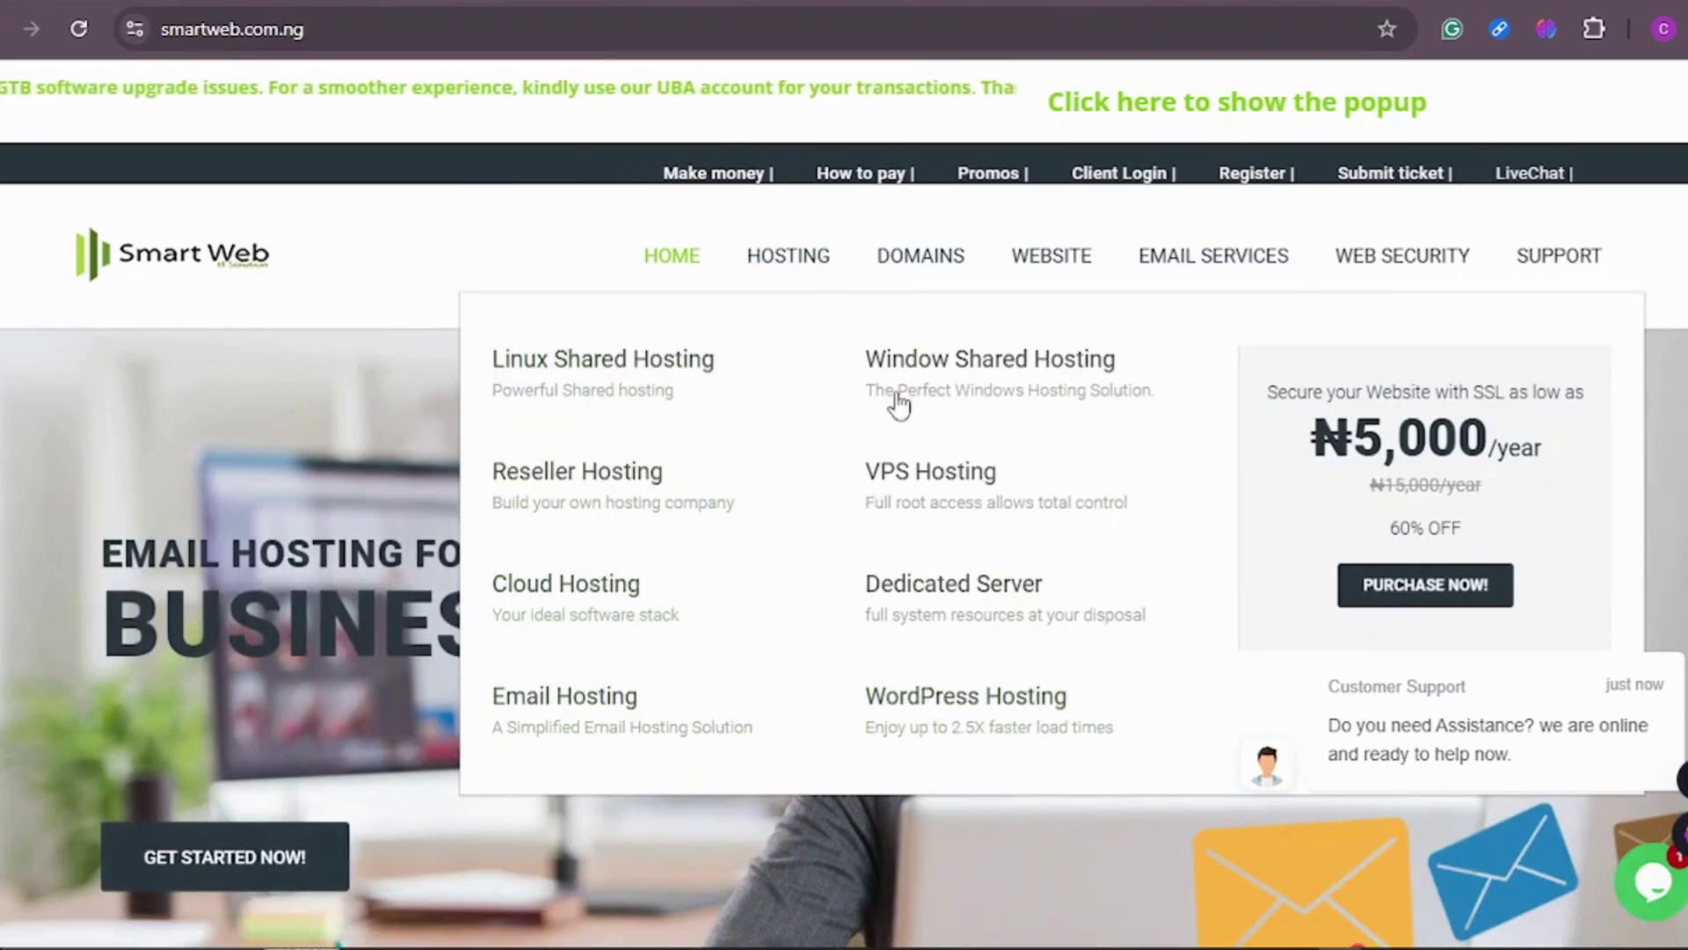
scroll(804, 412, down, 6)
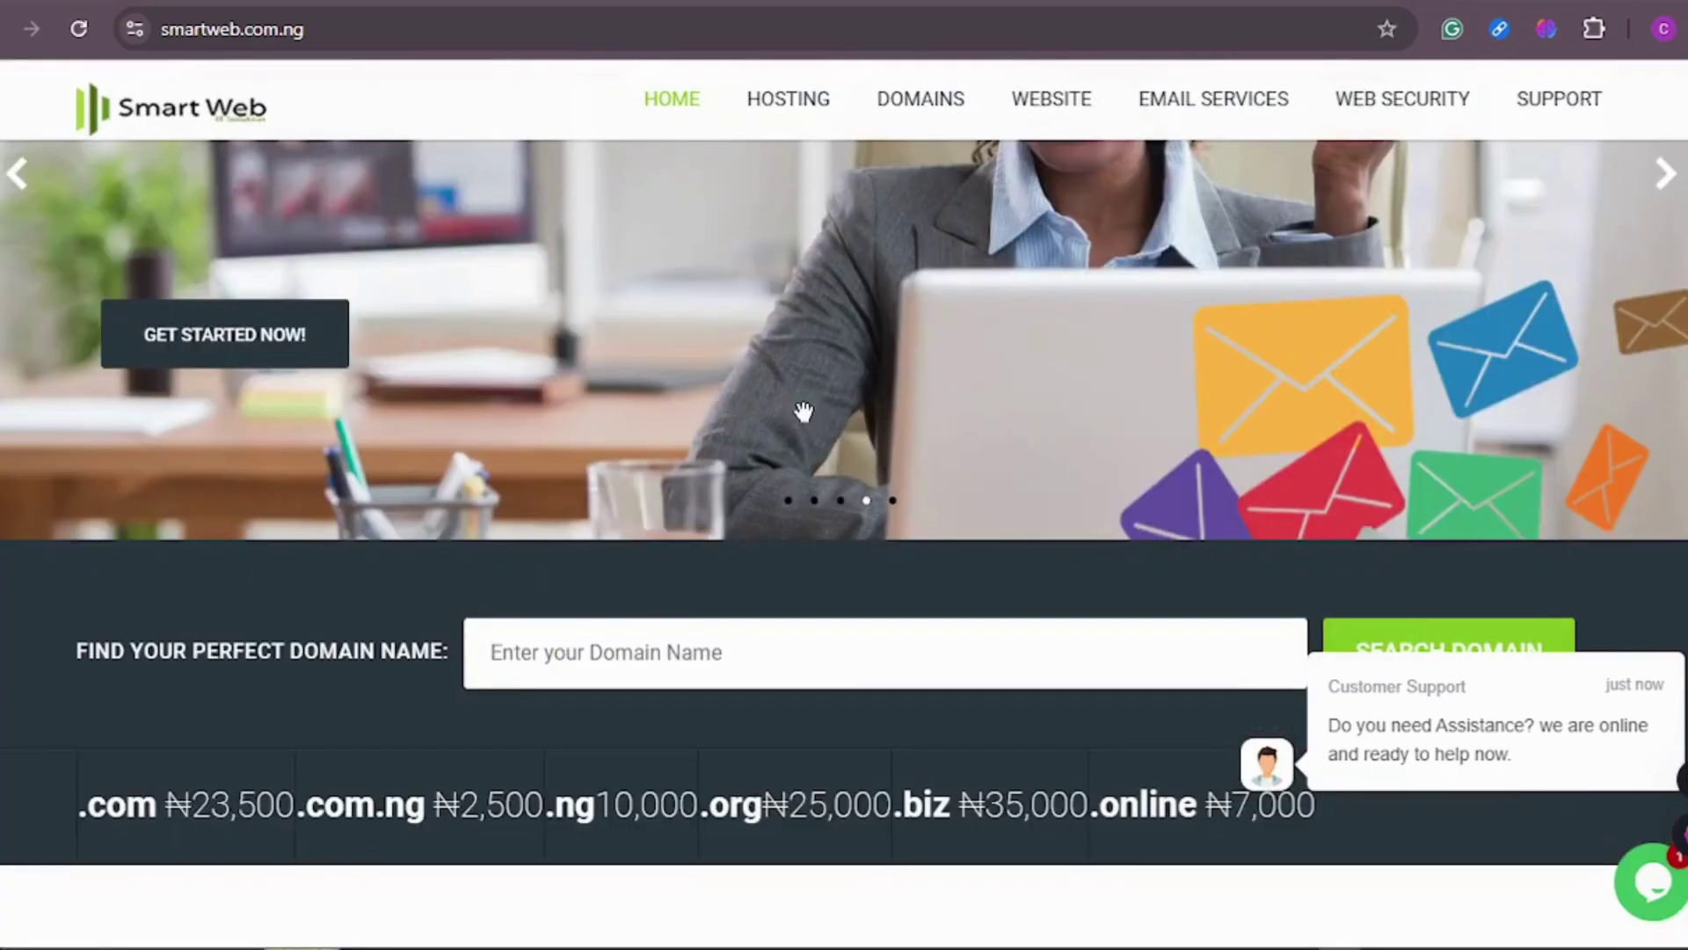
scroll(803, 407, down, 2)
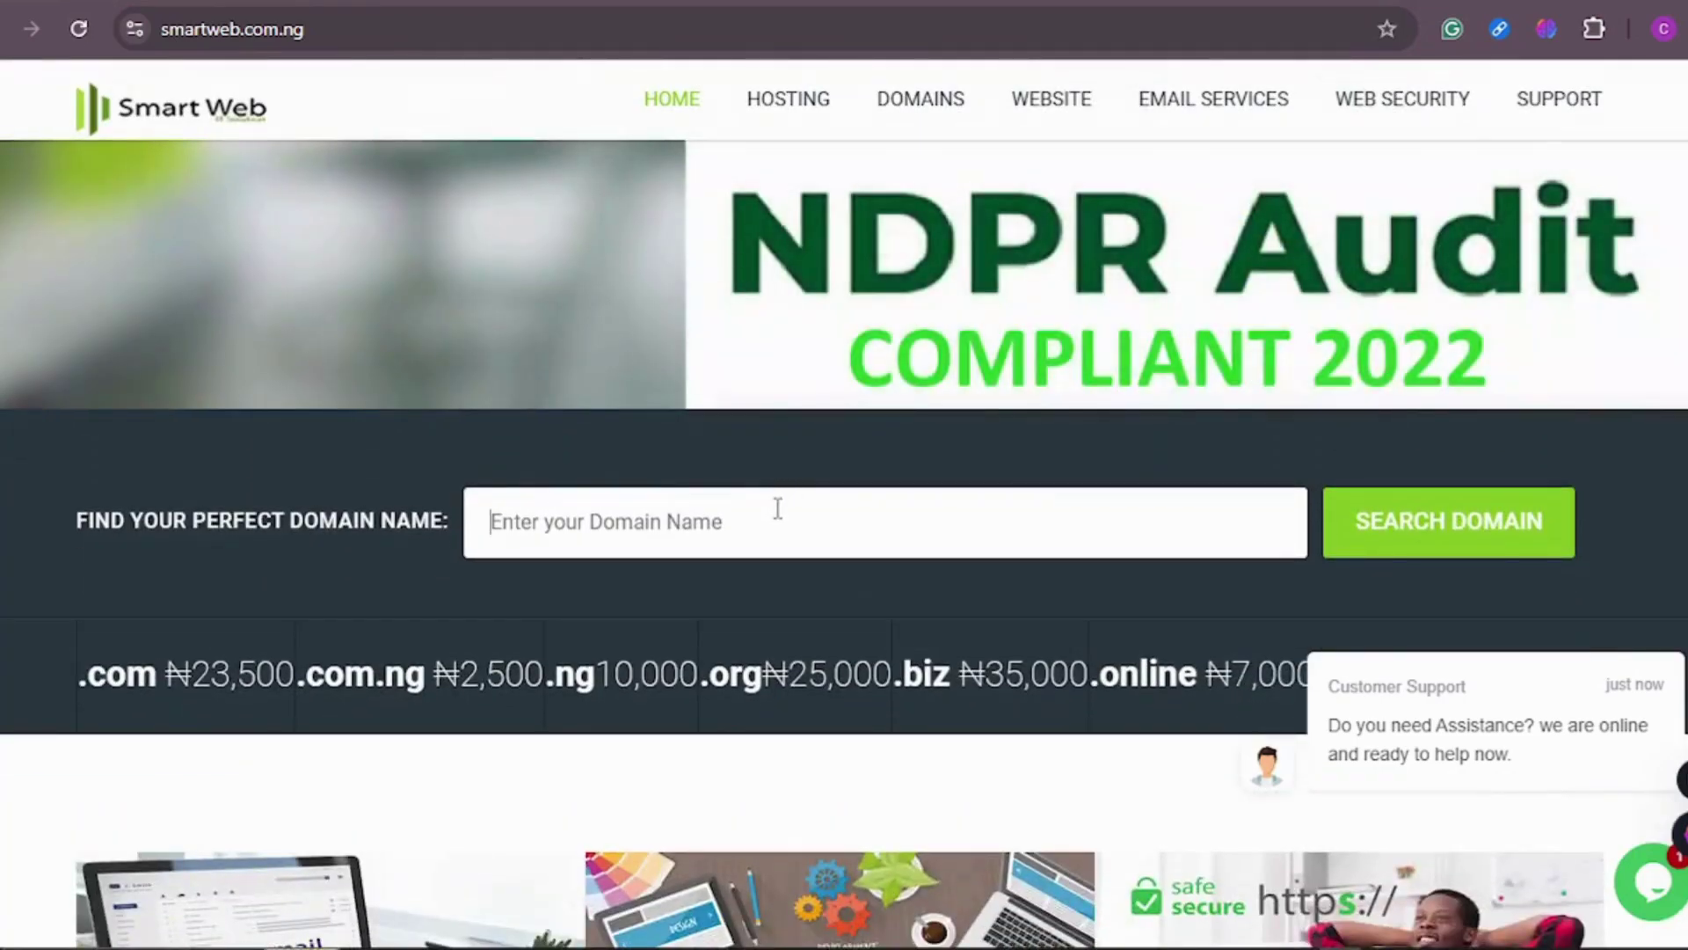
click(777, 516)
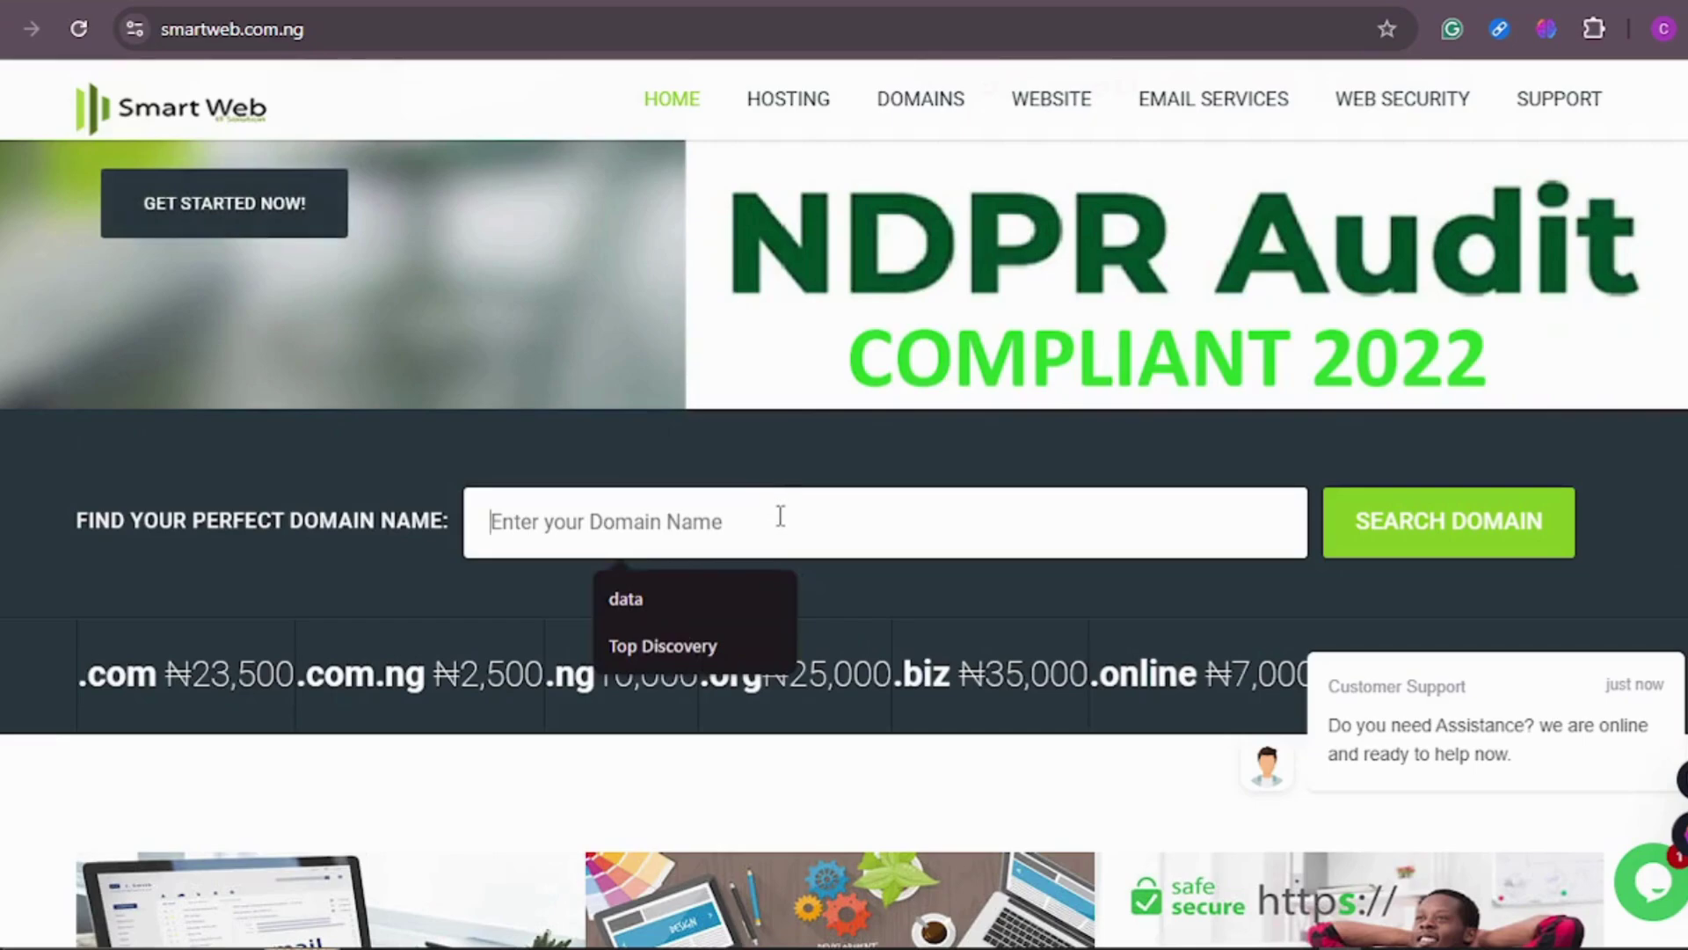
Search for ppelliothub.ng, add the .ng domain to the cart and check out
text(PpElliothub.ng)
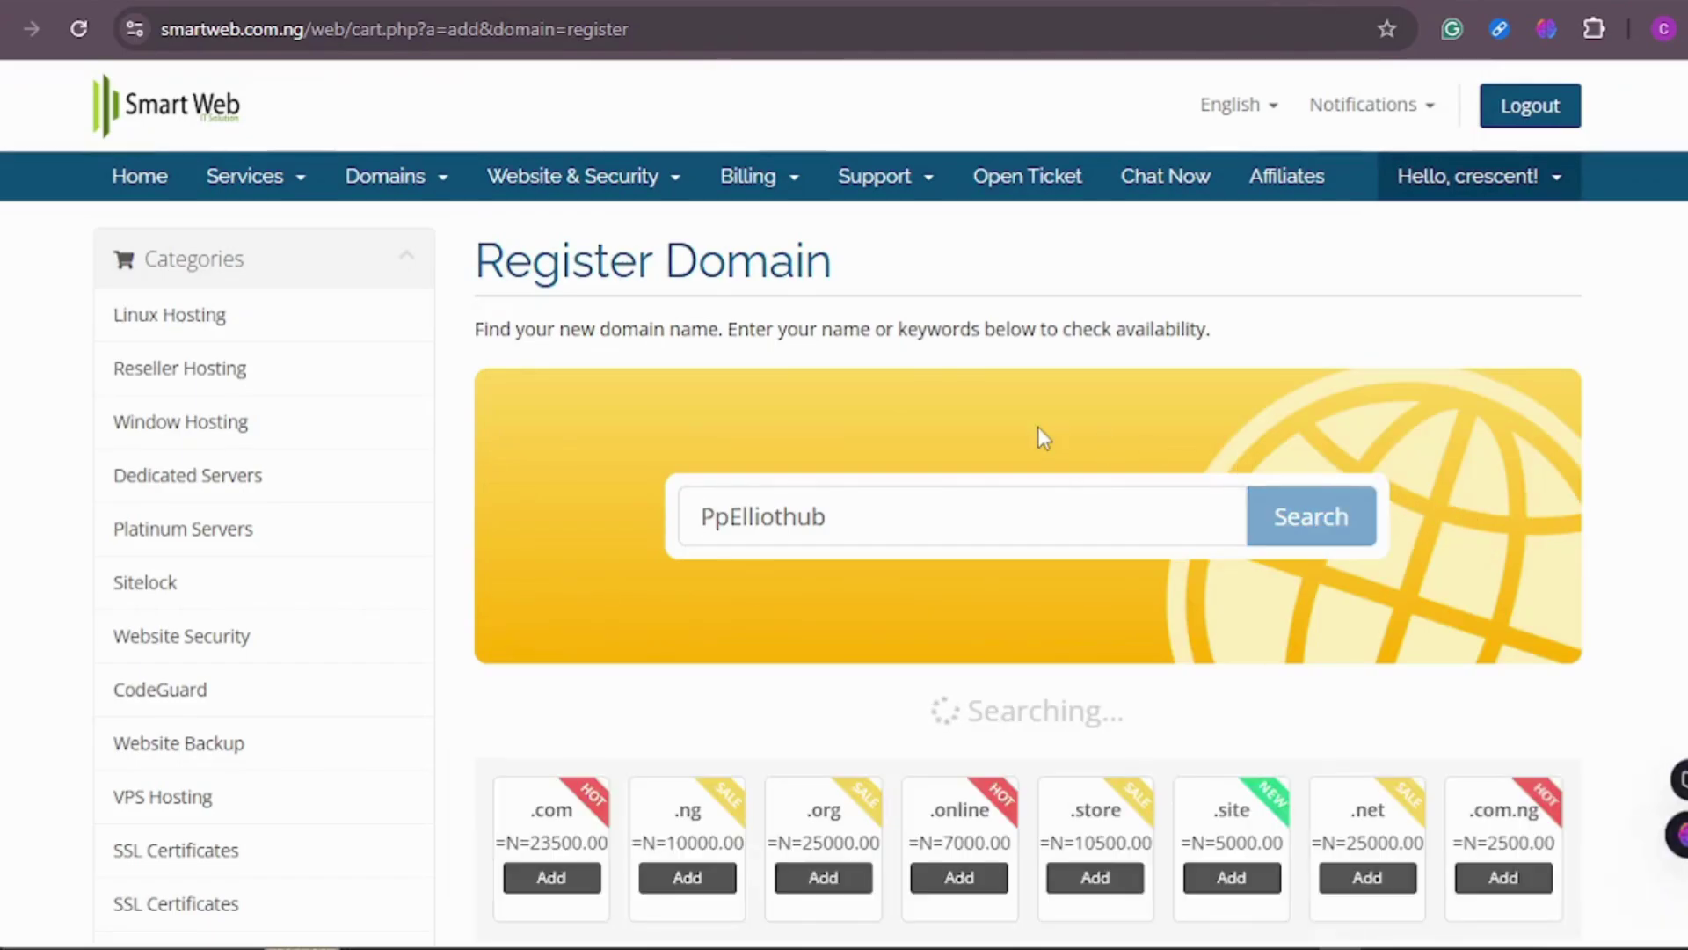
scroll(1028, 369, down, 2)
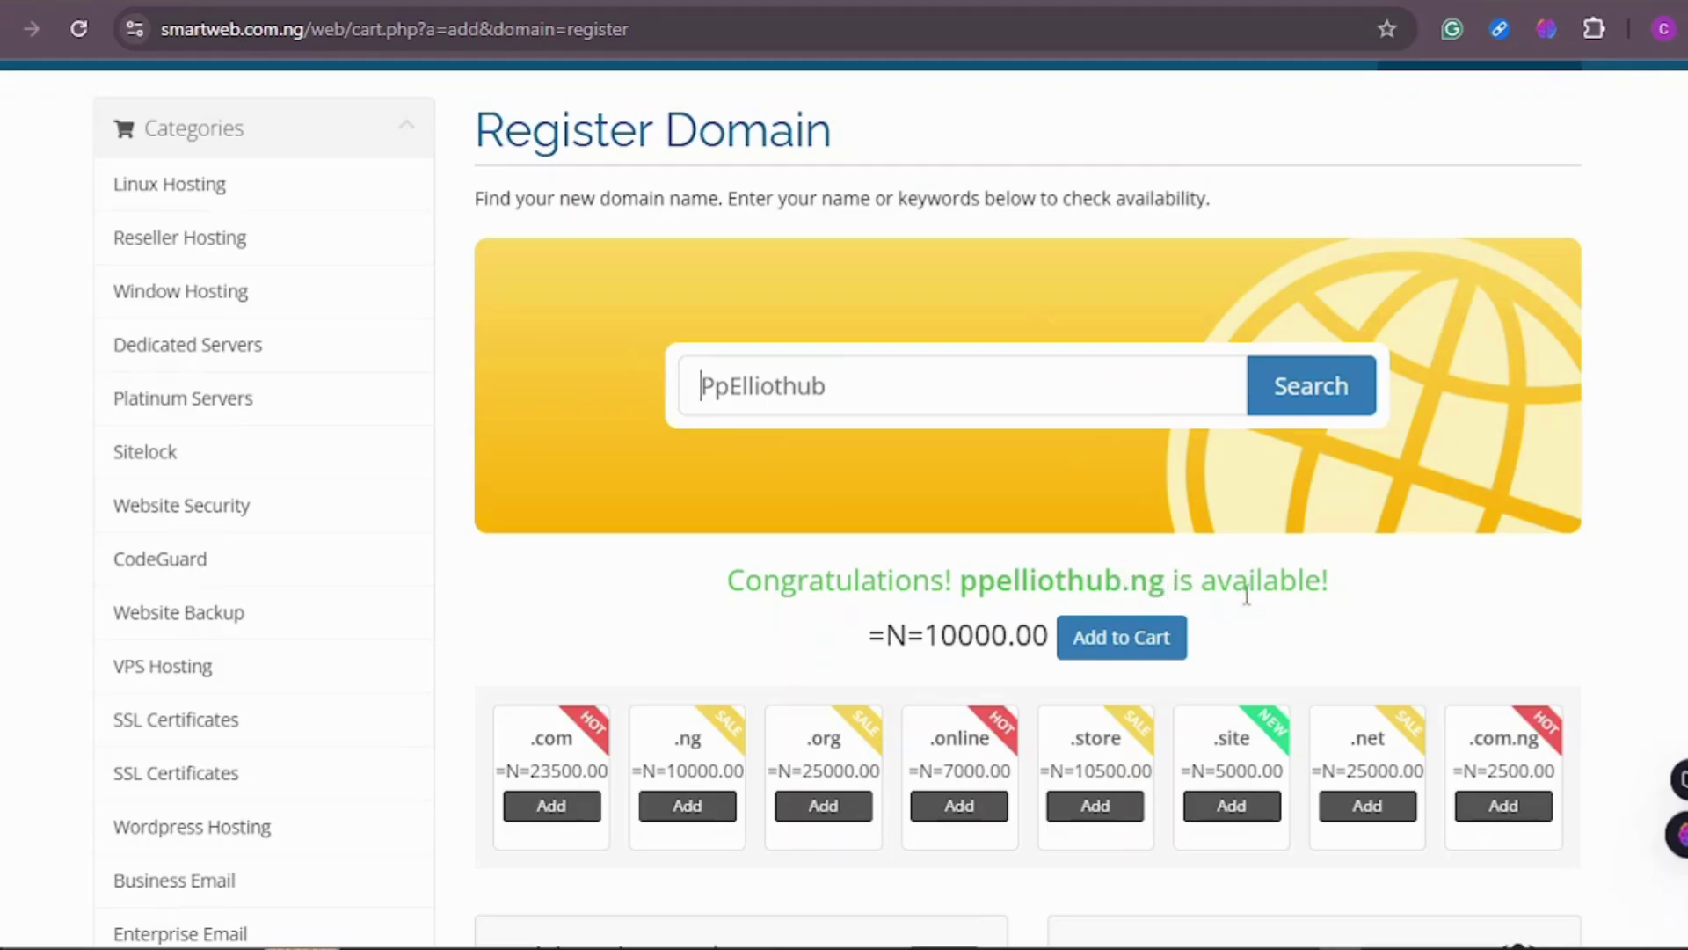
scroll(1312, 594, down, 2)
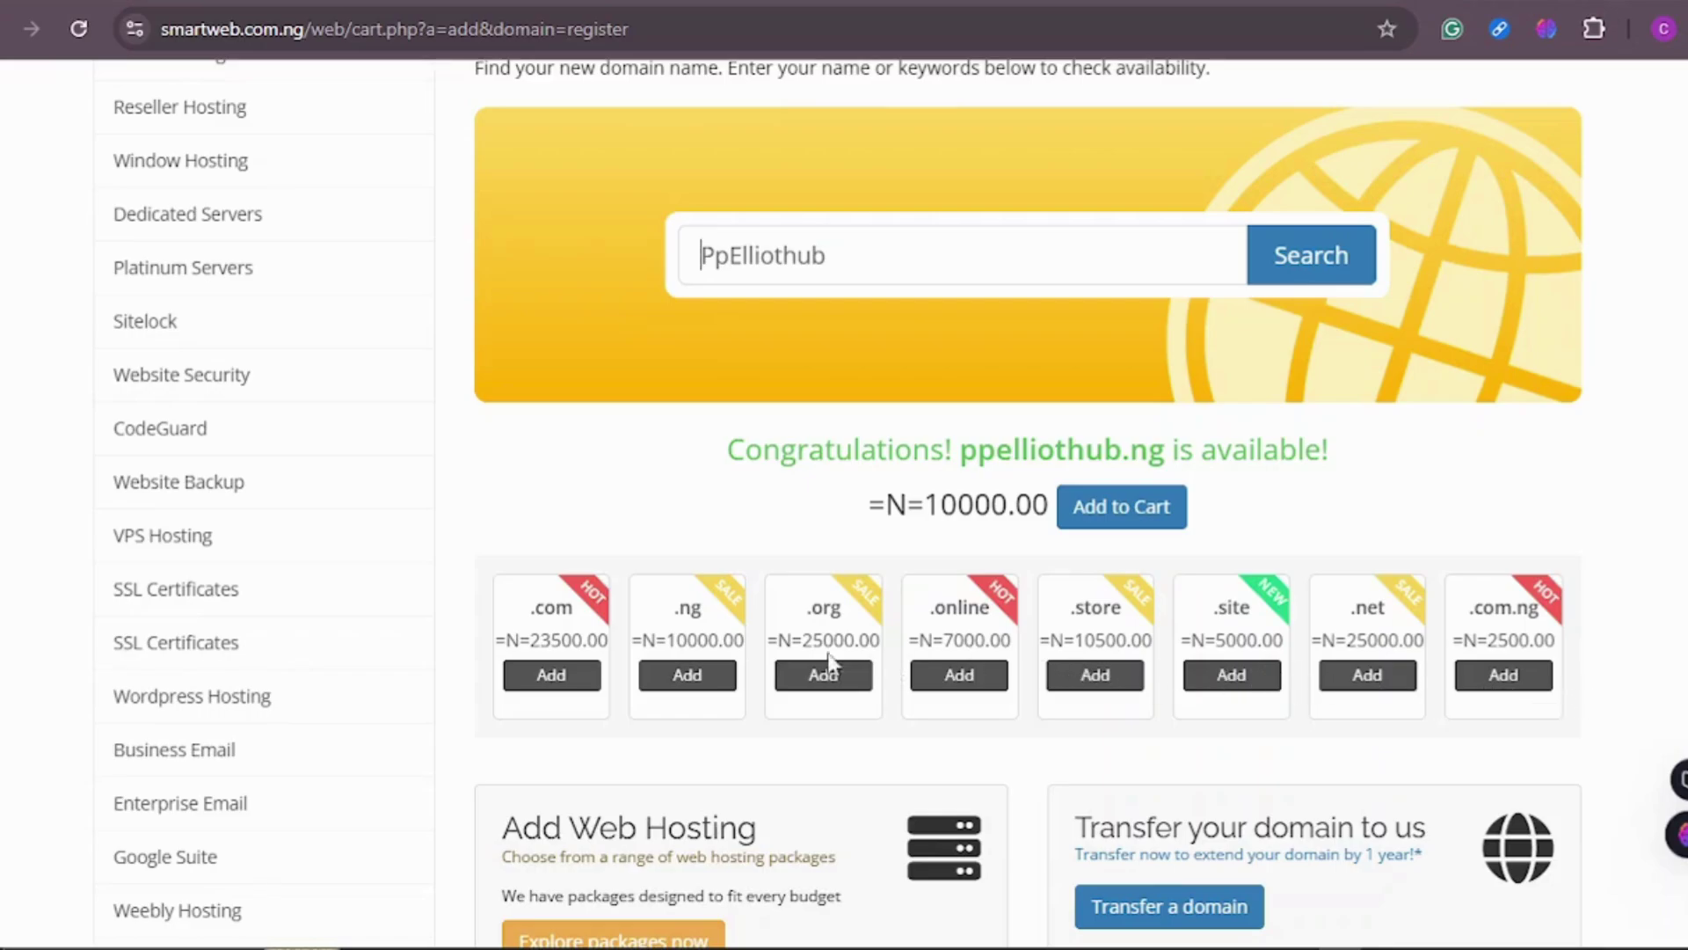
scroll(996, 664, down, 4)
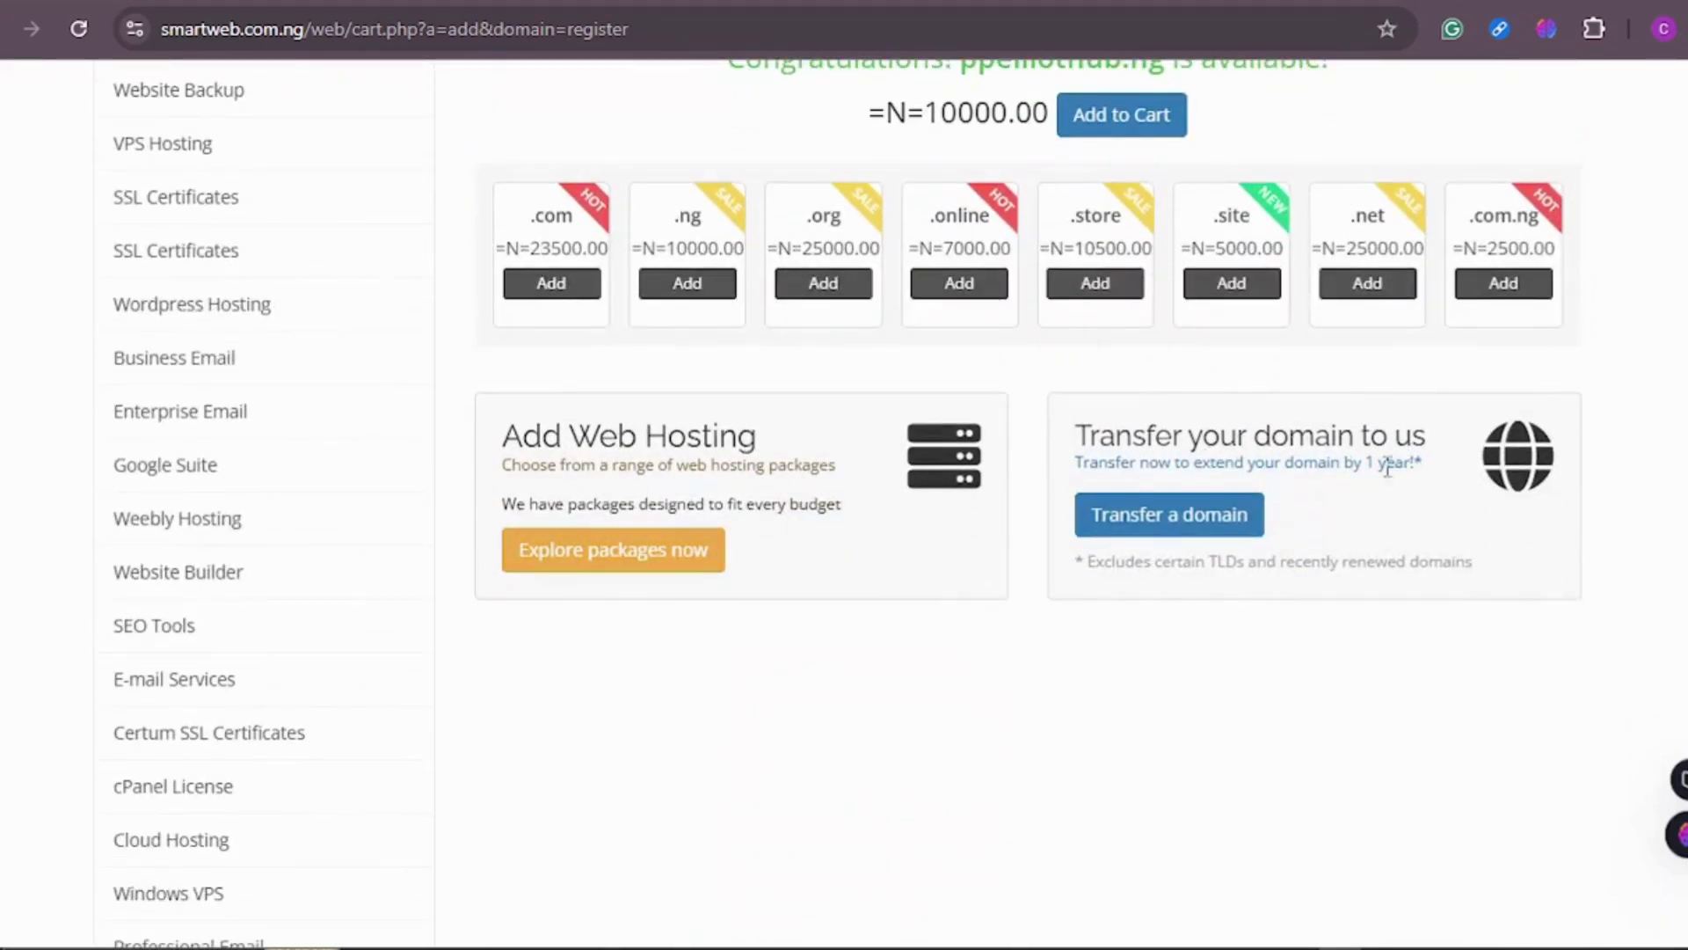
scroll(730, 334, up, 3)
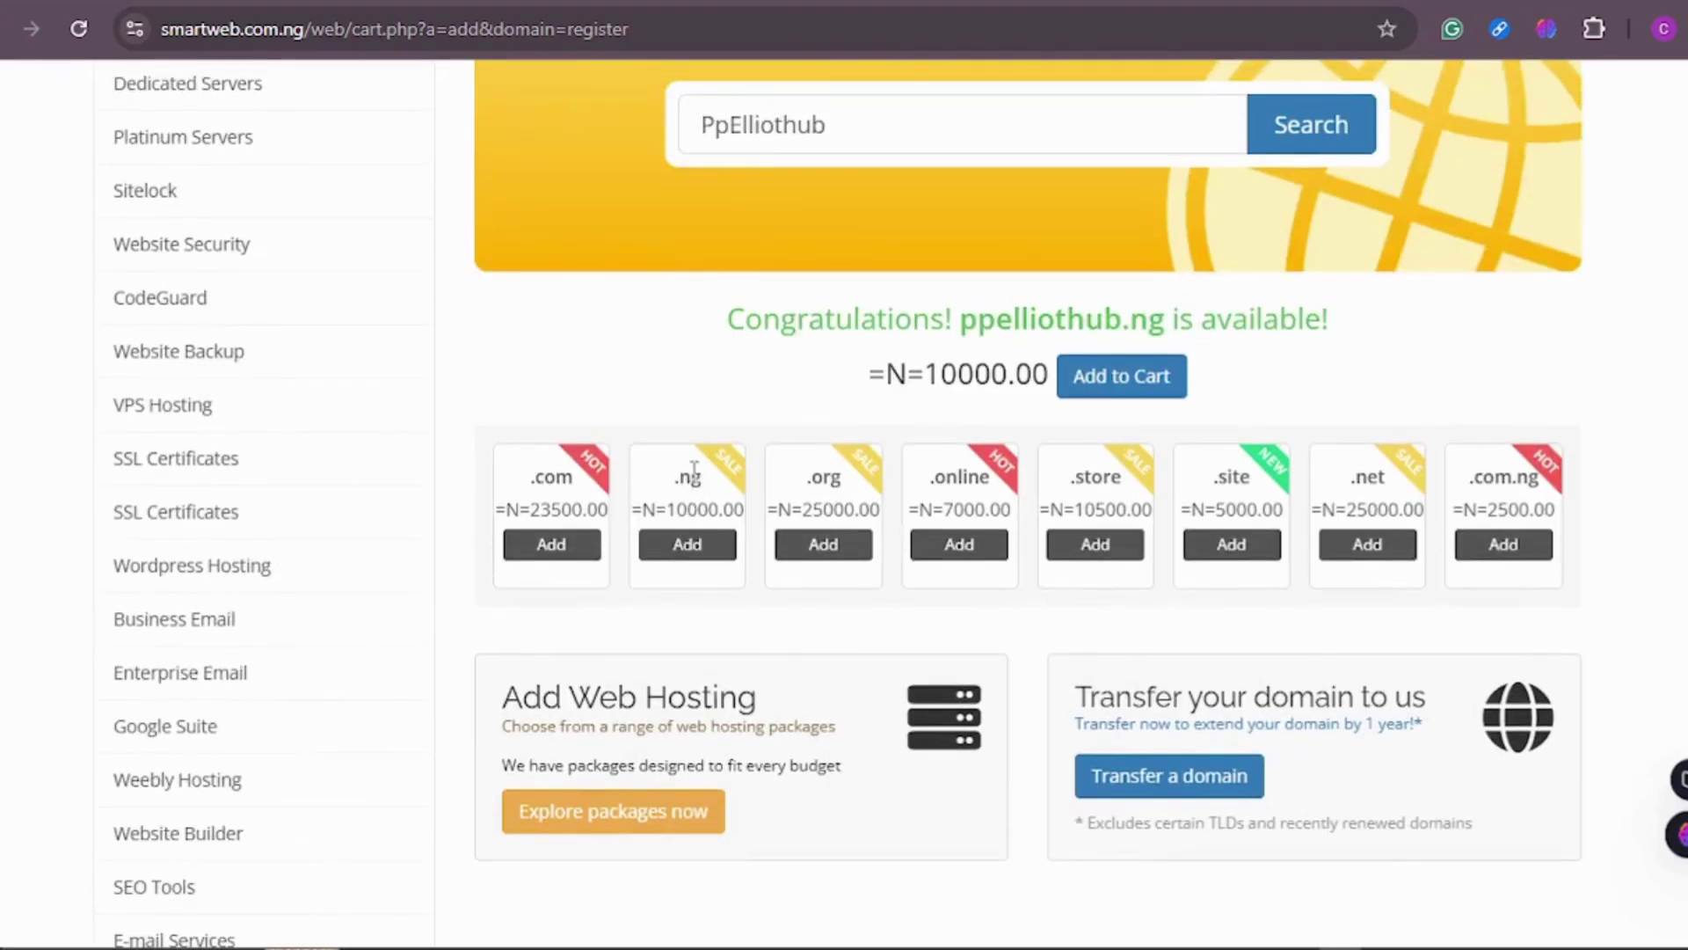
click(698, 553)
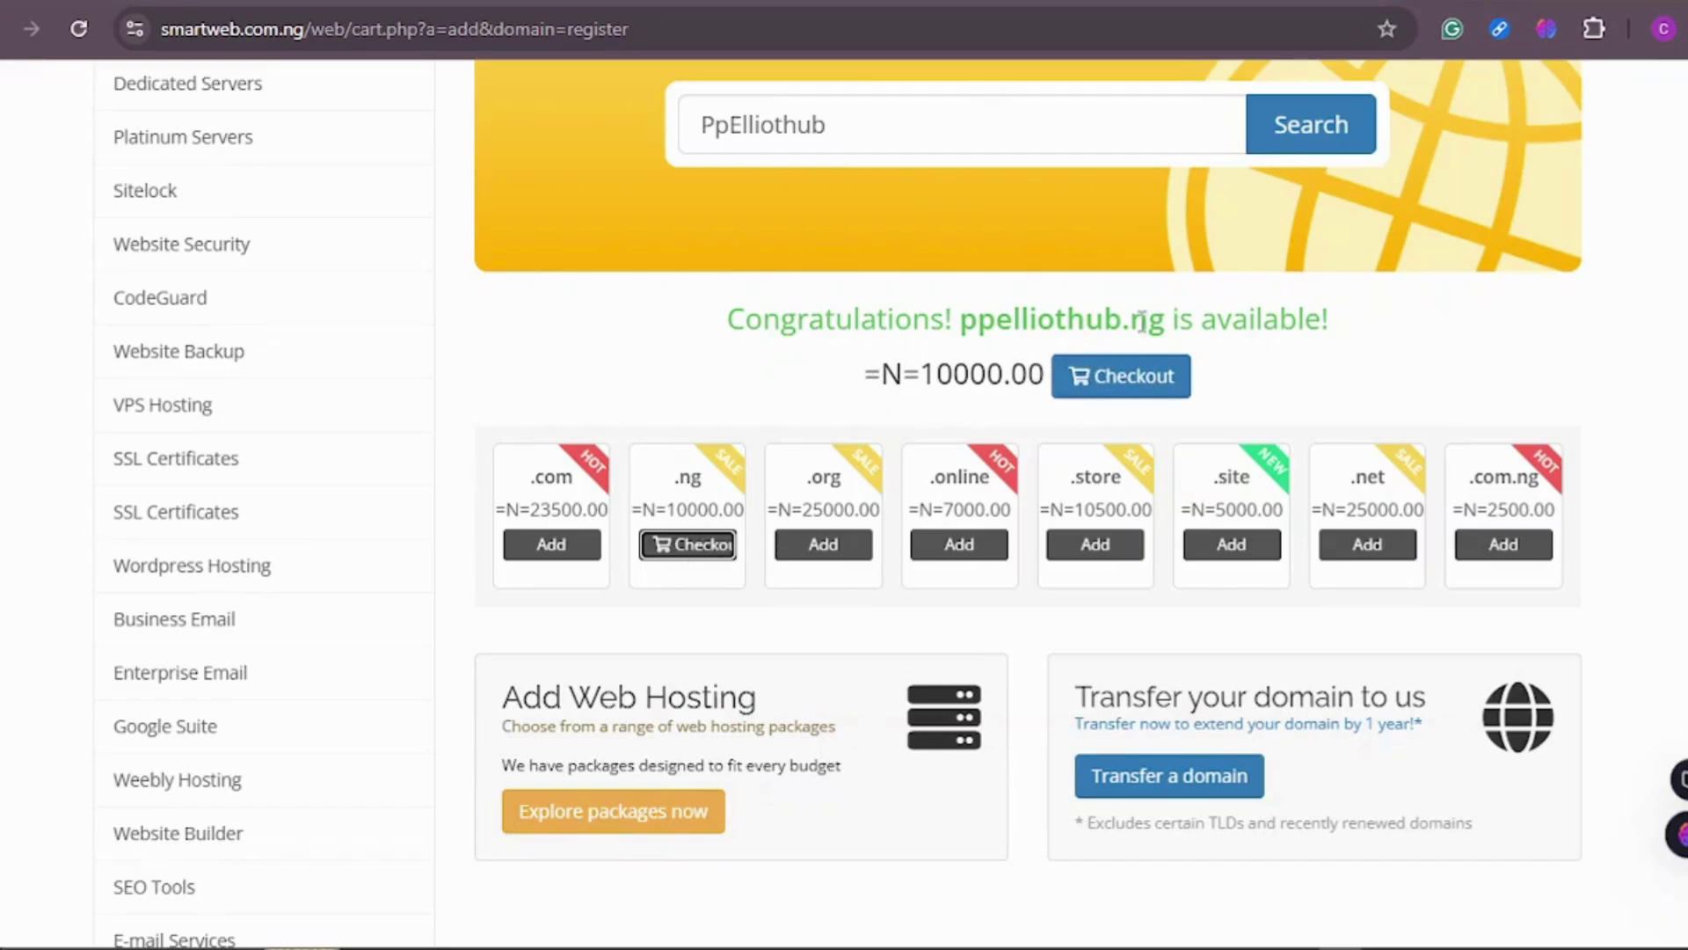
click(1130, 388)
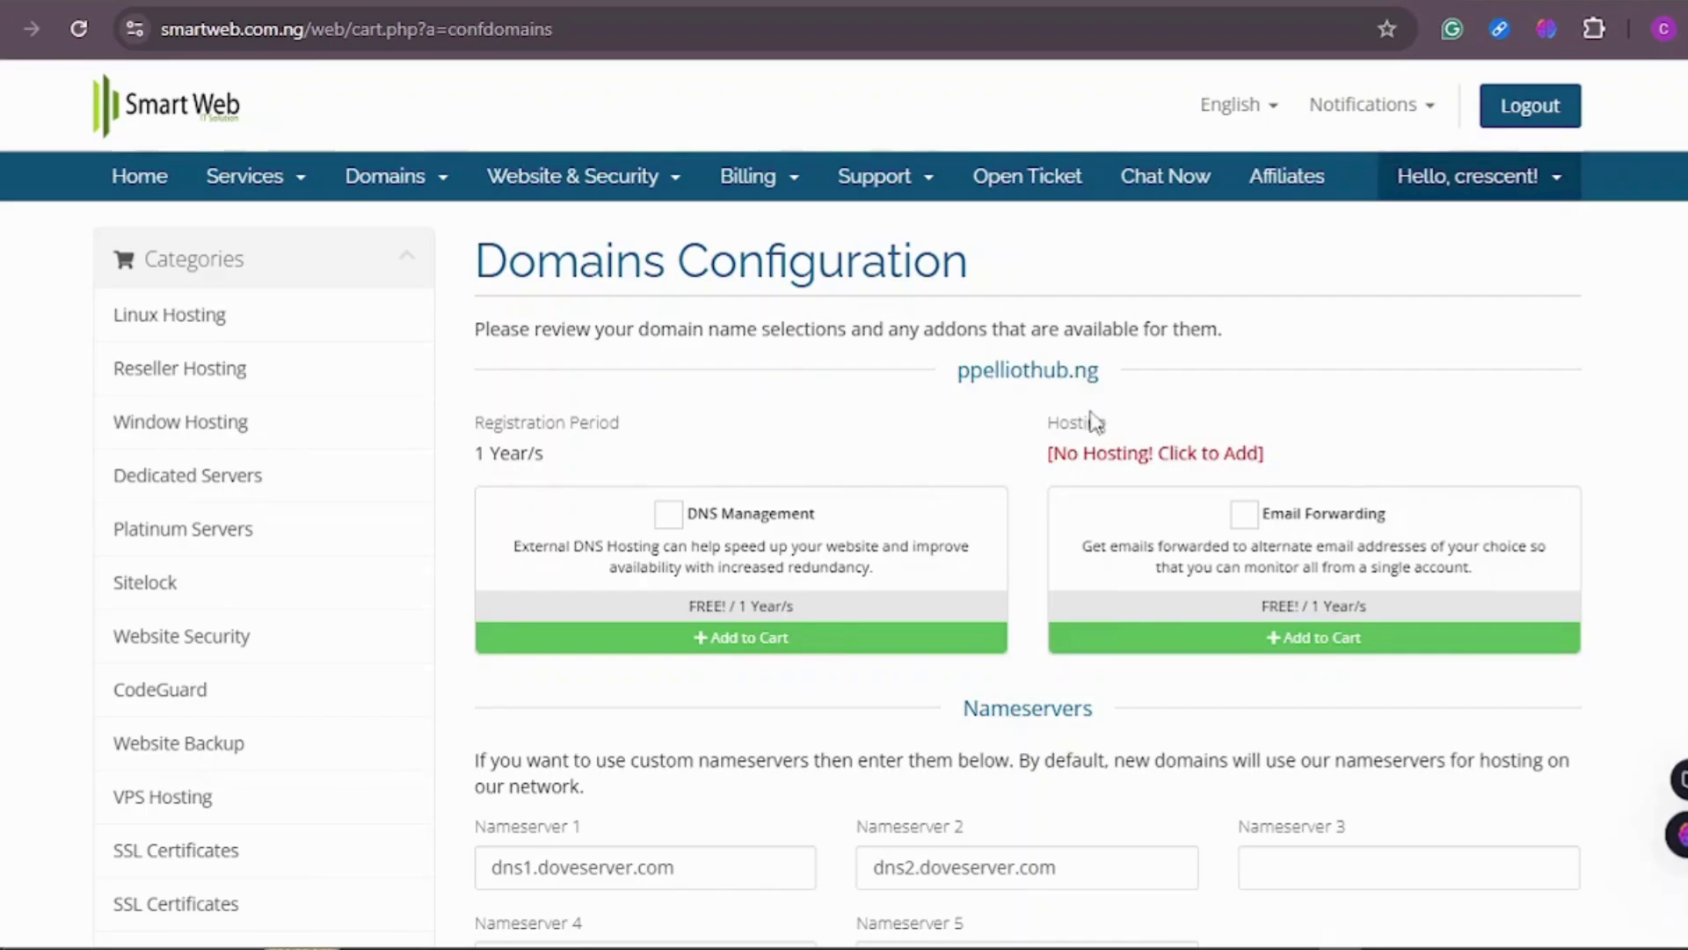
Compare the Linux Standard plan (10GB webspace, 60GB bandwidth) with Starter (3GB webspace)
click(1219, 466)
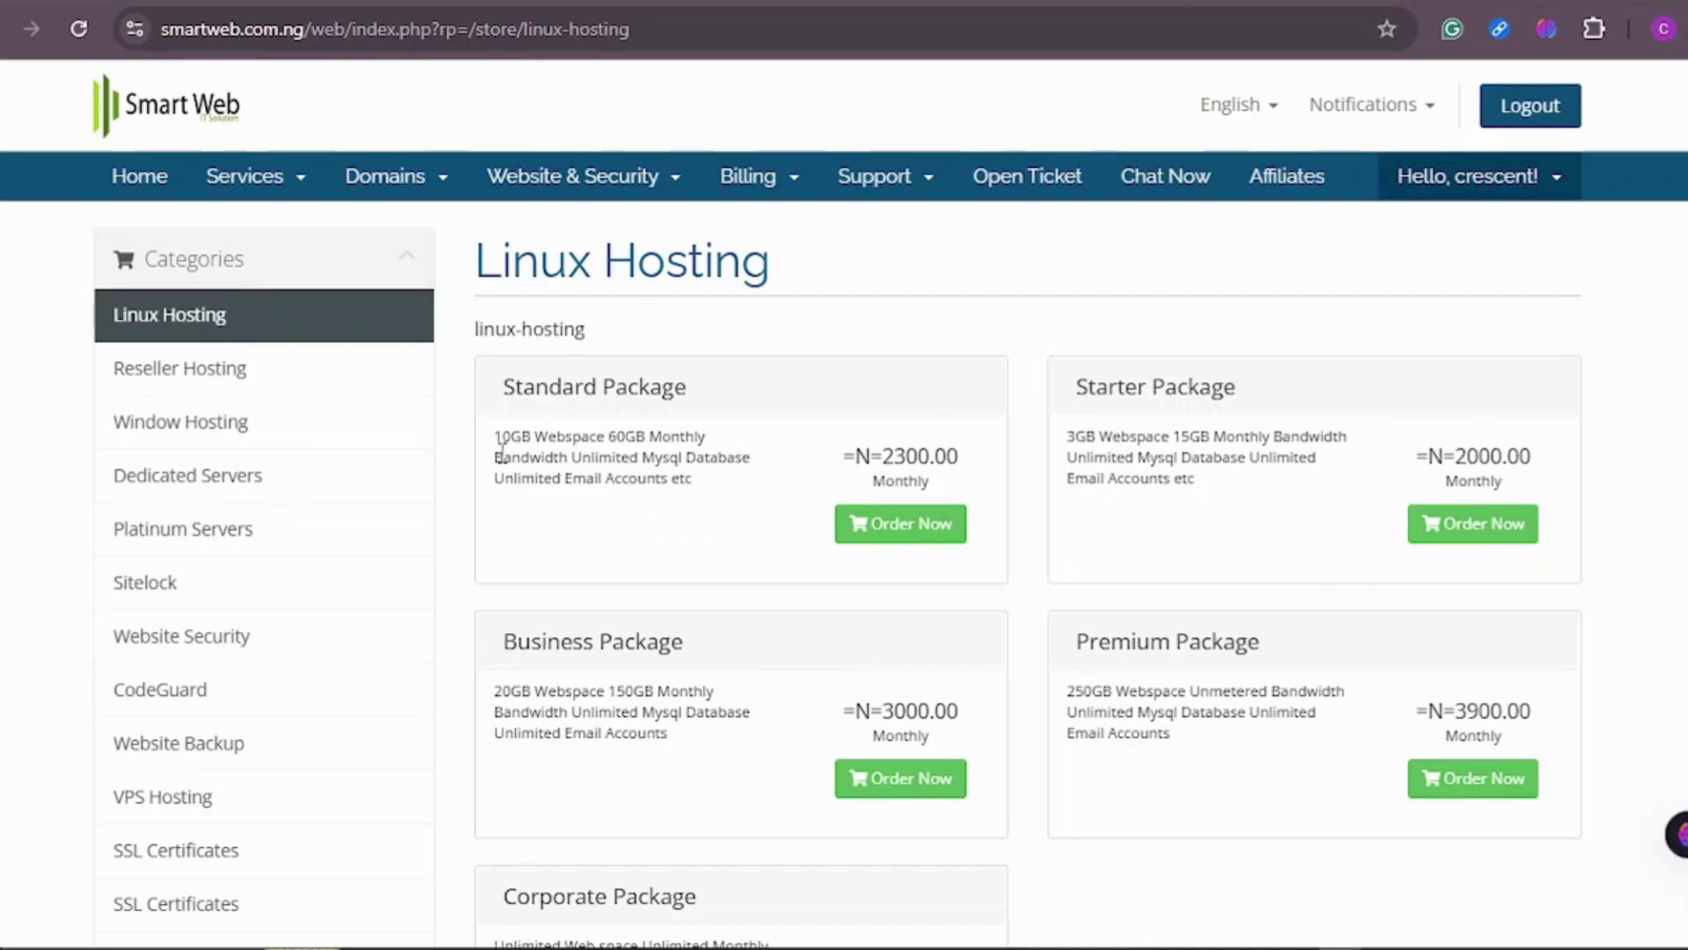
drag(513, 431, 495, 436)
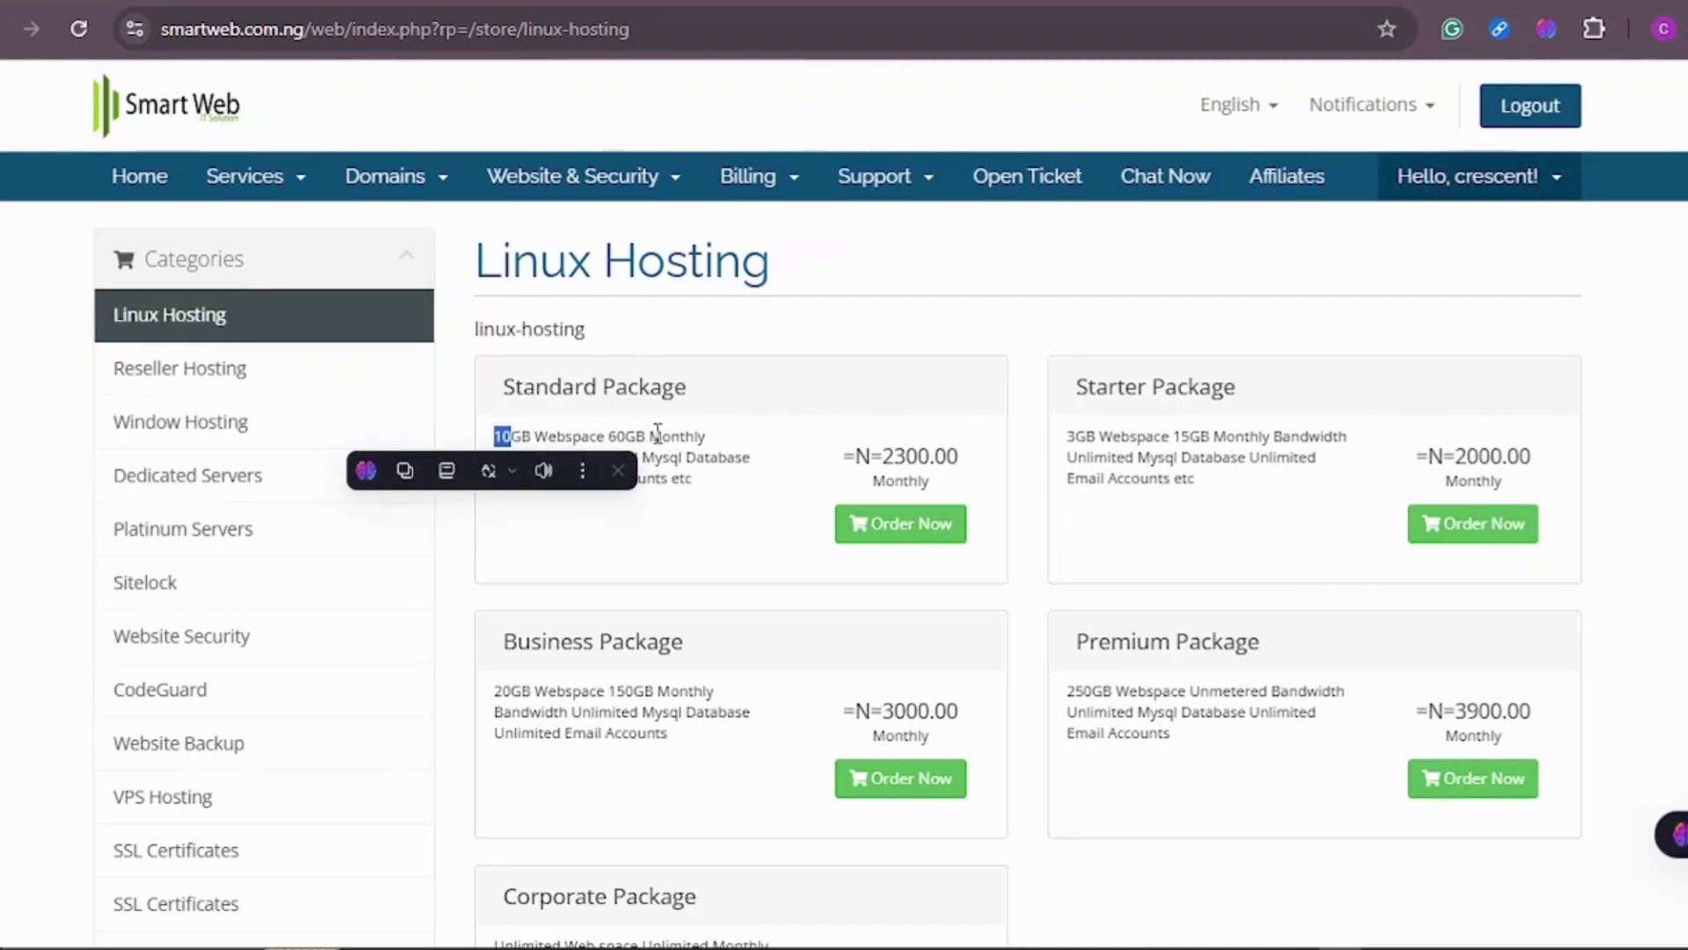
double_click(626, 437)
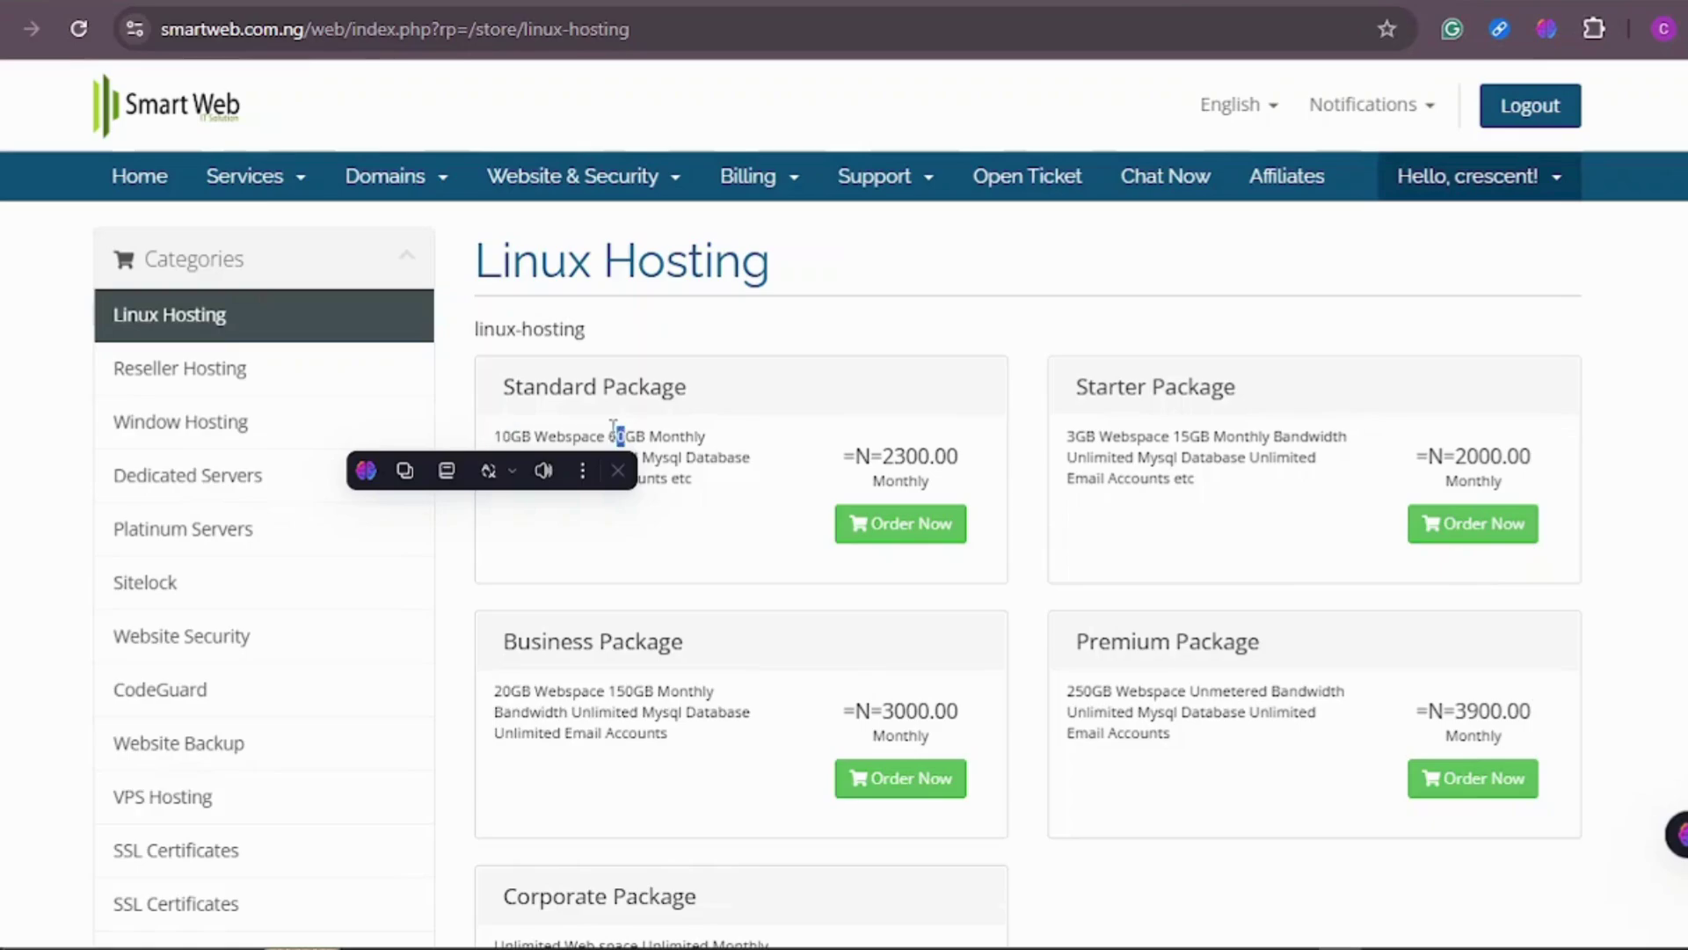
click(723, 446)
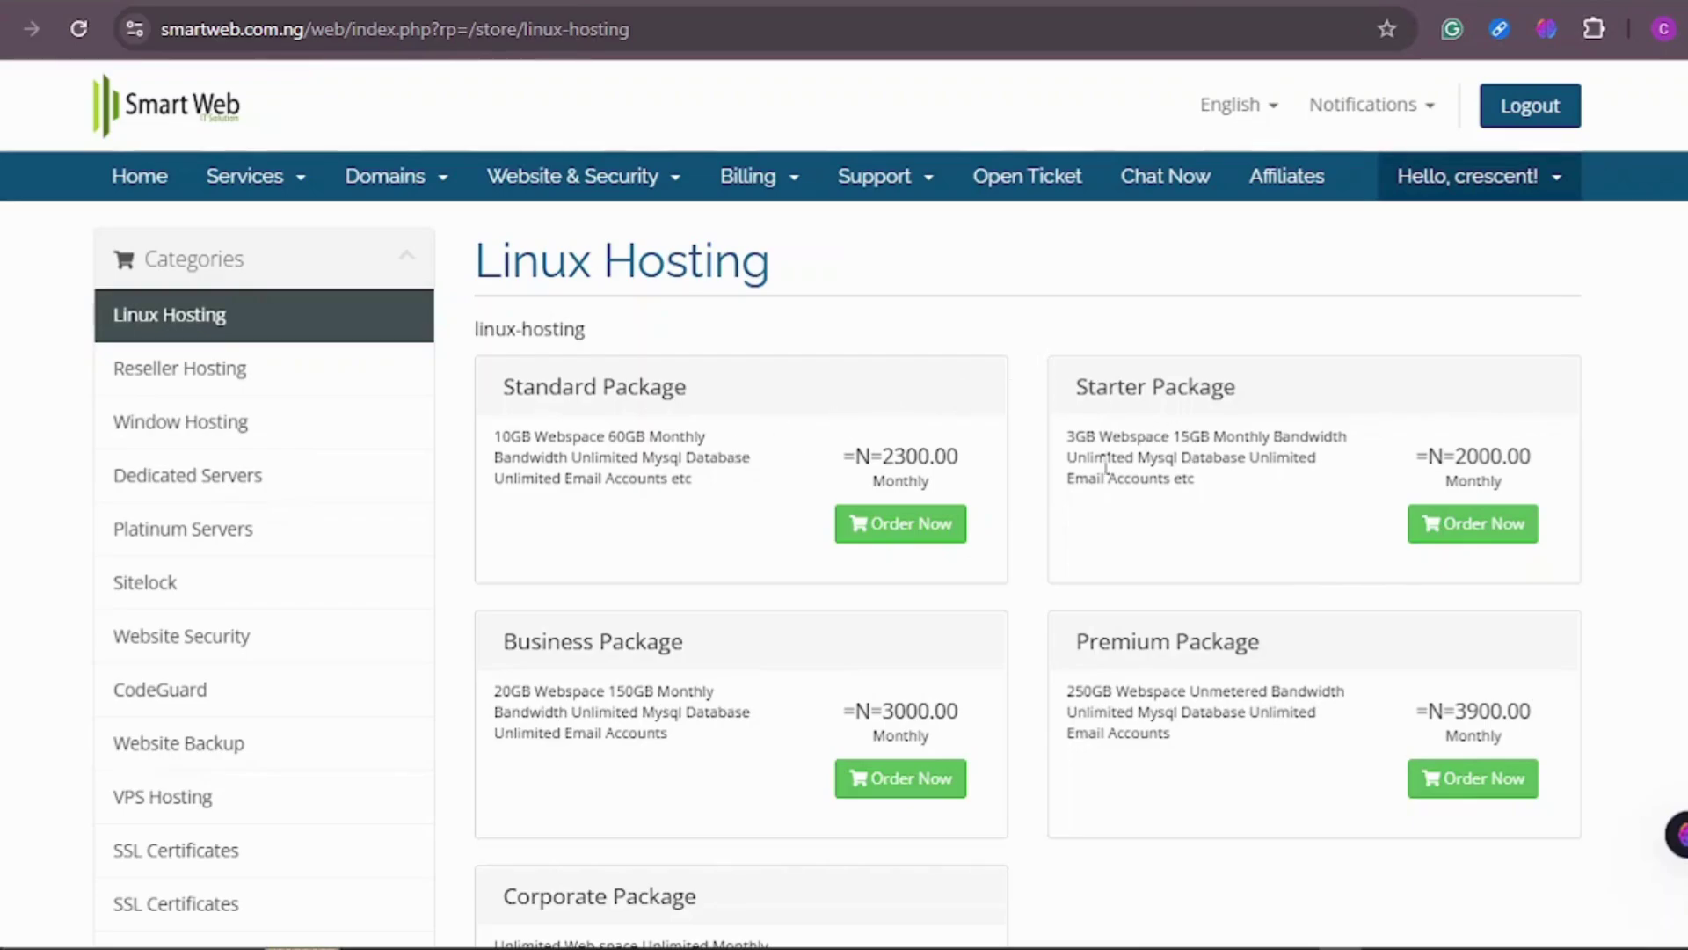
drag(1065, 447, 1086, 437)
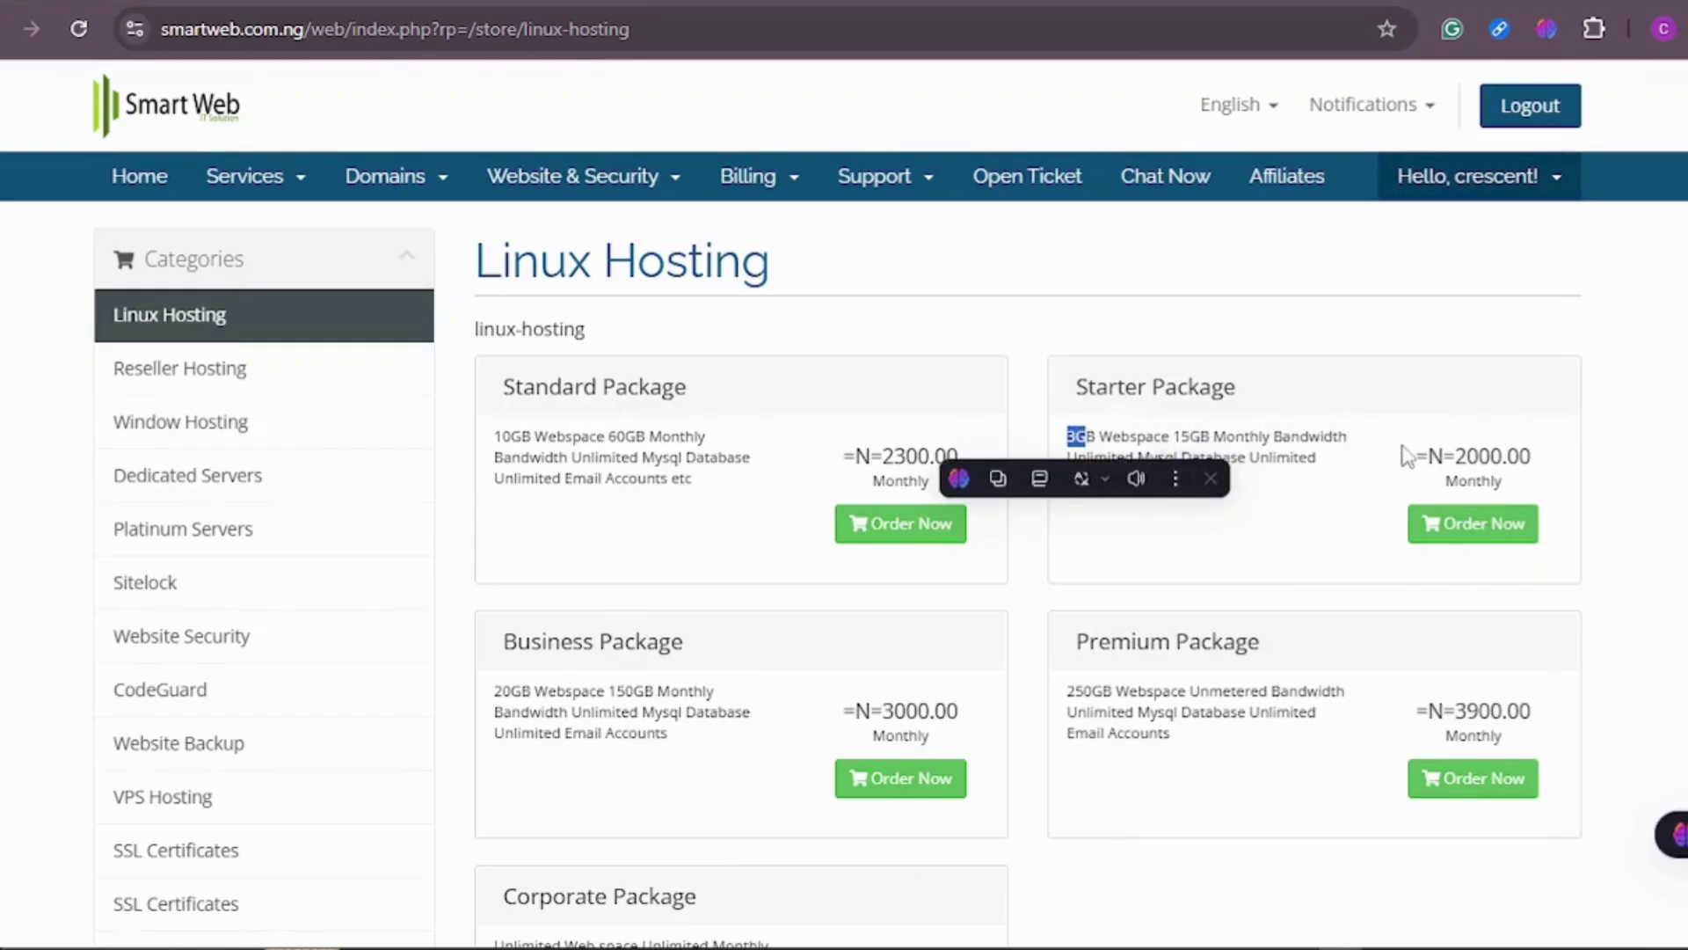
click(1328, 510)
scroll(765, 592, down, 3)
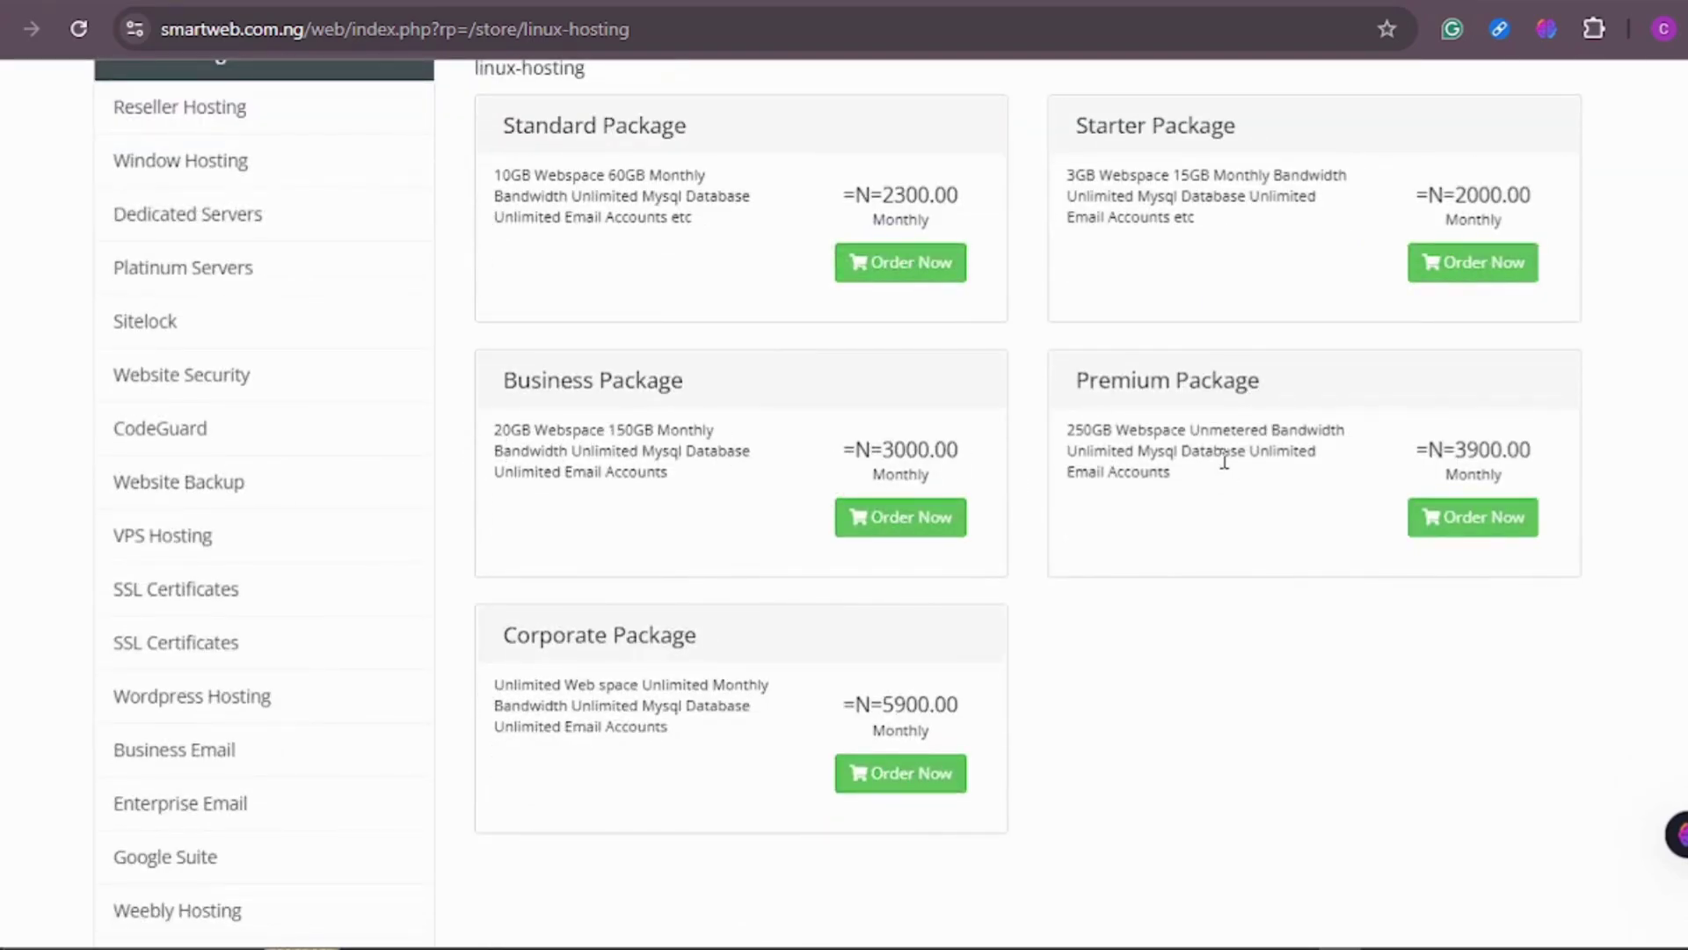
scroll(1253, 452, up, 3)
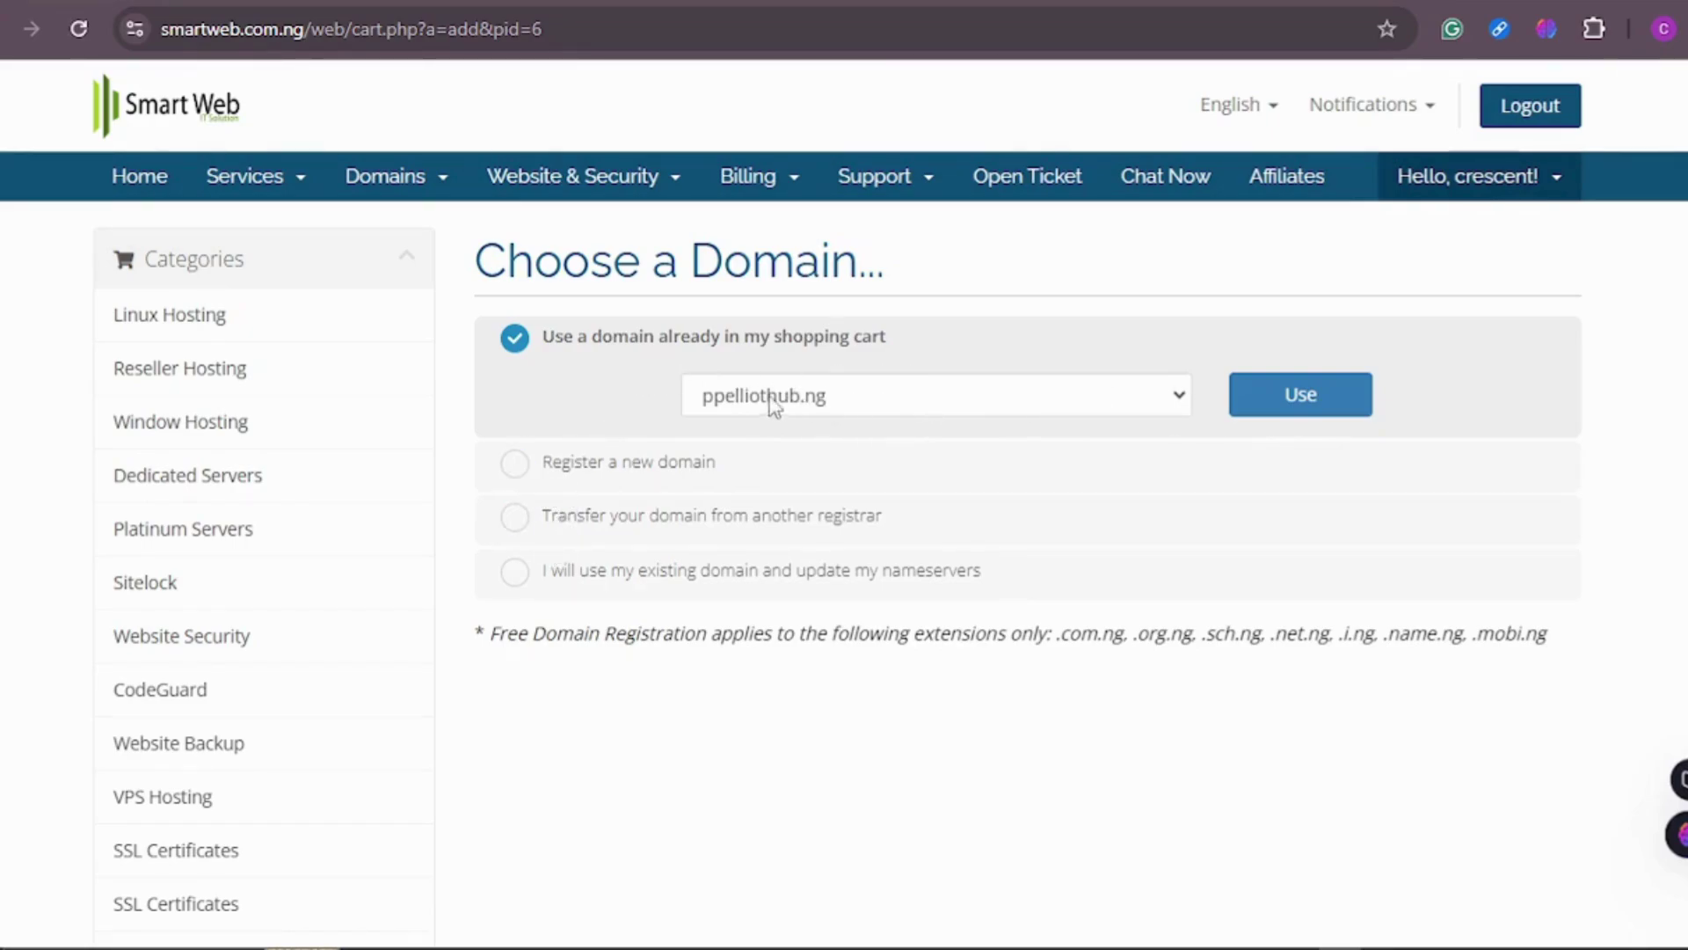
Use the ppelliothub.ng domain already in the cart for the Standard Package order
click(1282, 412)
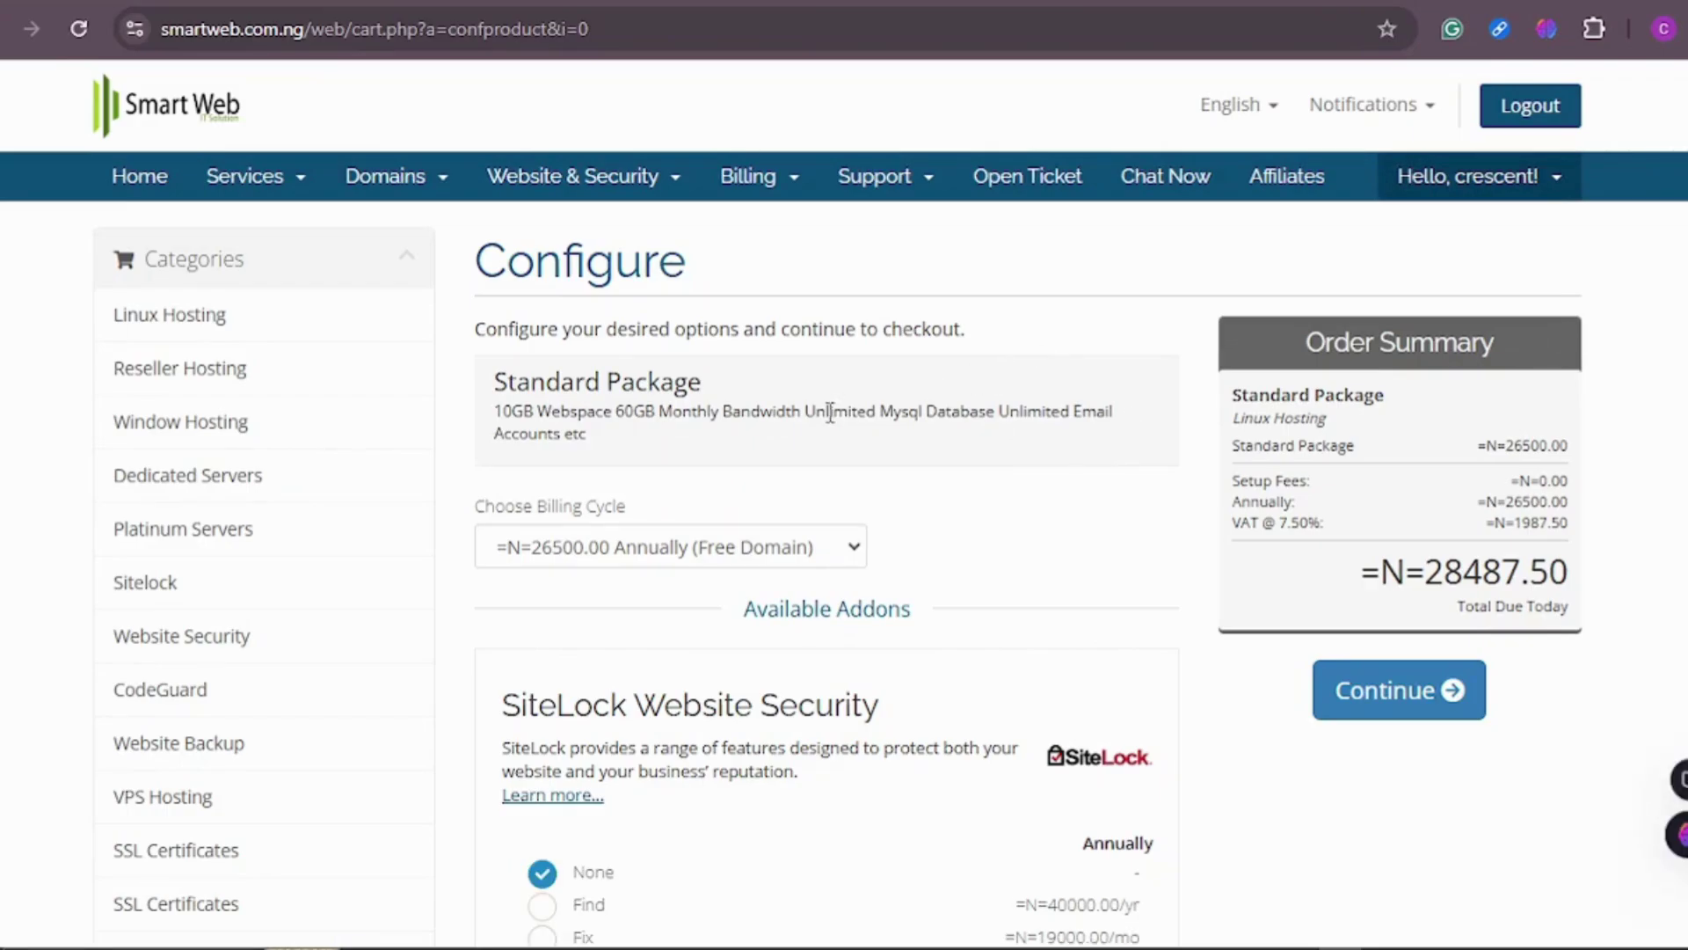
Keep the Standard Package at ₦26,500 annual billing with all addons set to None
scroll(830, 413, down, 2)
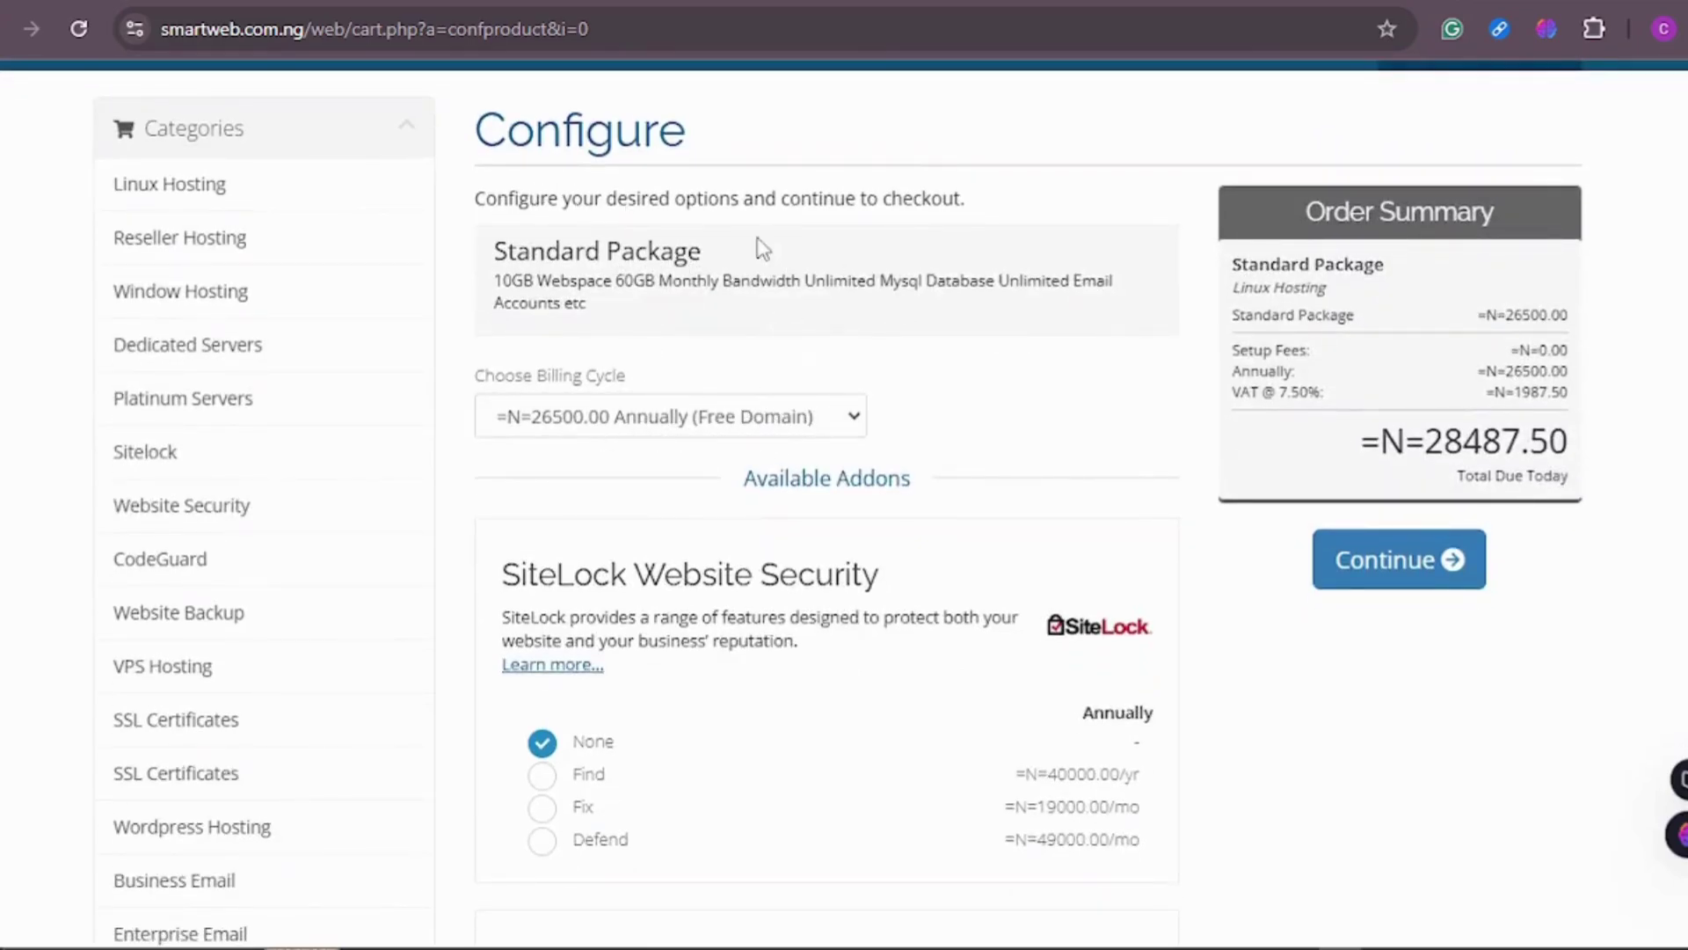
scroll(912, 308, down, 5)
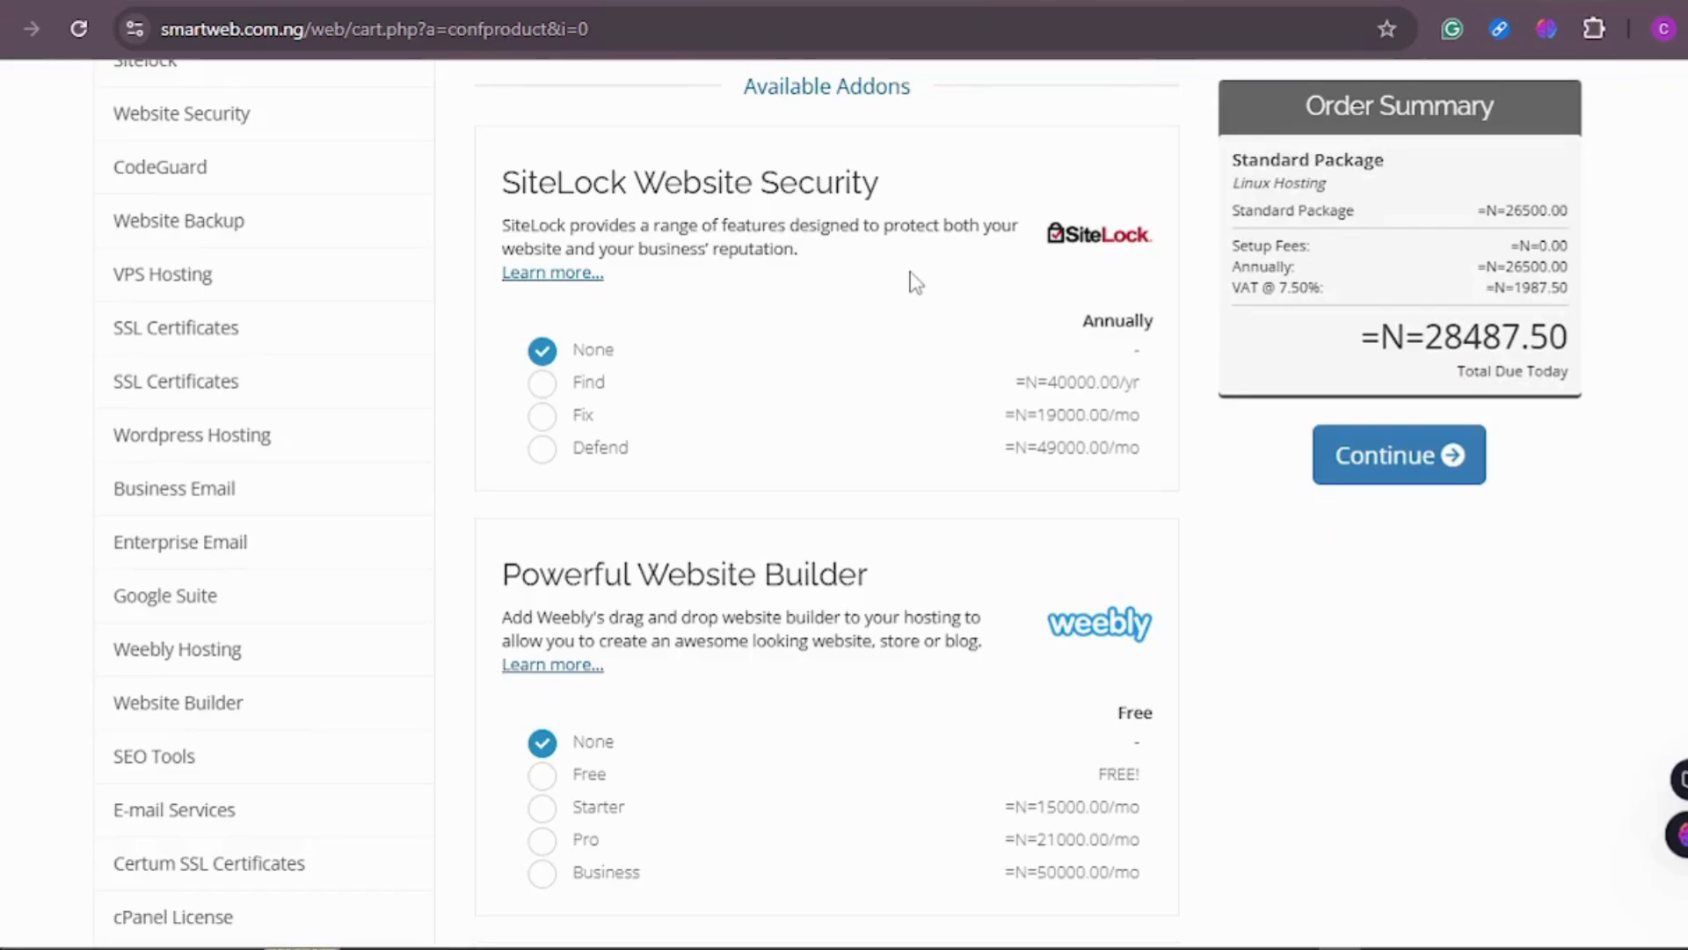
scroll(867, 286, down, 3)
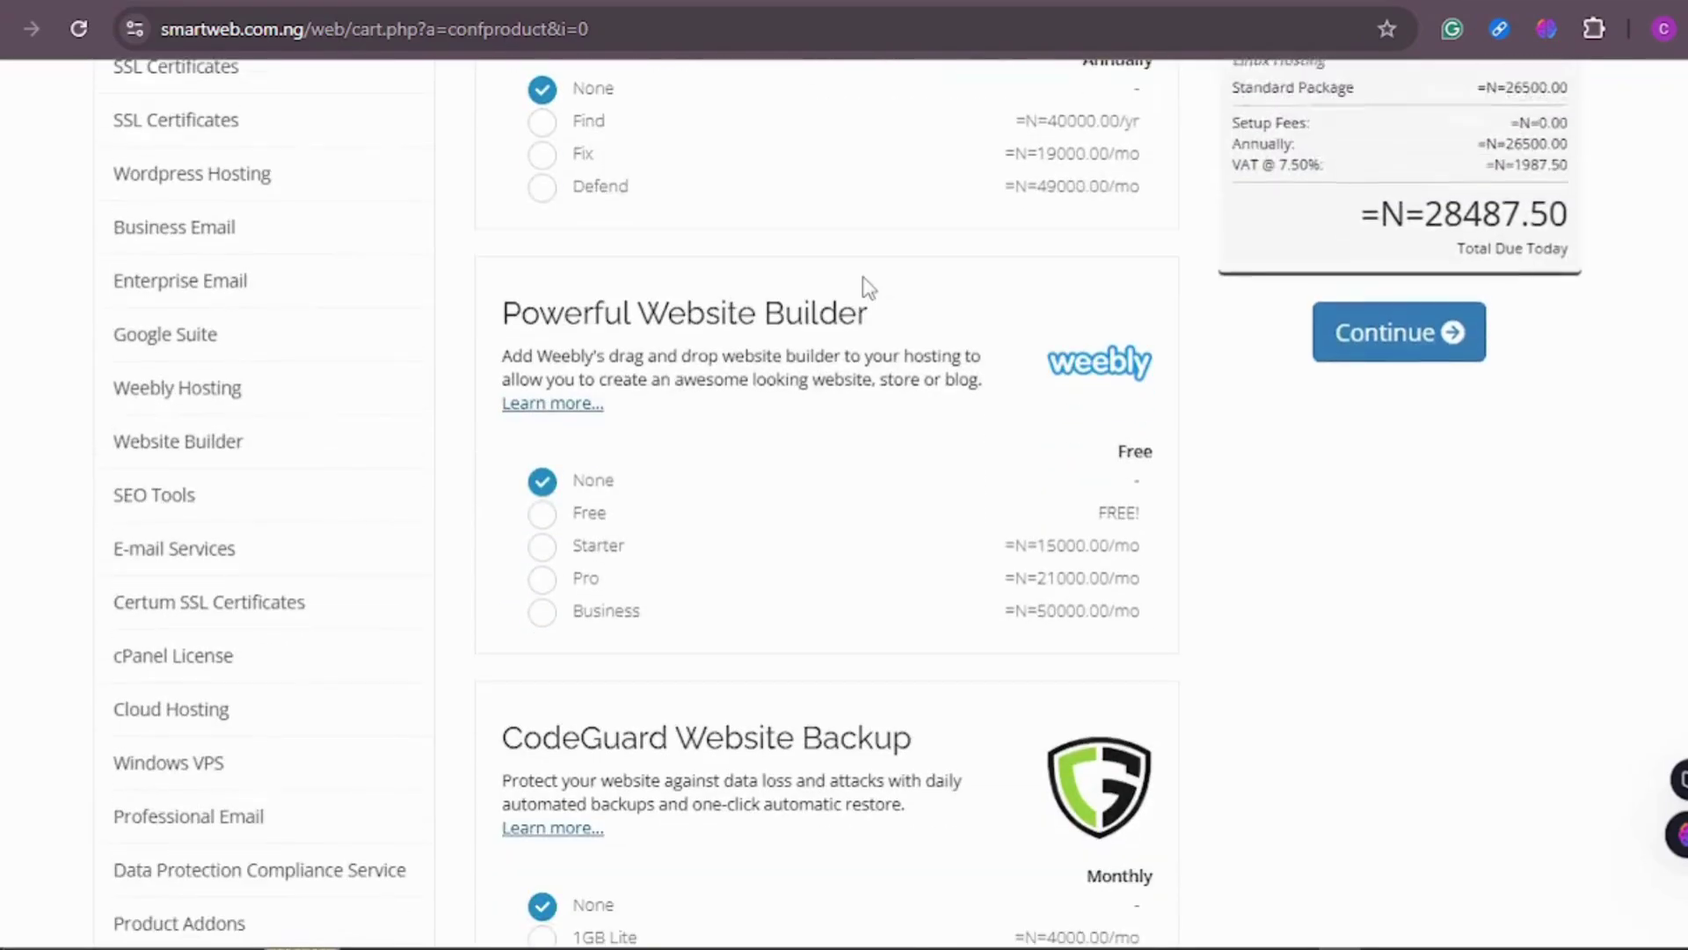
scroll(867, 287, up, 2)
scroll(867, 286, down, 3)
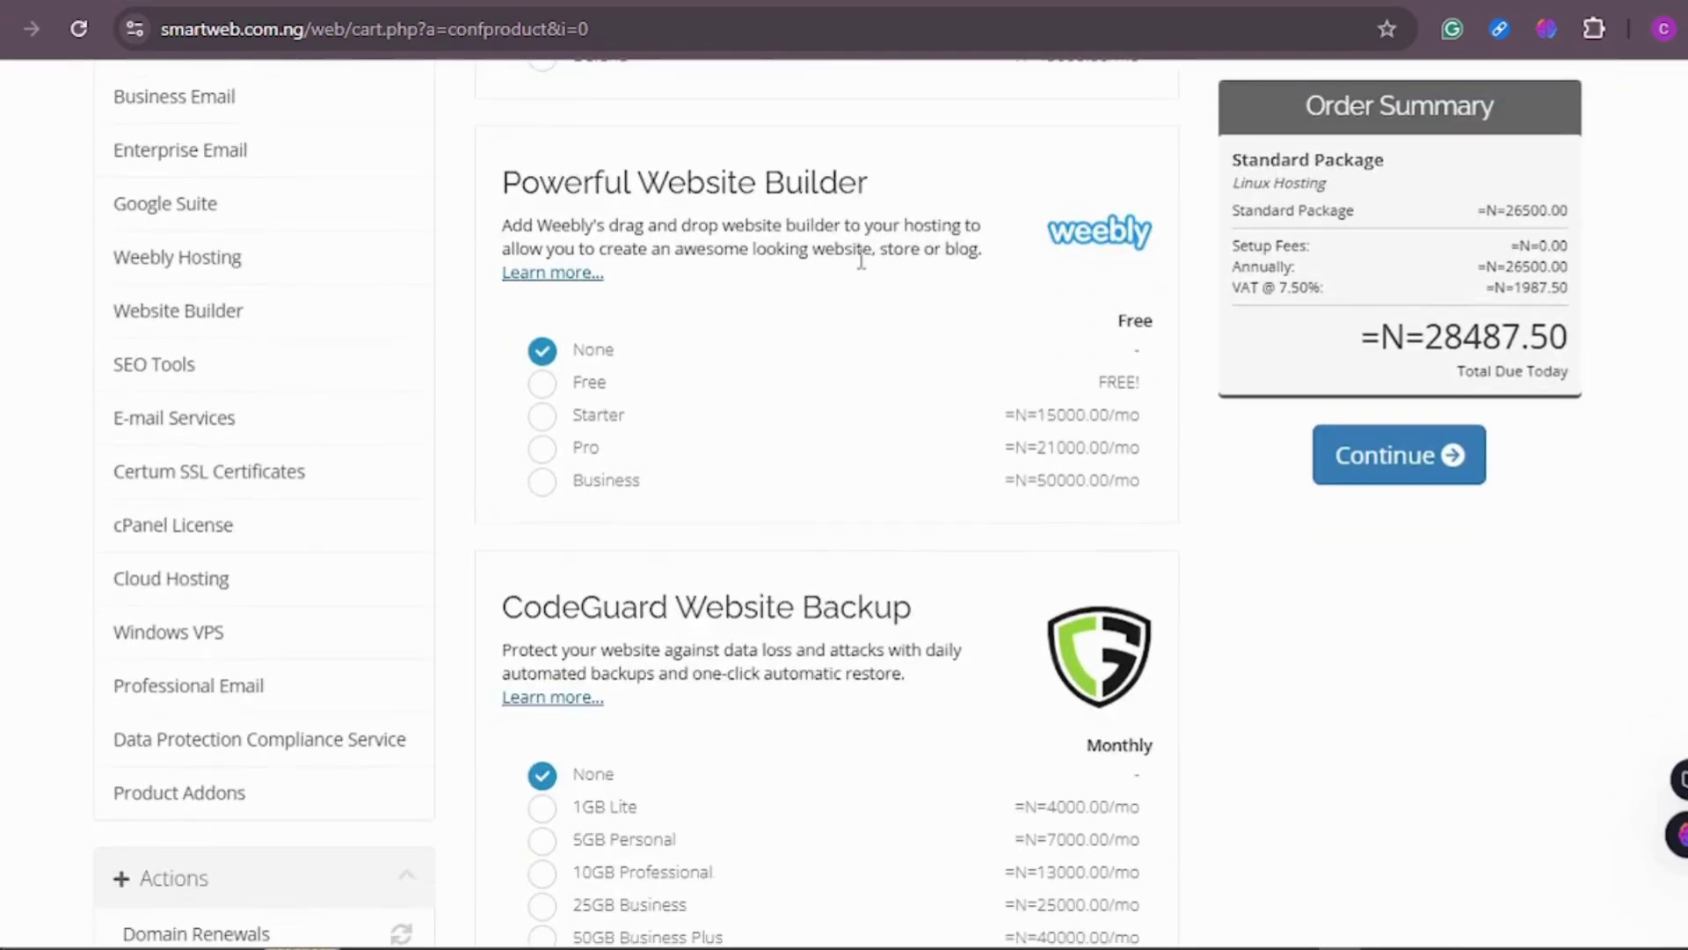
scroll(864, 268, down, 6)
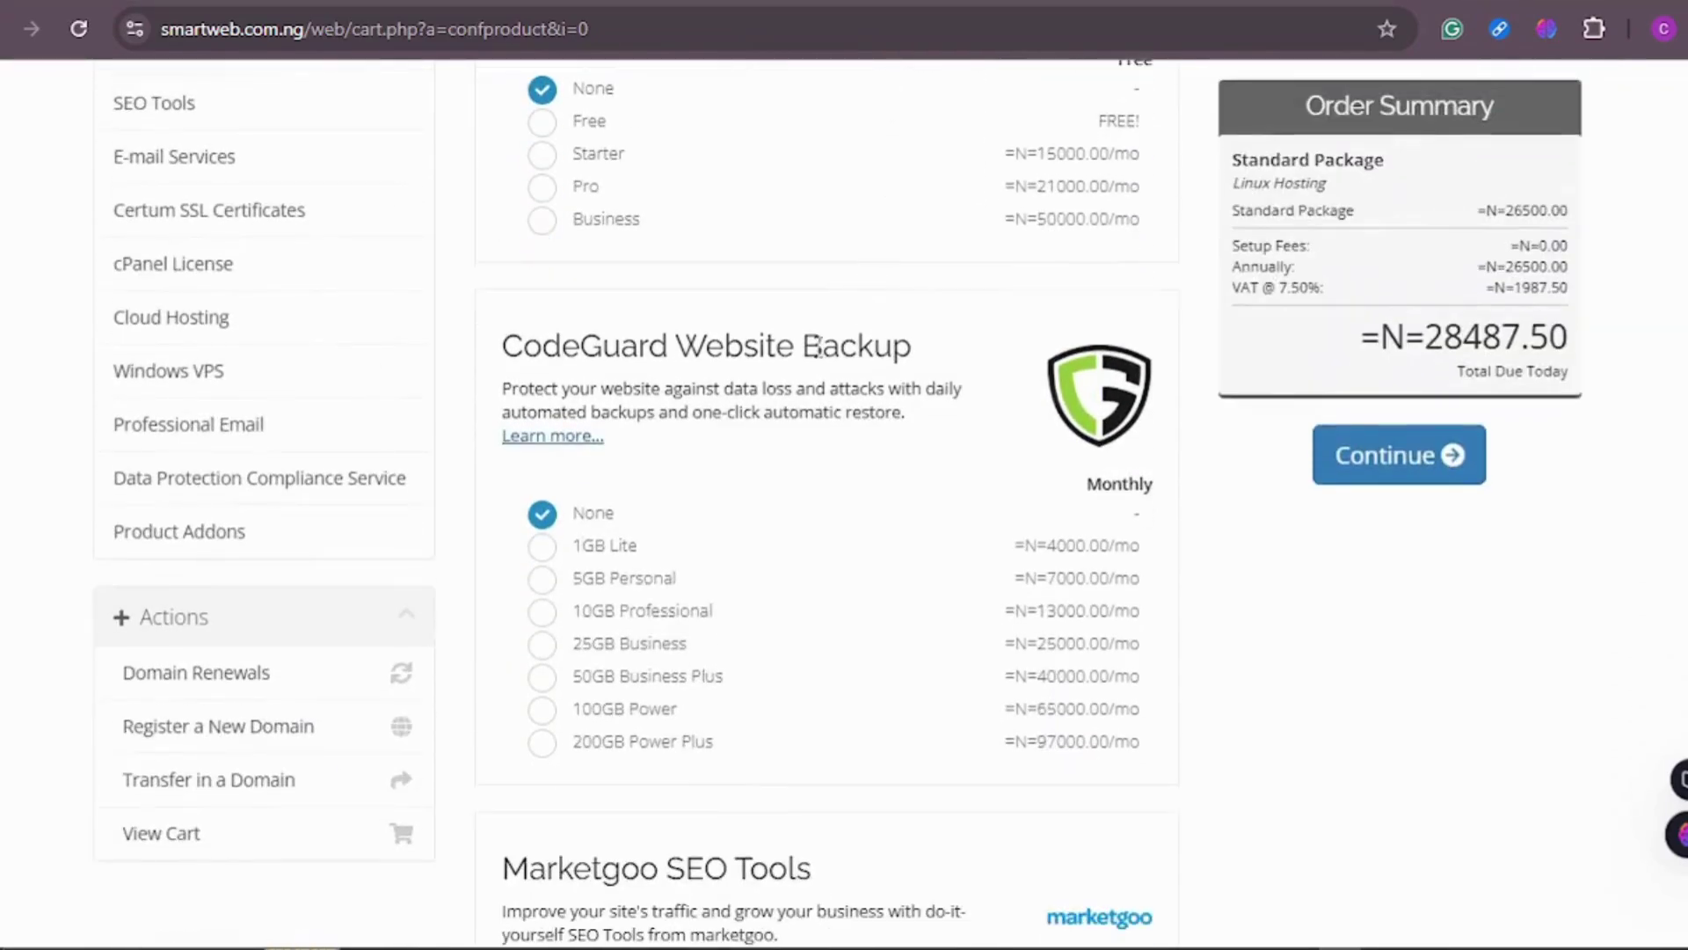
scroll(816, 358, down, 6)
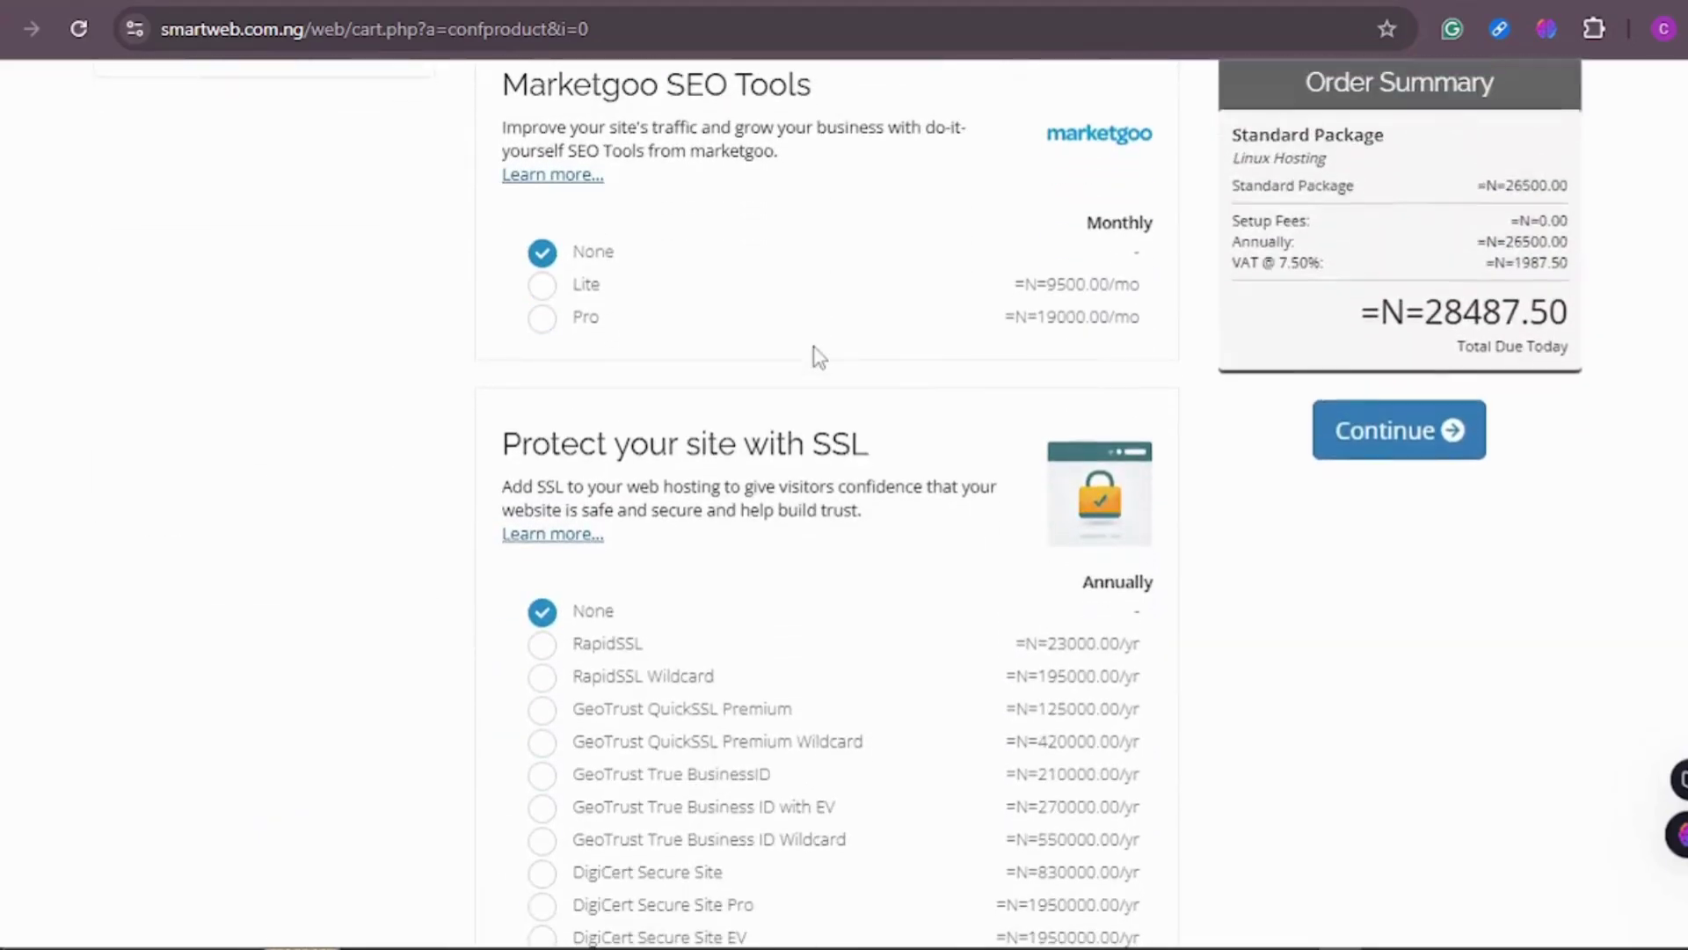
scroll(807, 348, down, 10)
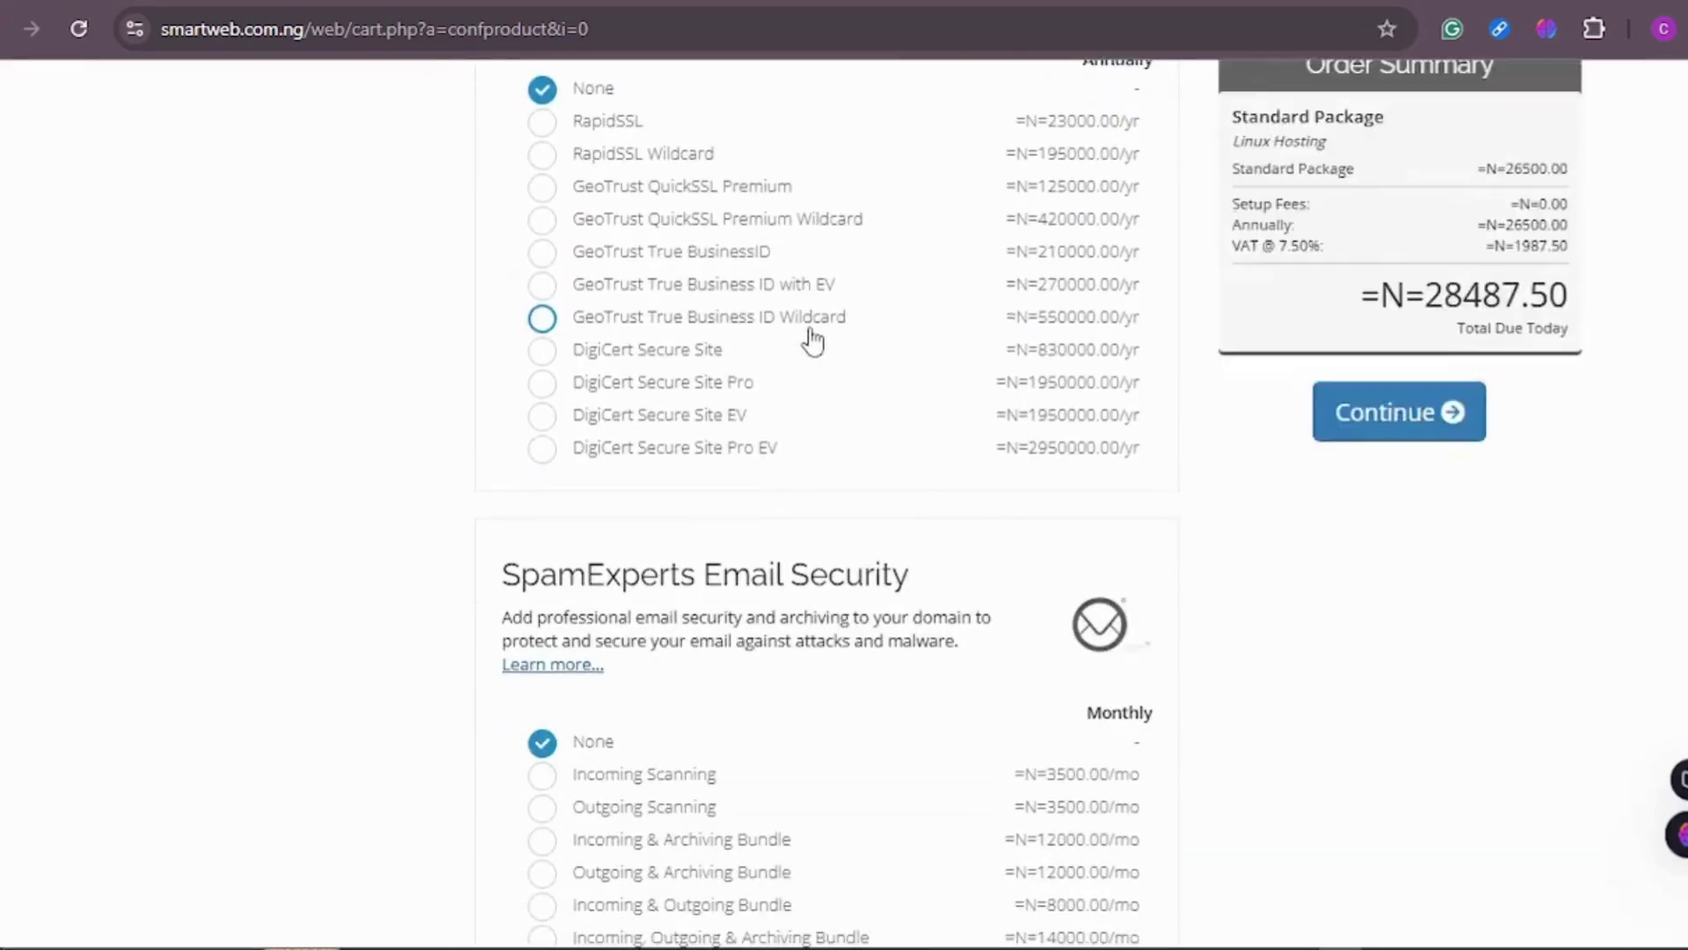
scroll(813, 341, down, 5)
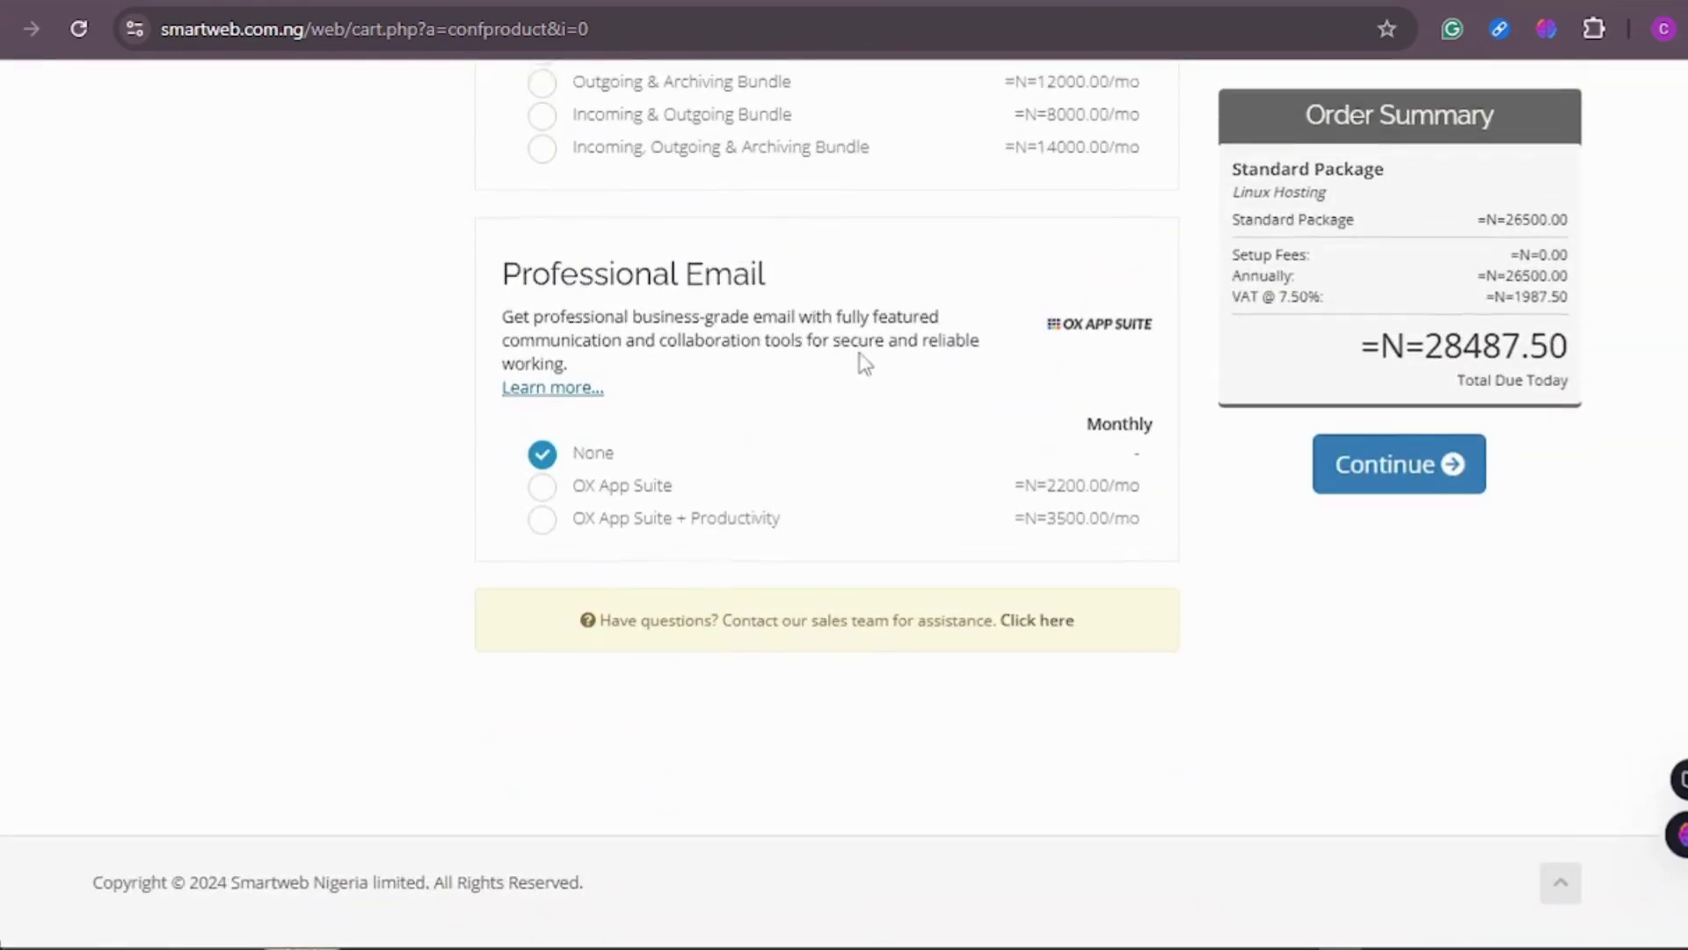
scroll(862, 360, up, 20)
scroll(858, 312, up, 4)
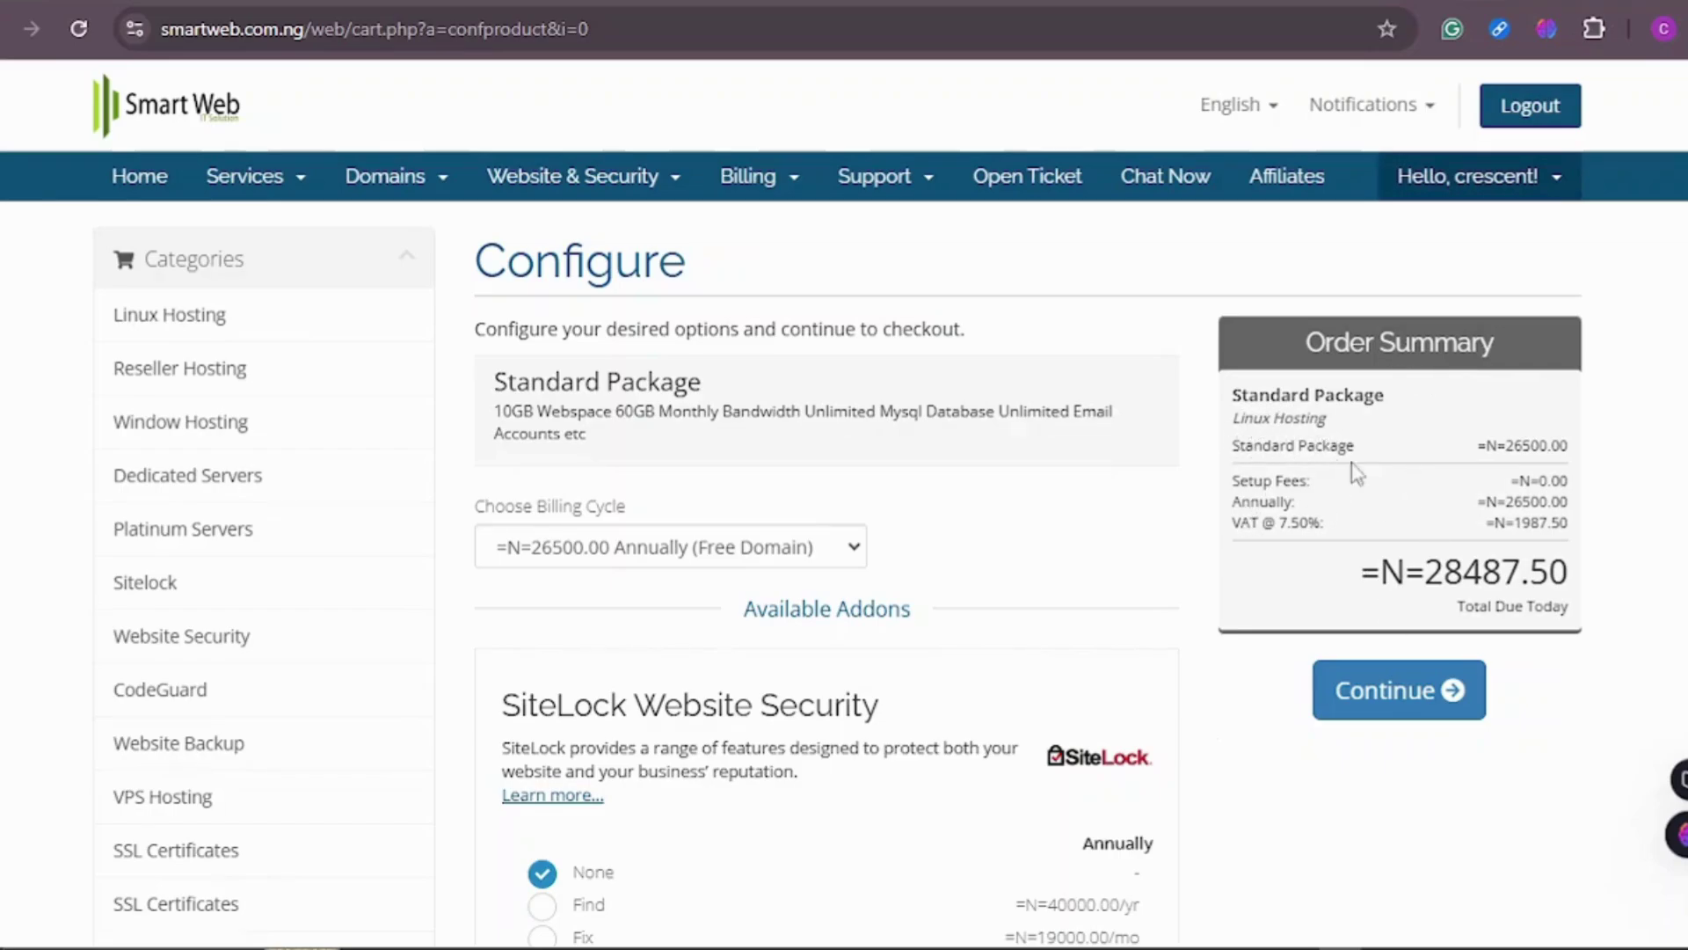
click(1411, 712)
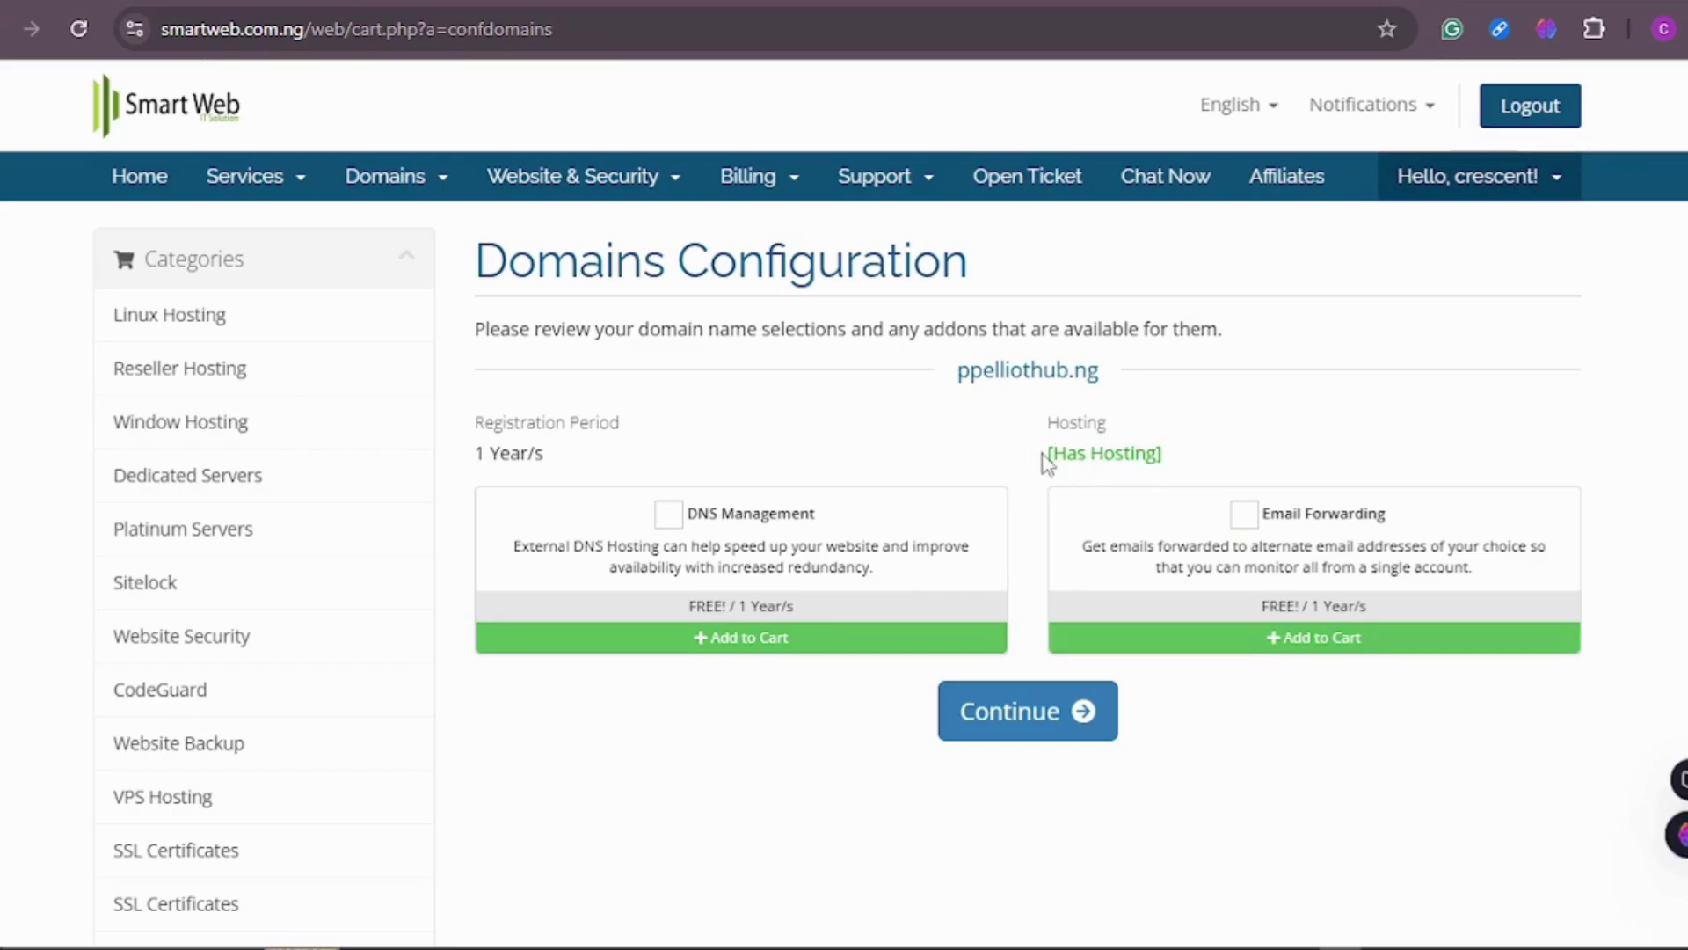
Enable free DNS Management and Email Forwarding for ppelliothub.ng and continue to the cart
drag(1045, 459, 1192, 457)
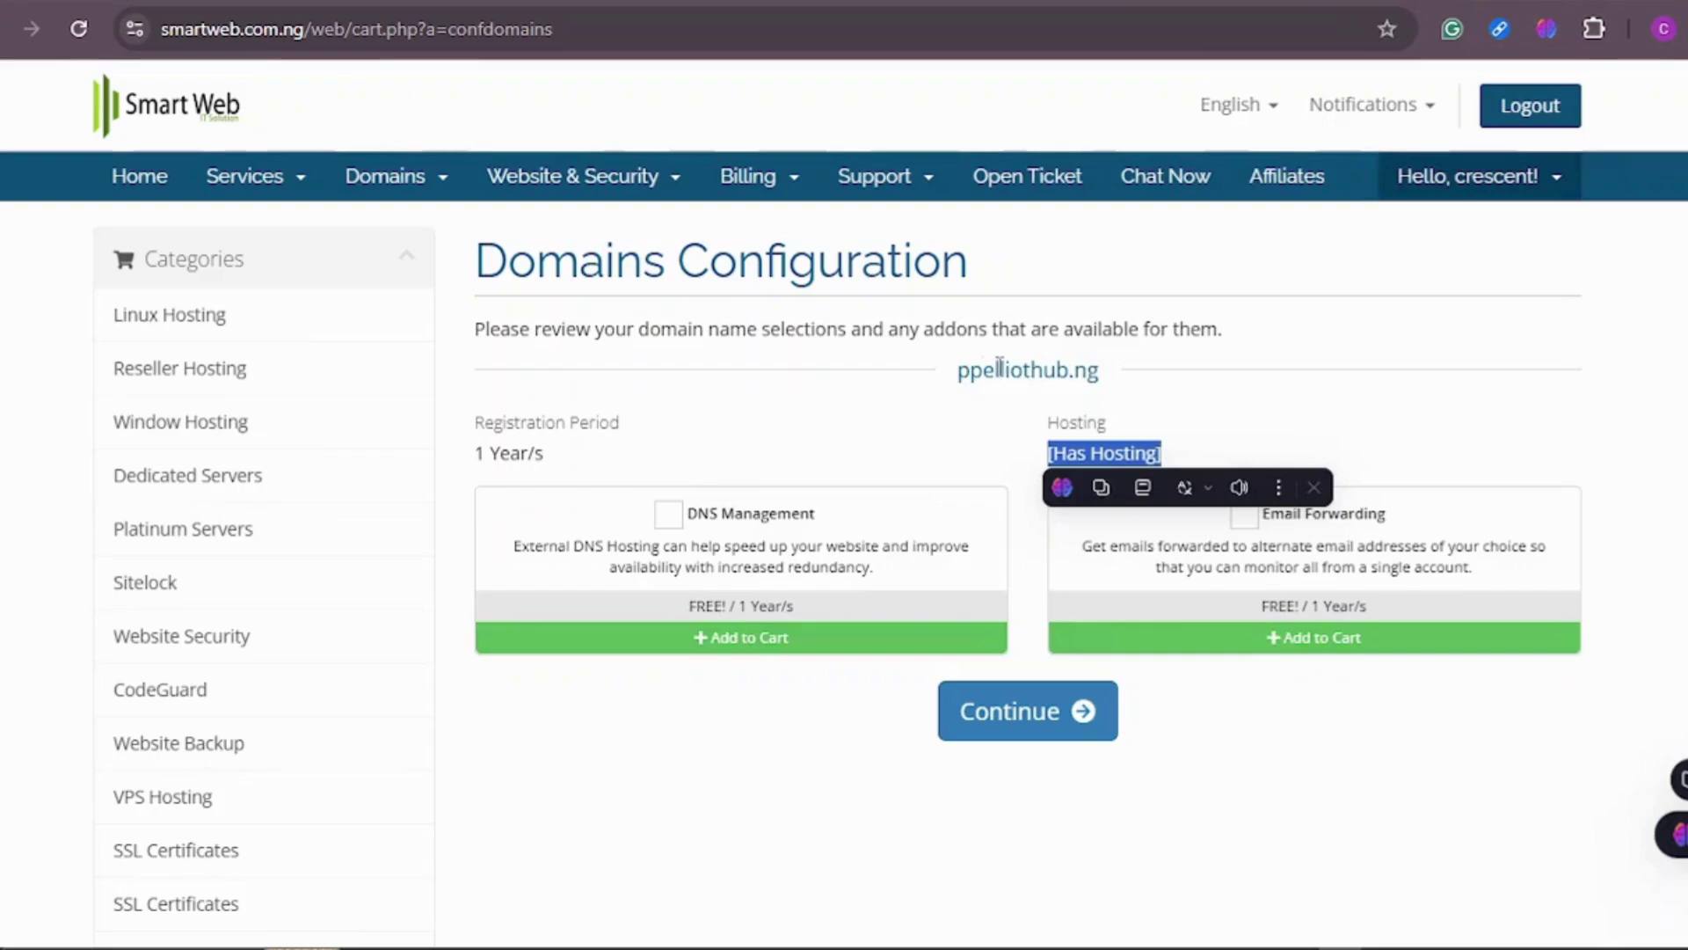
drag(1099, 371, 961, 384)
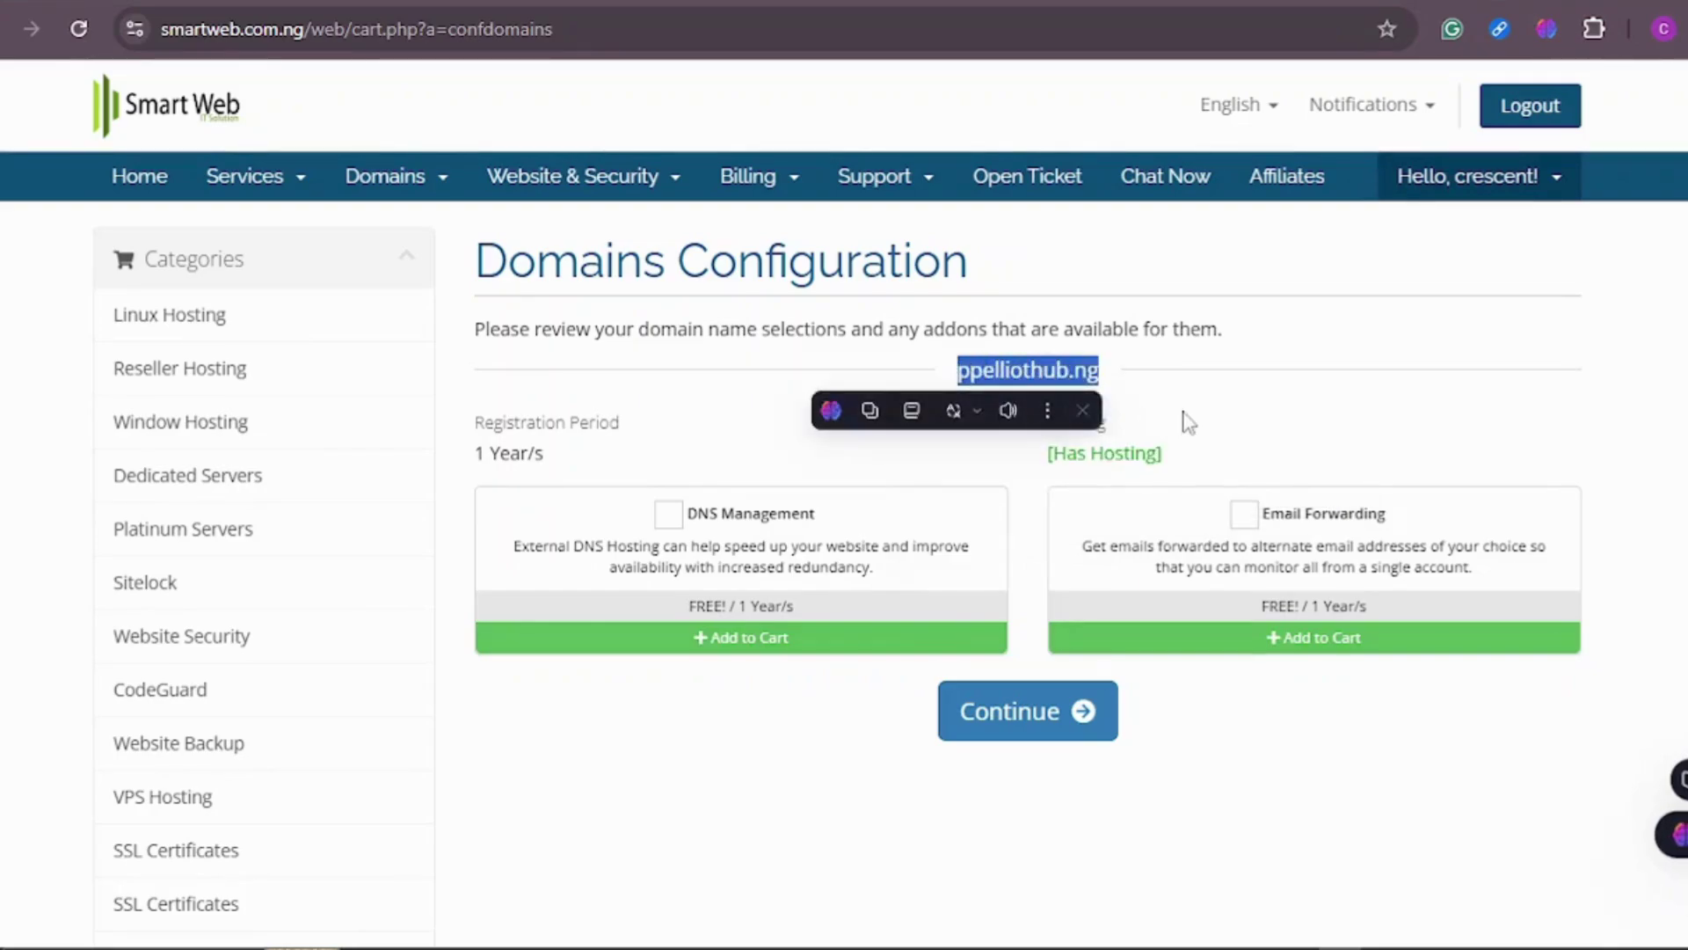
drag(1187, 455, 1017, 452)
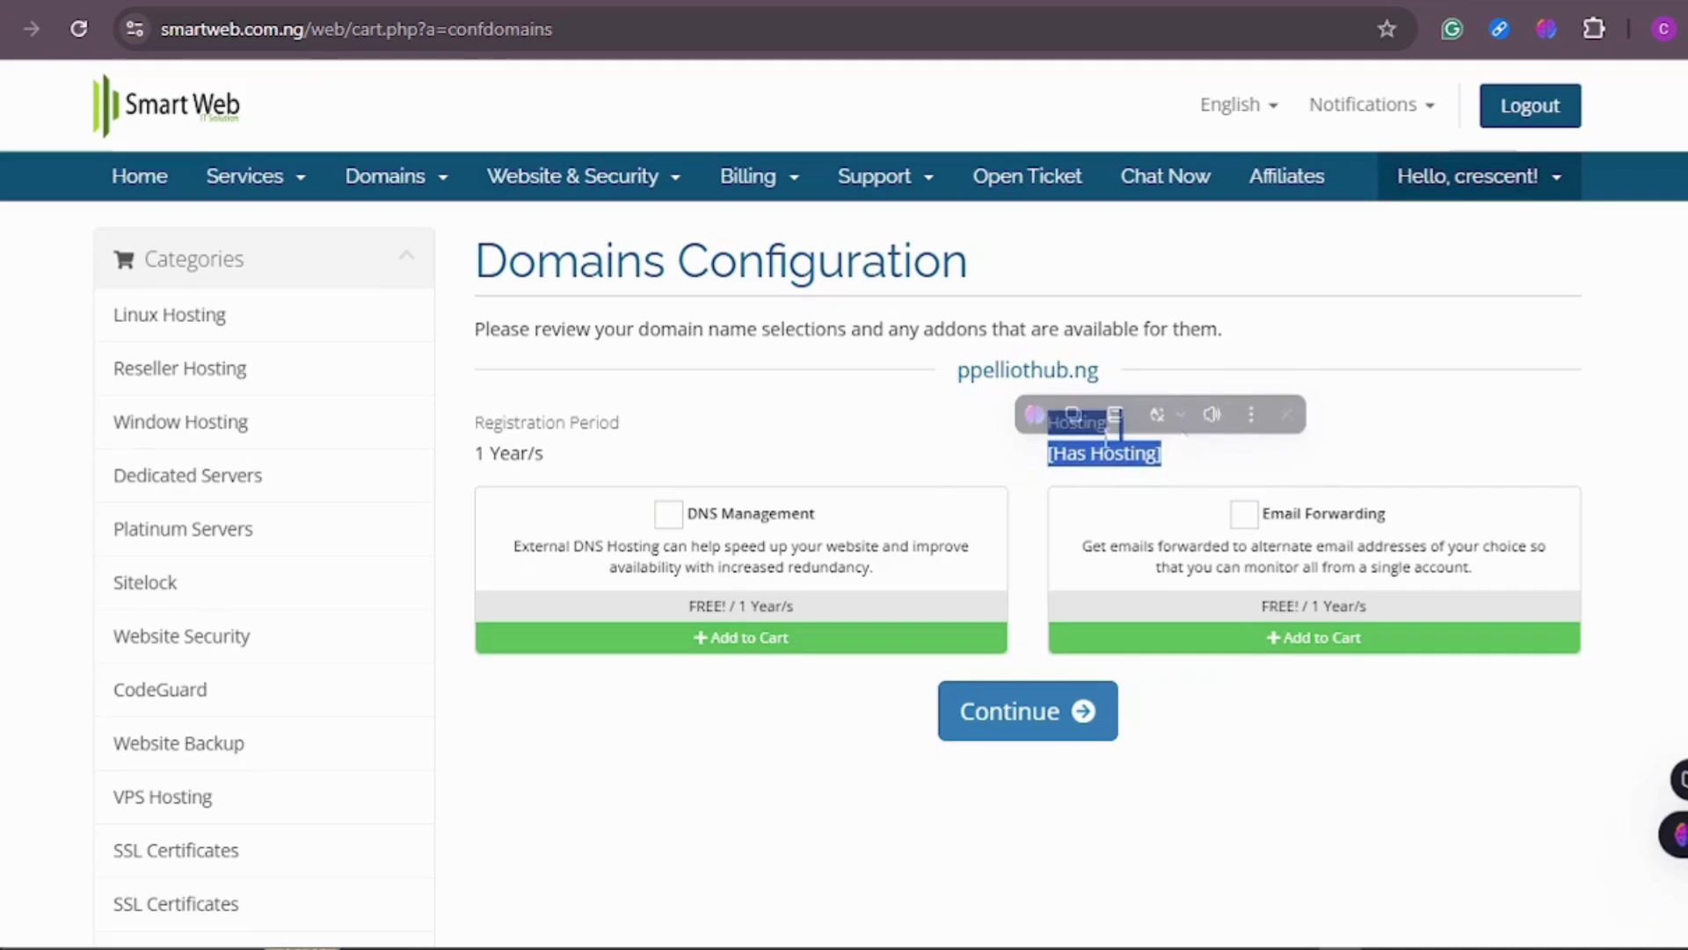
click(1215, 545)
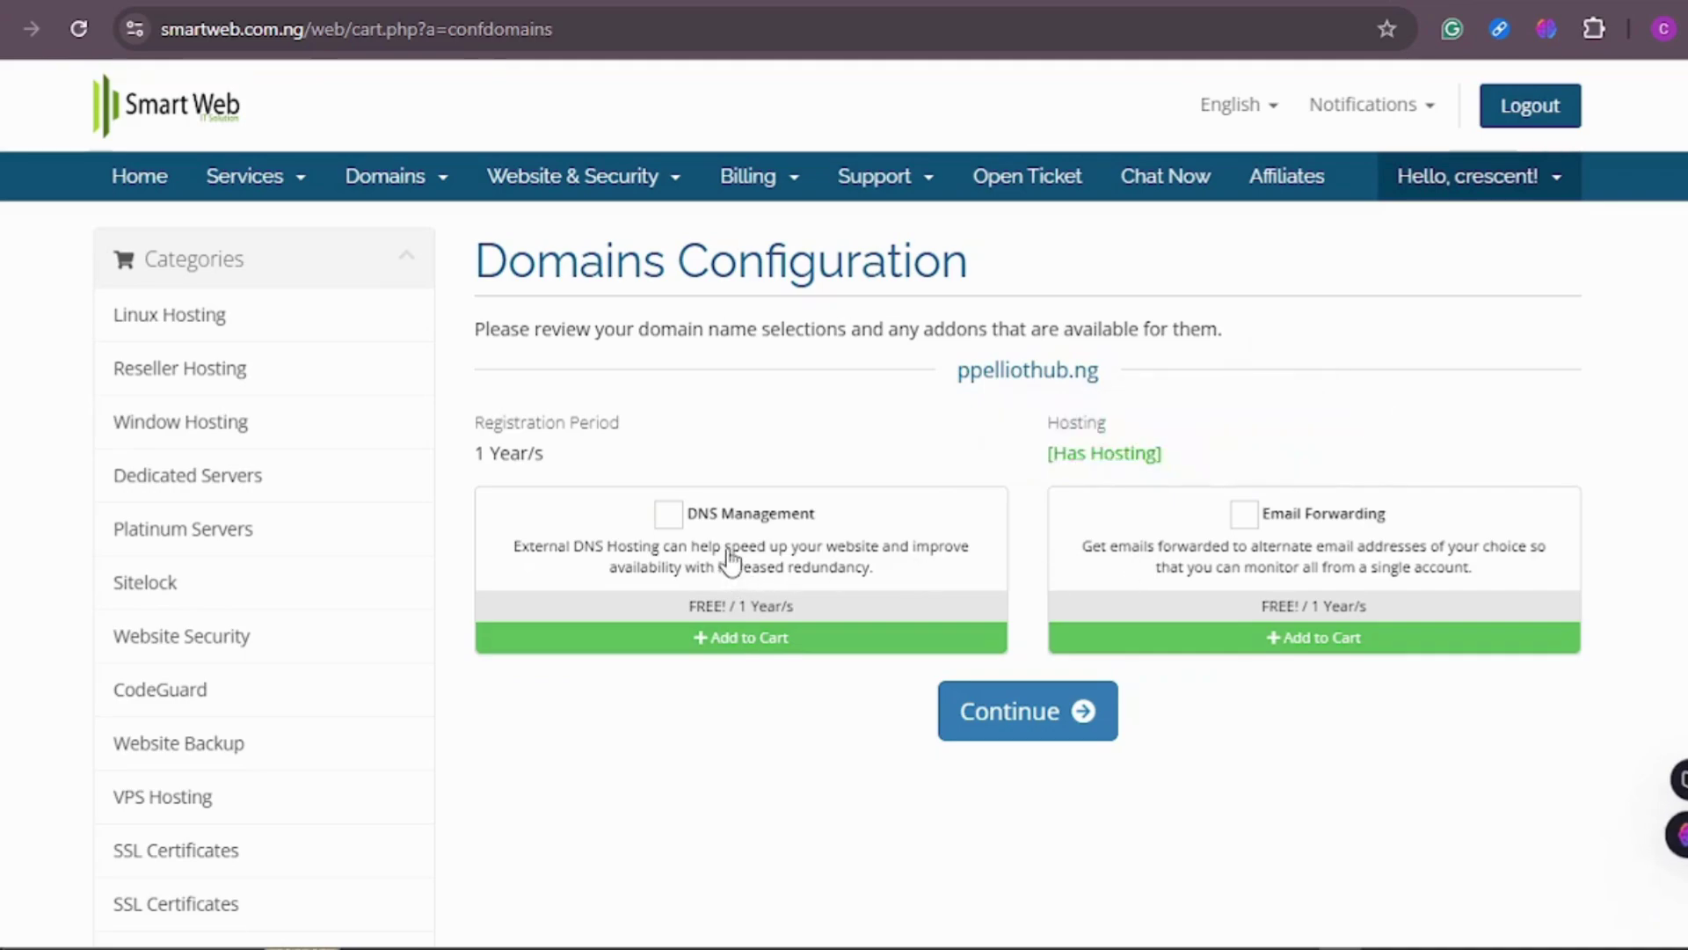
click(670, 515)
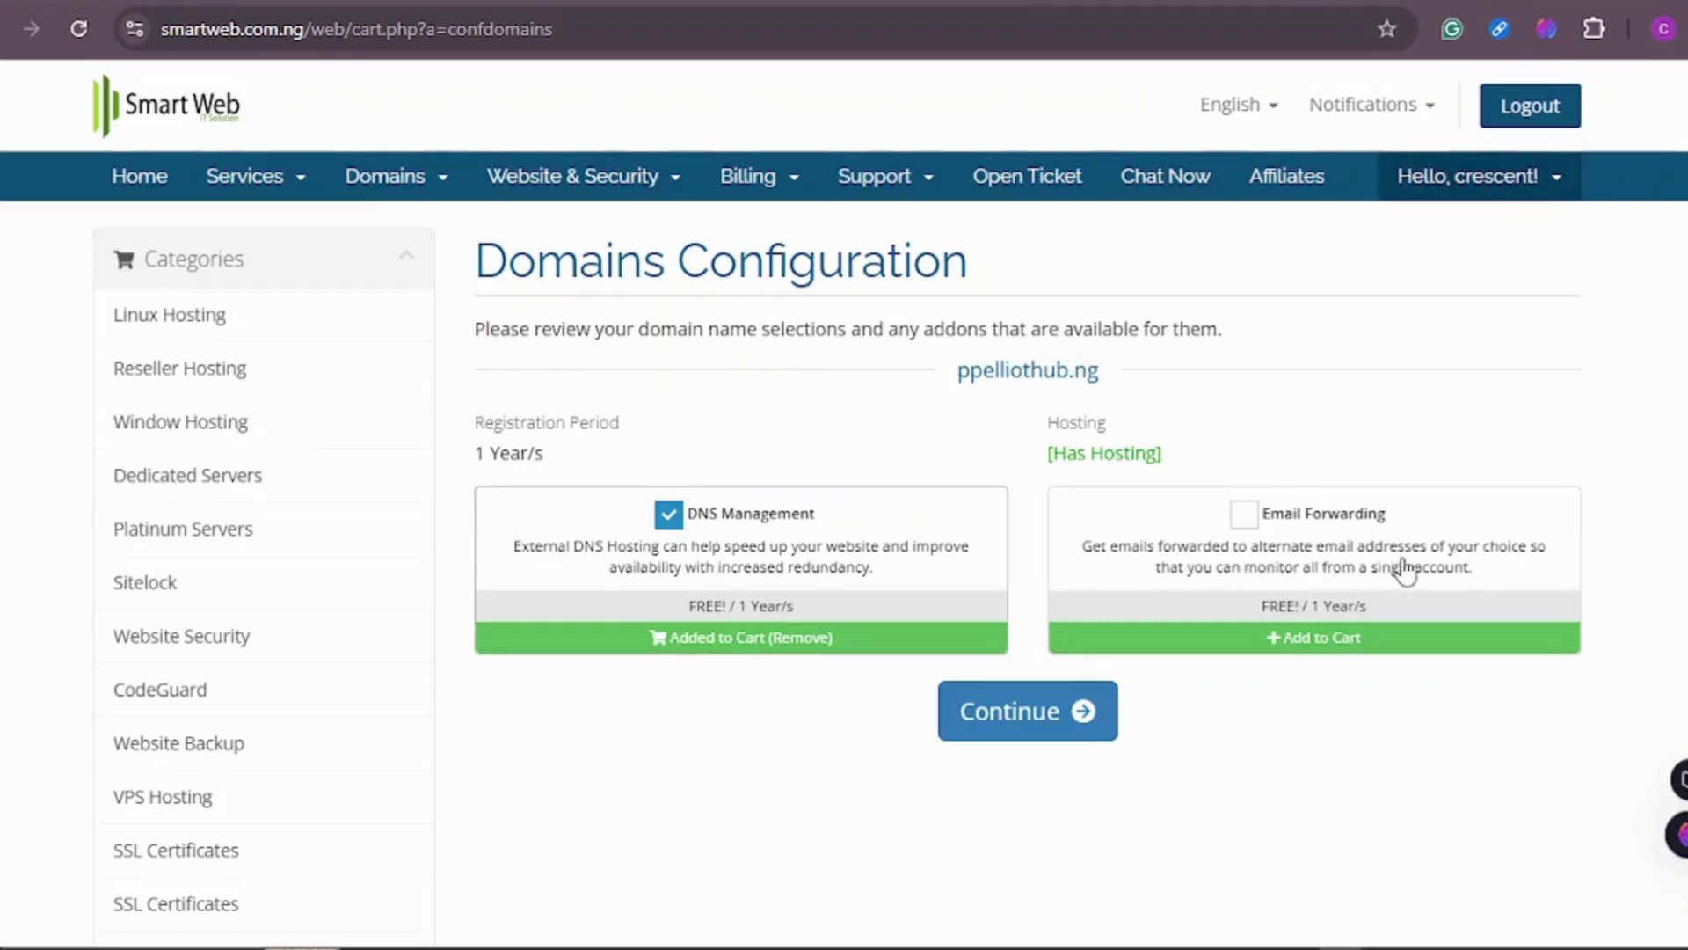
click(1242, 514)
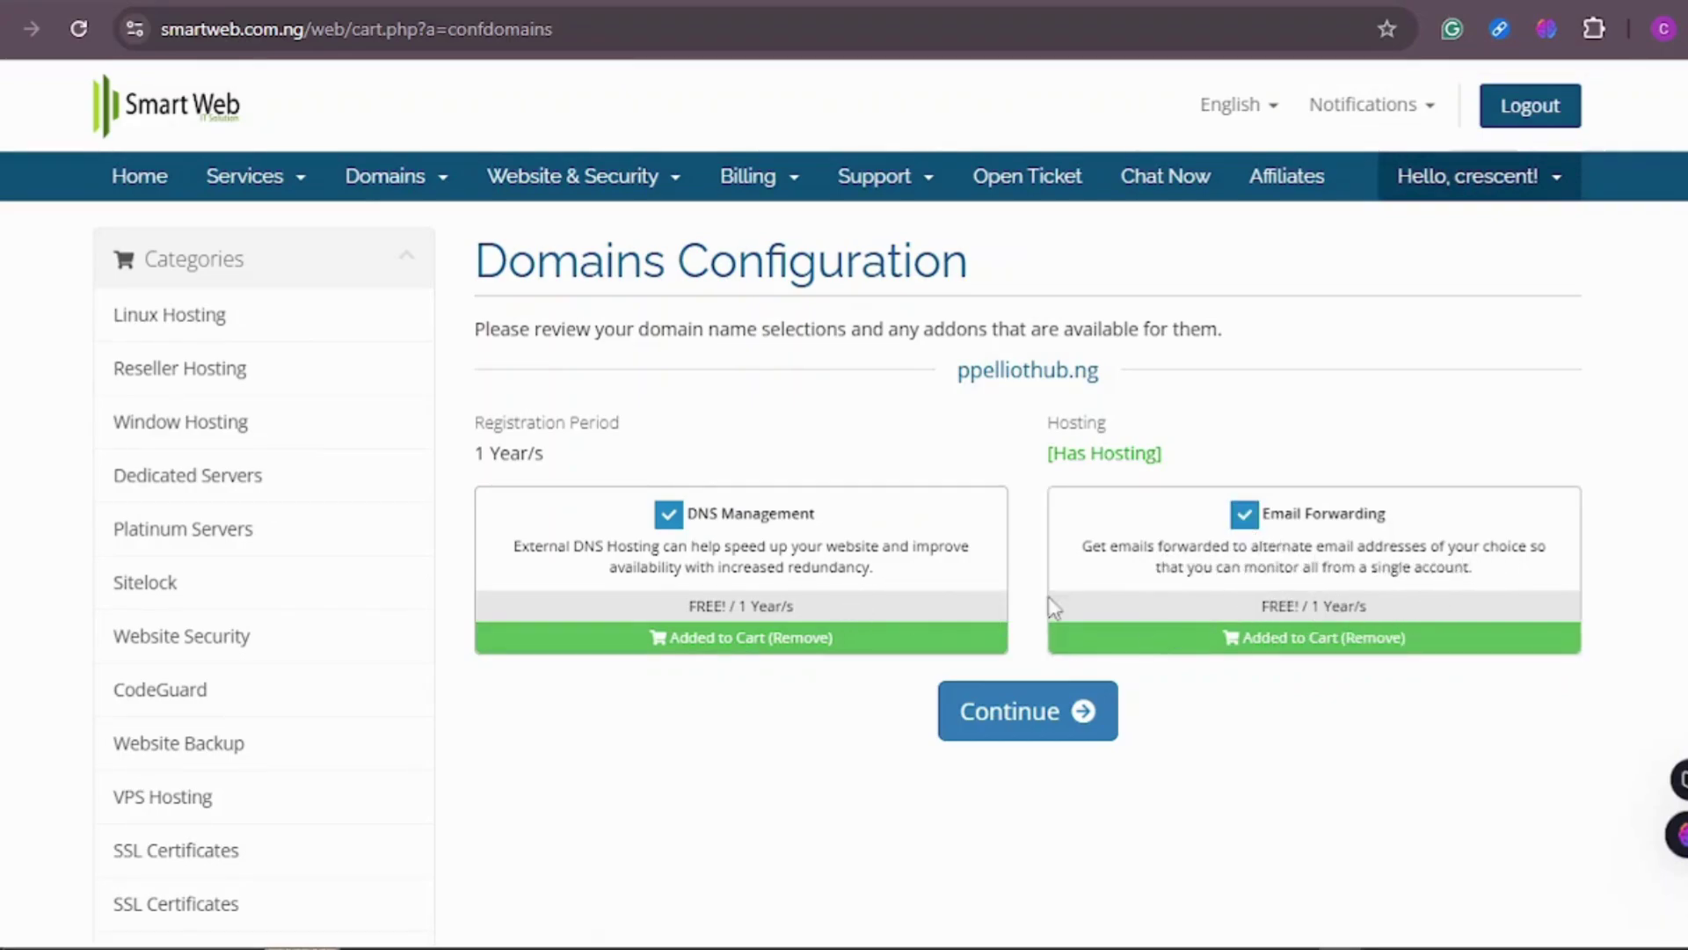
click(1044, 721)
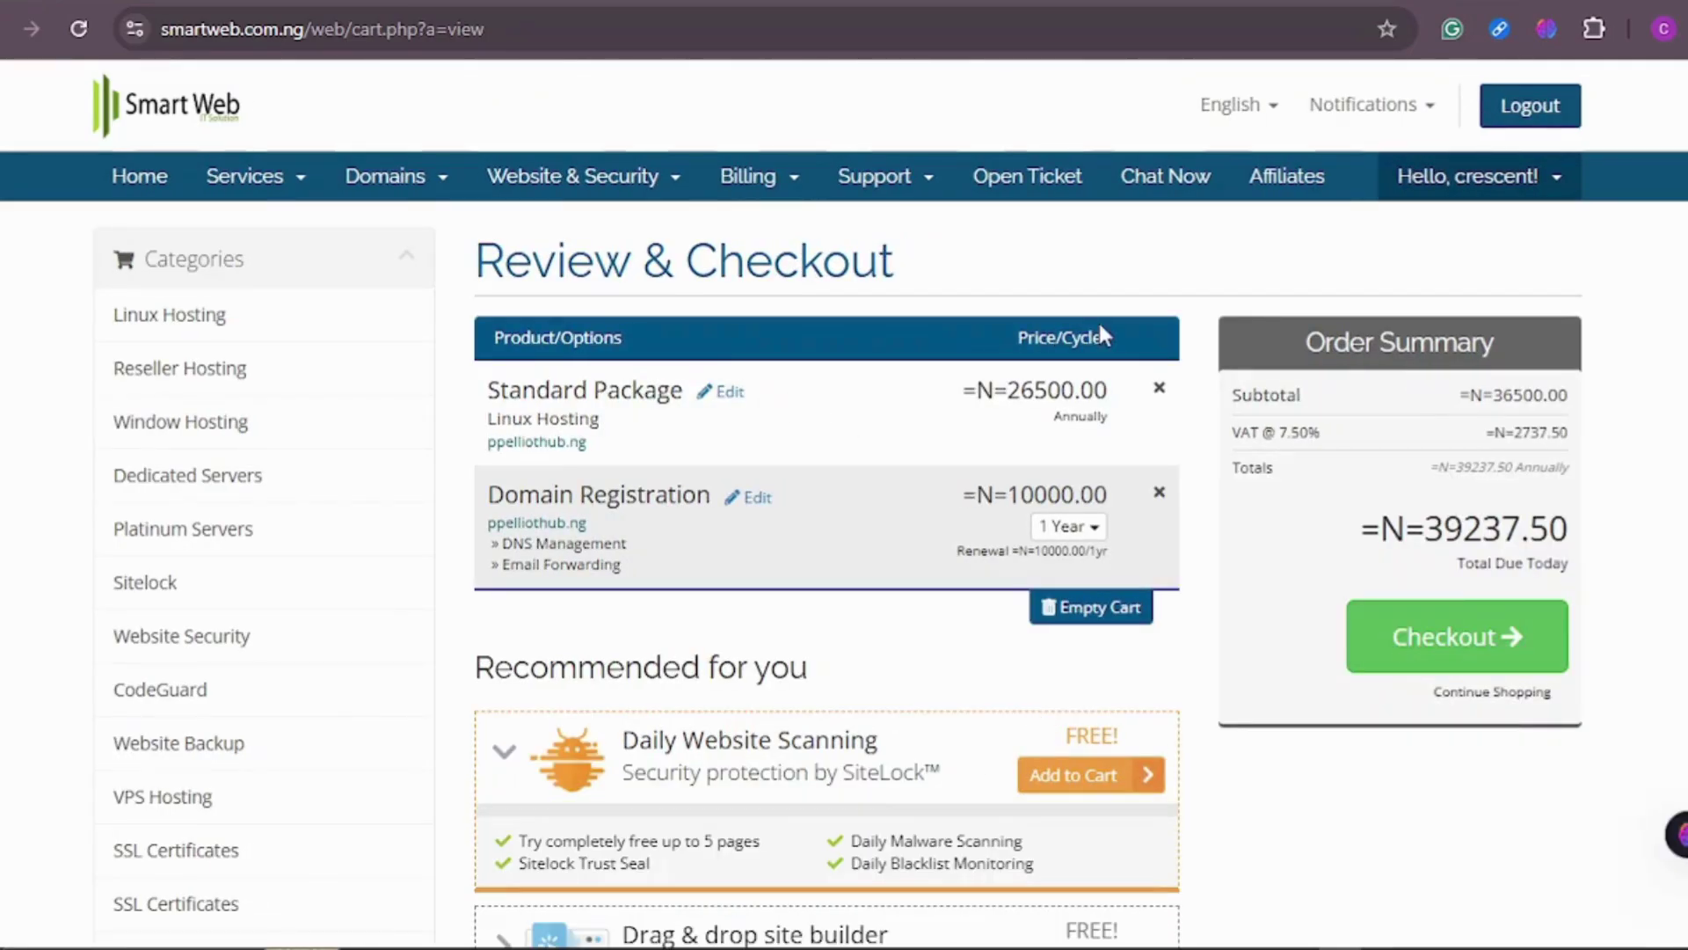
Check the ₦39,237.50 order summary and proceed to the Checkout form
scroll(1247, 297, down, 2)
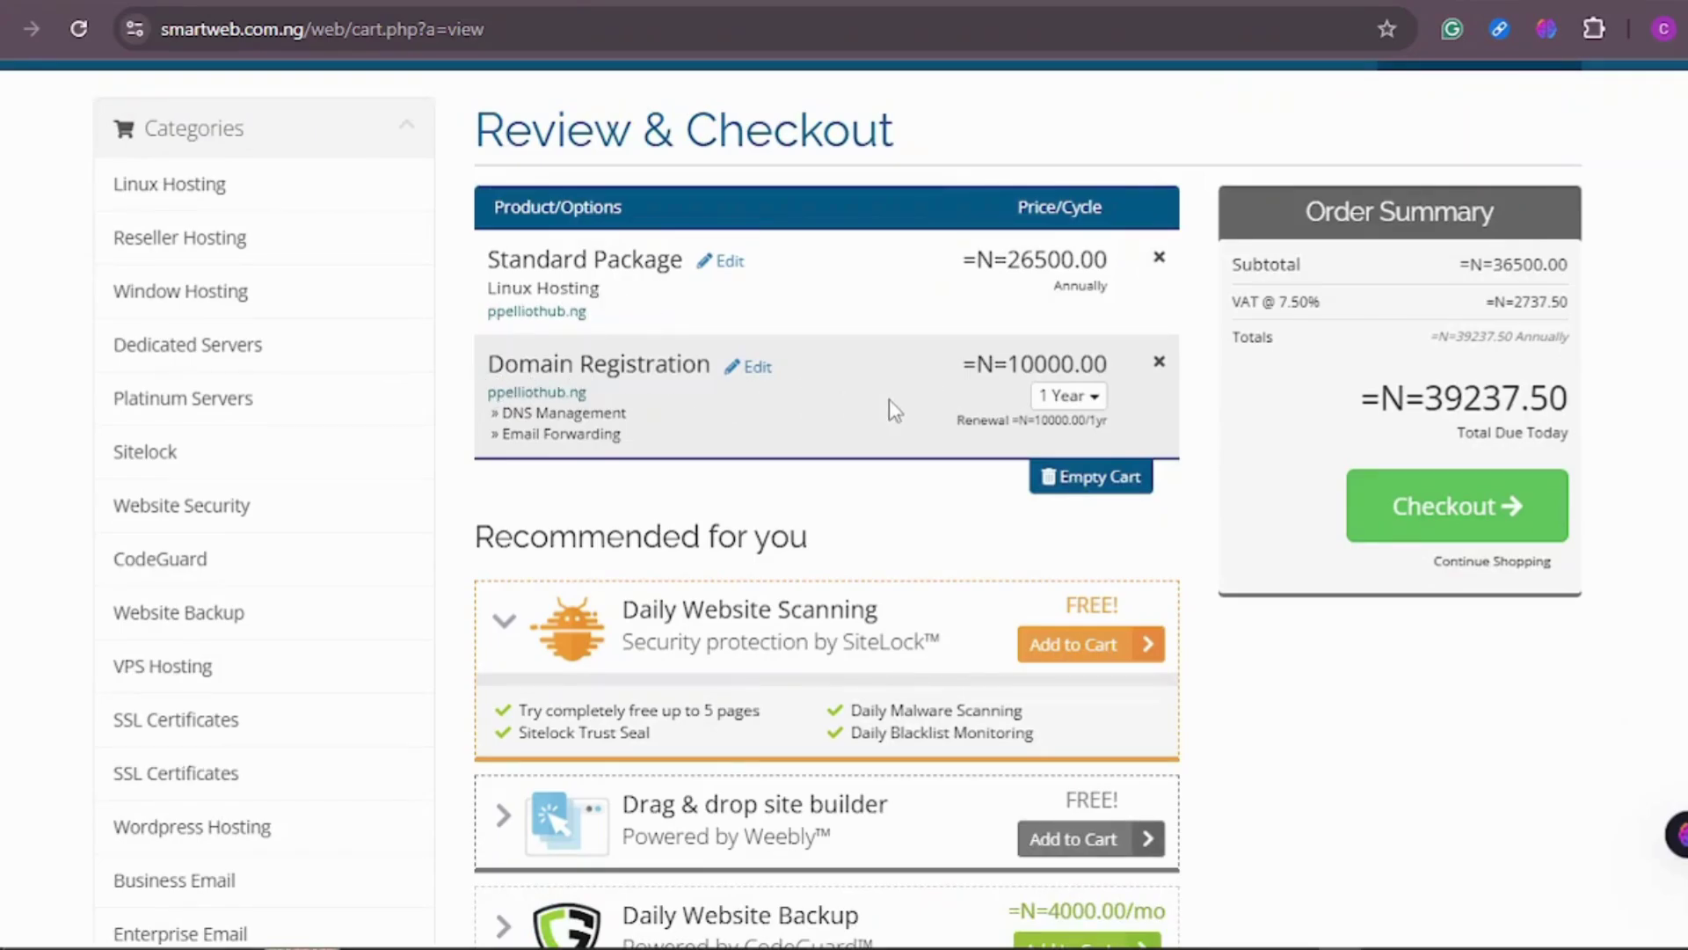
scroll(894, 409, down, 4)
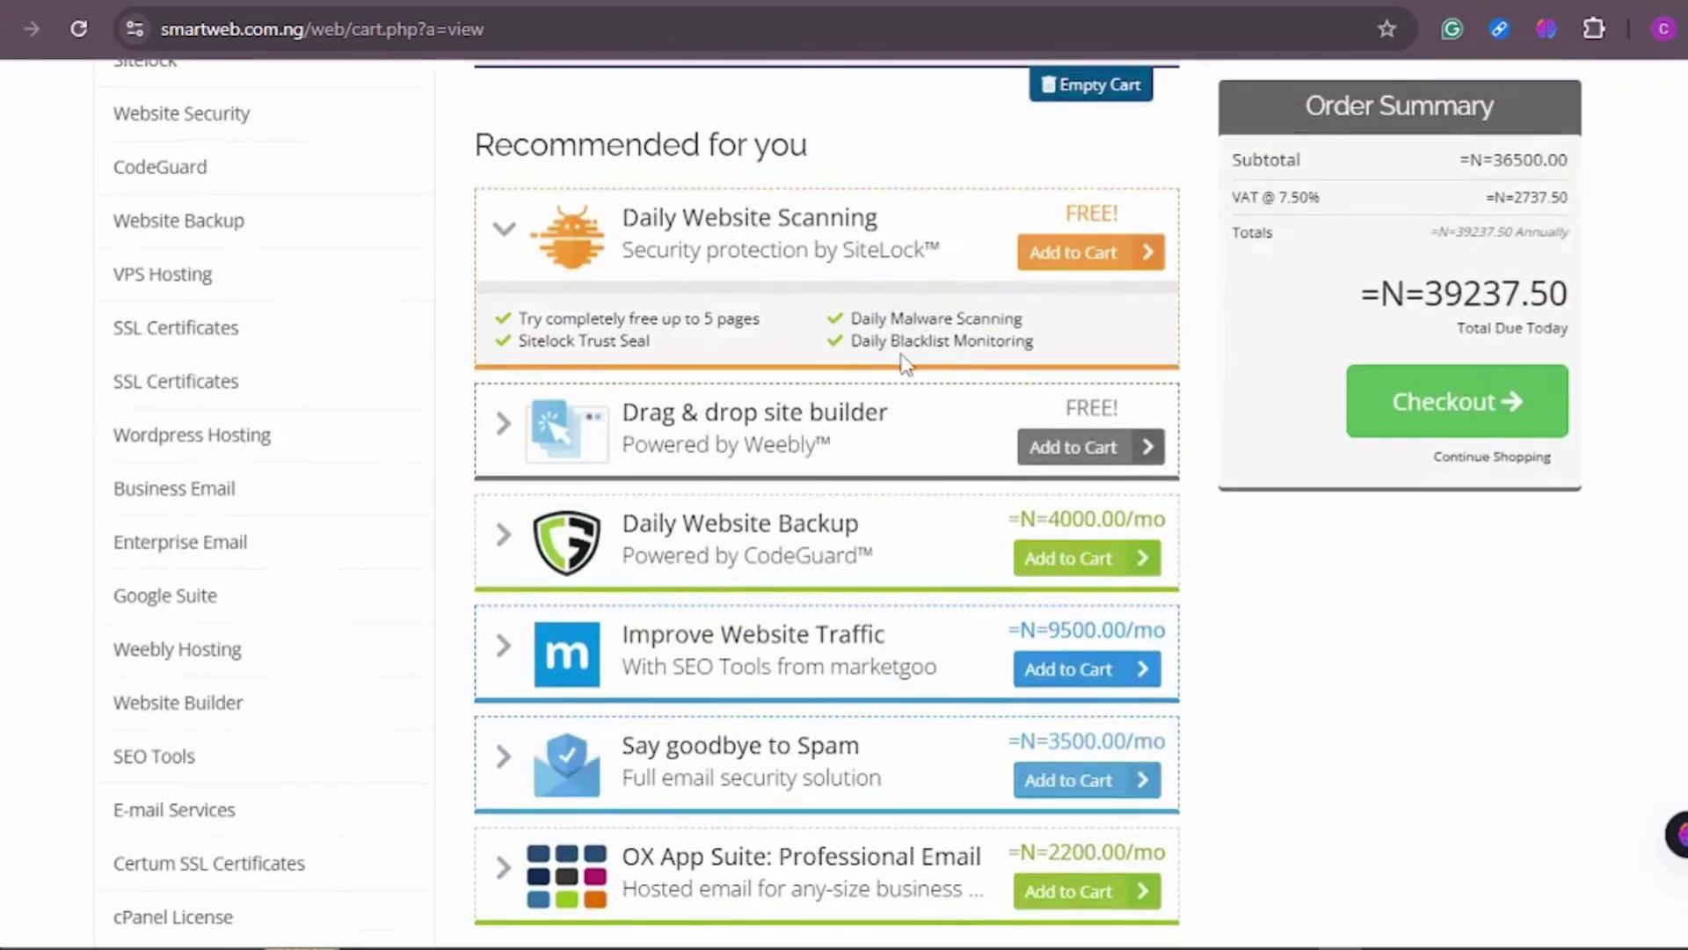
scroll(906, 362, down, 1)
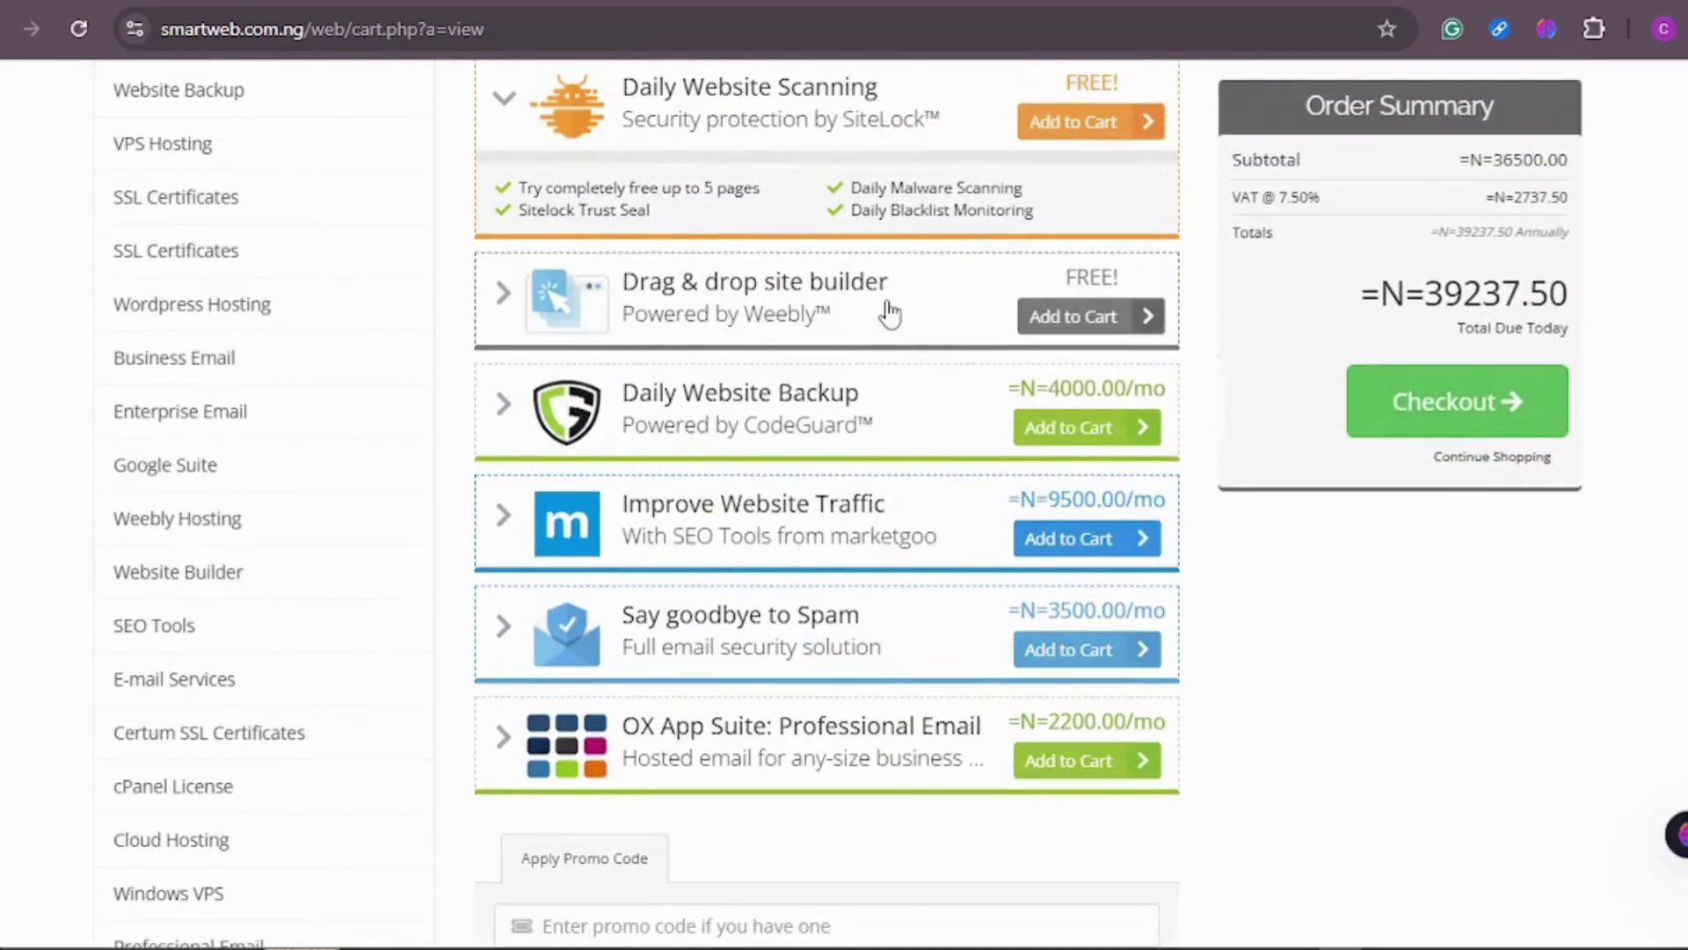
scroll(879, 349, down, 5)
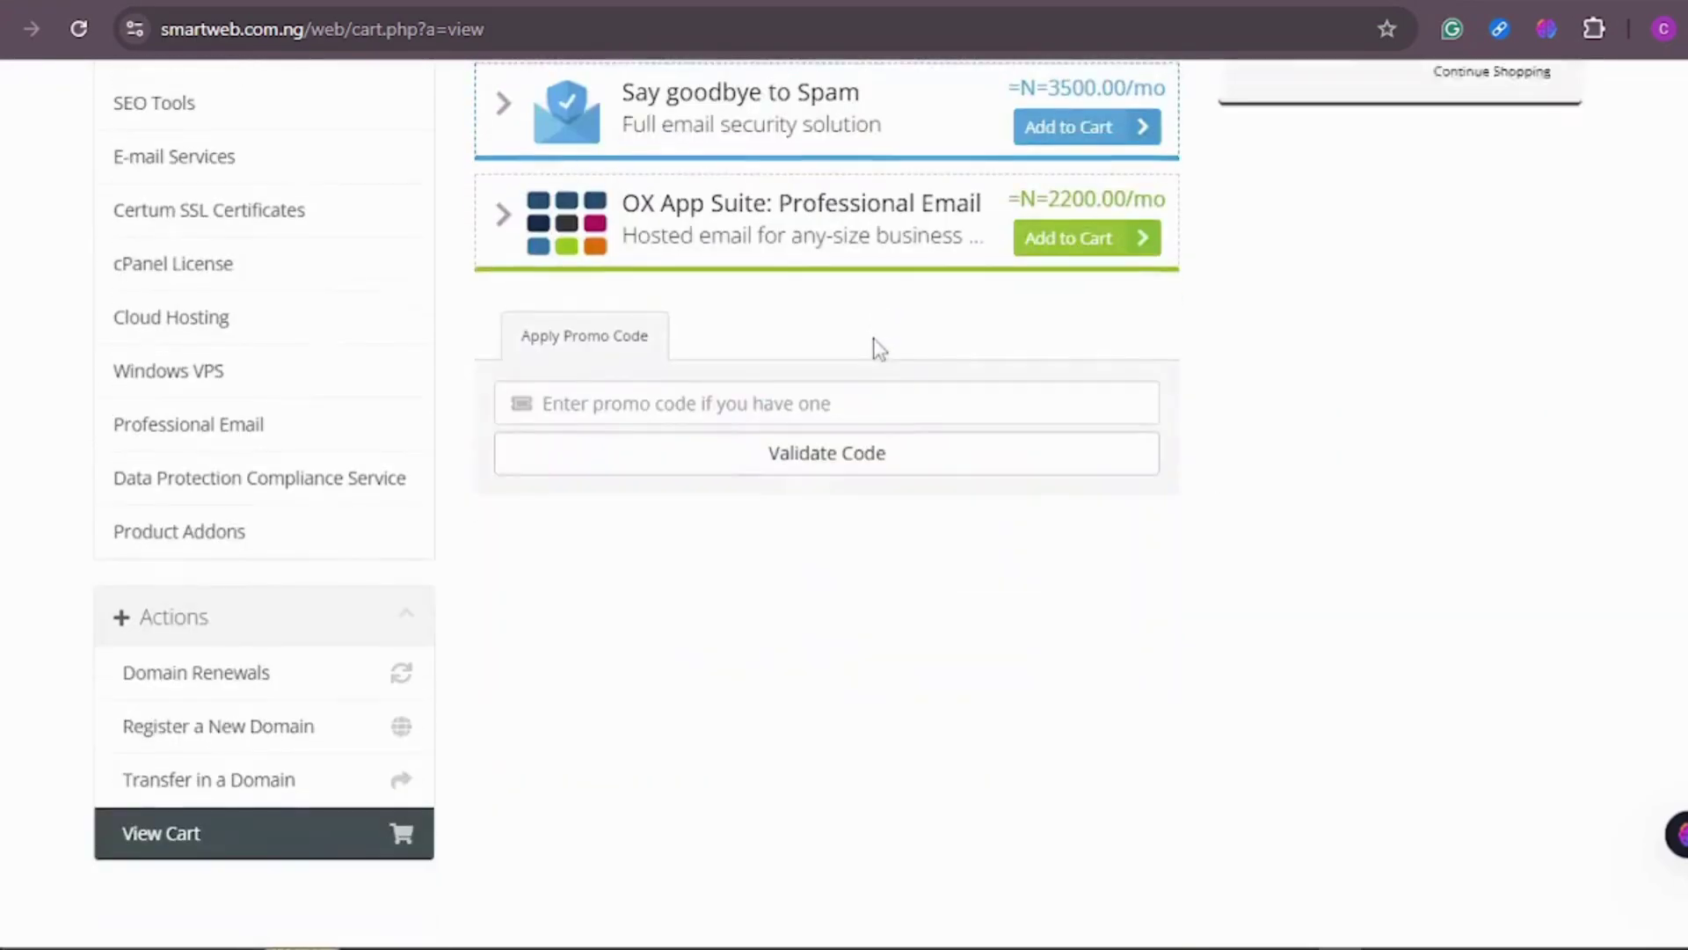
scroll(879, 349, up, 9)
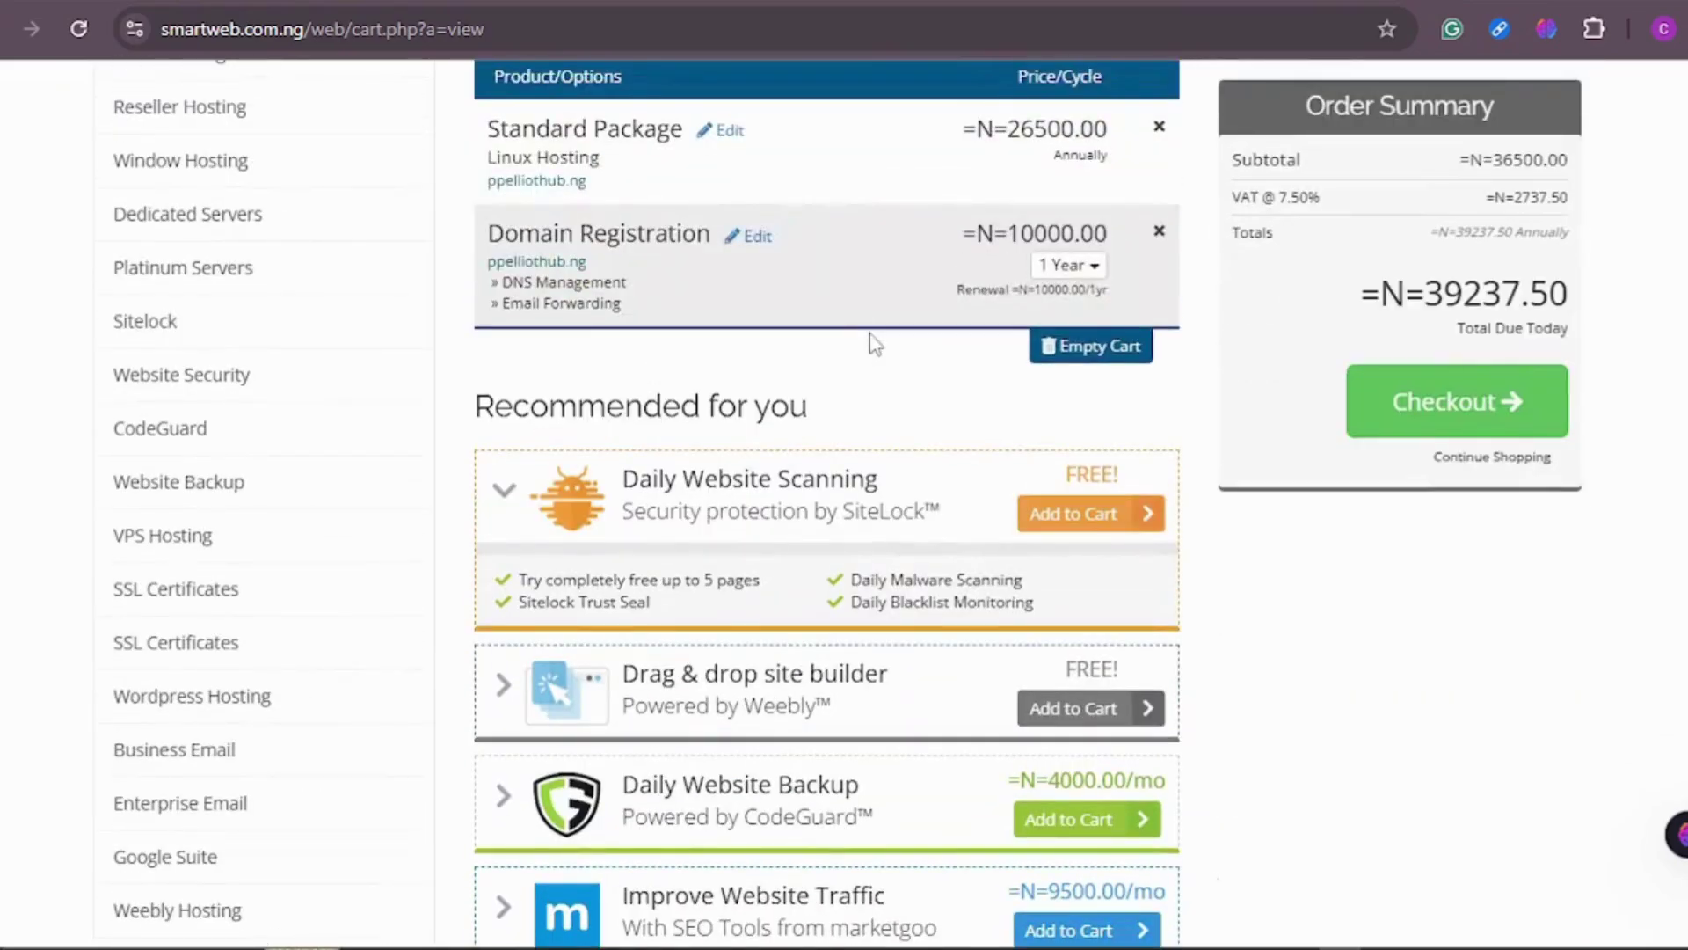
scroll(873, 343, down, 1)
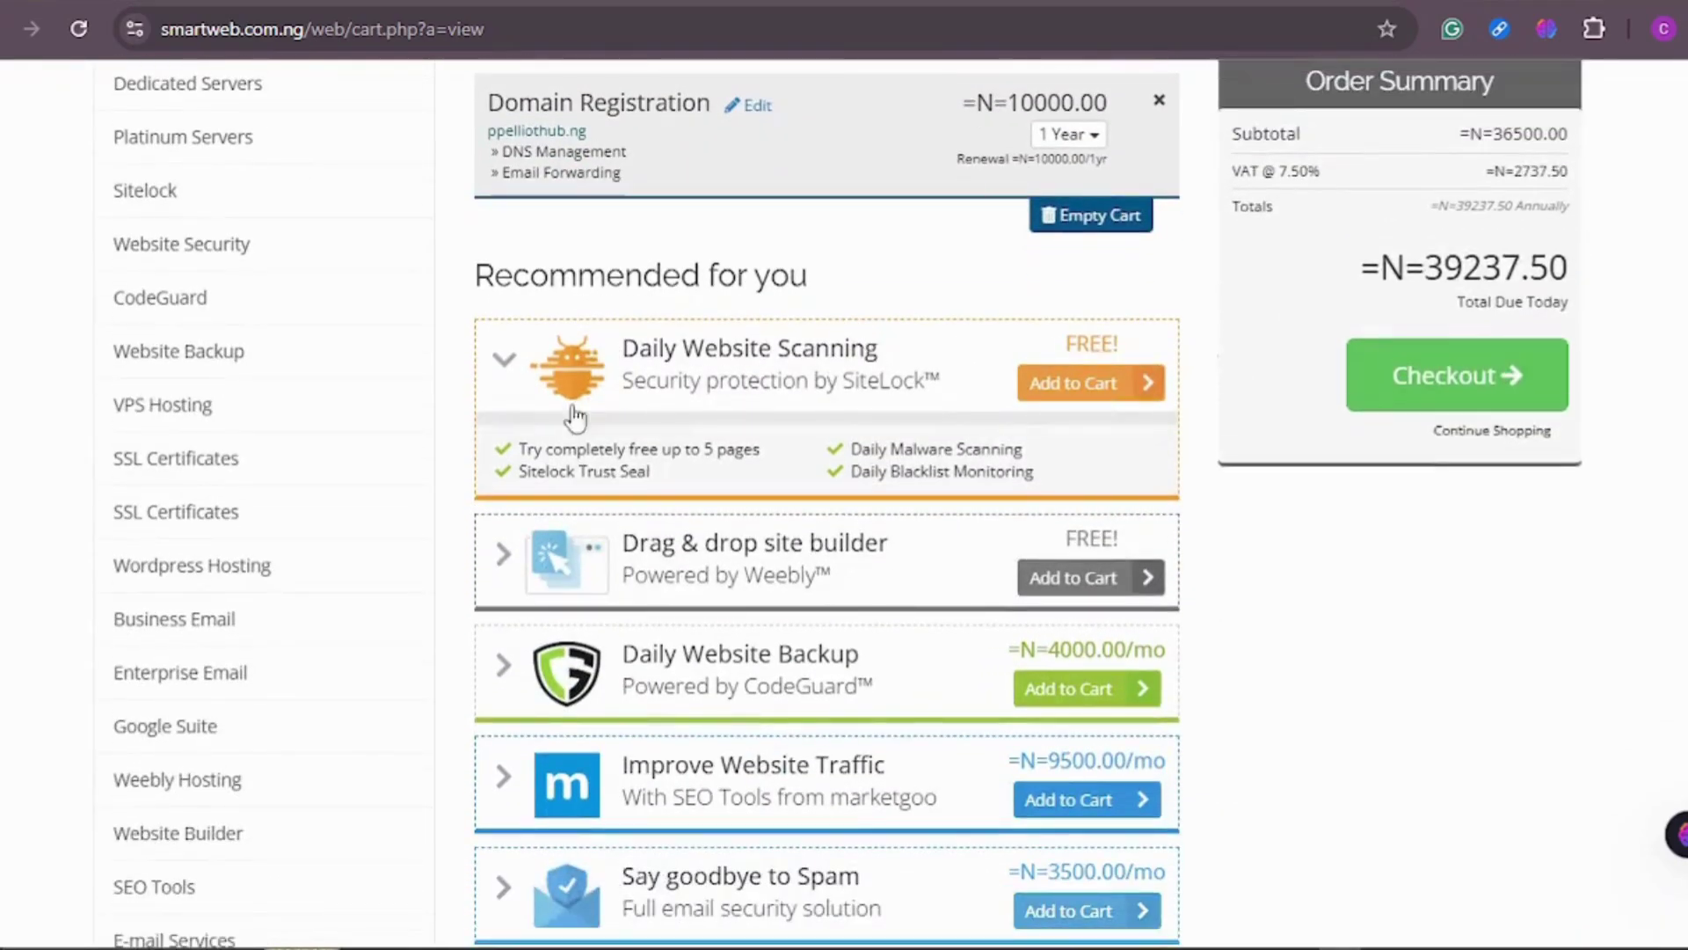
scroll(796, 431, up, 3)
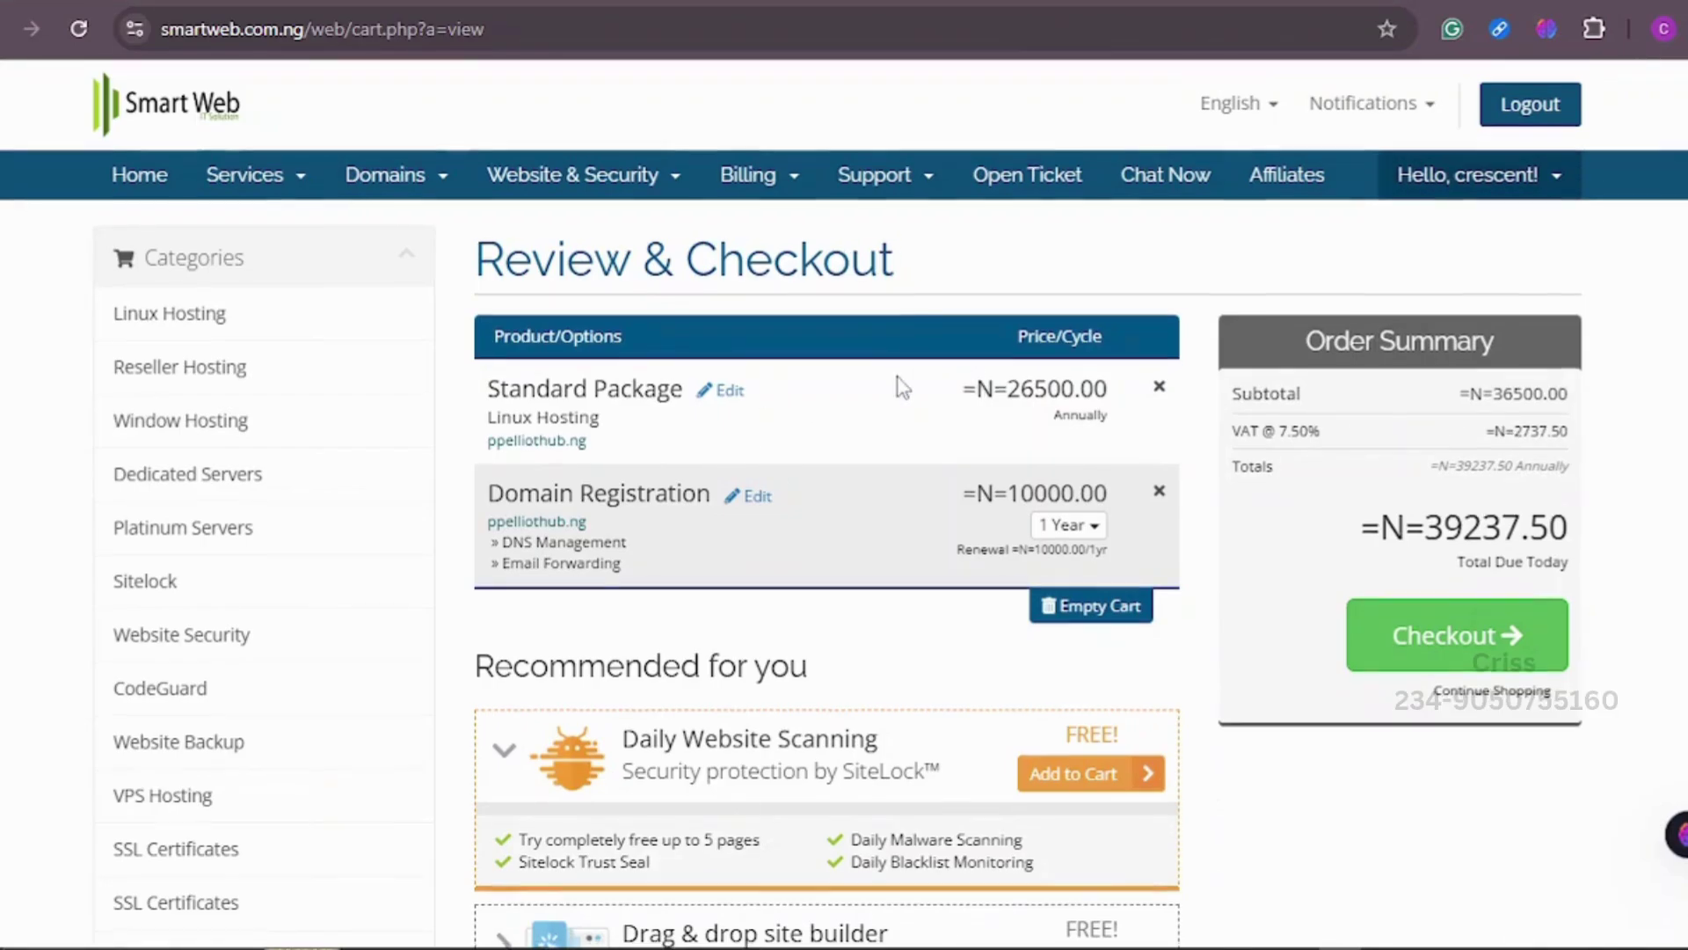
scroll(902, 384, down, 4)
scroll(904, 385, up, 4)
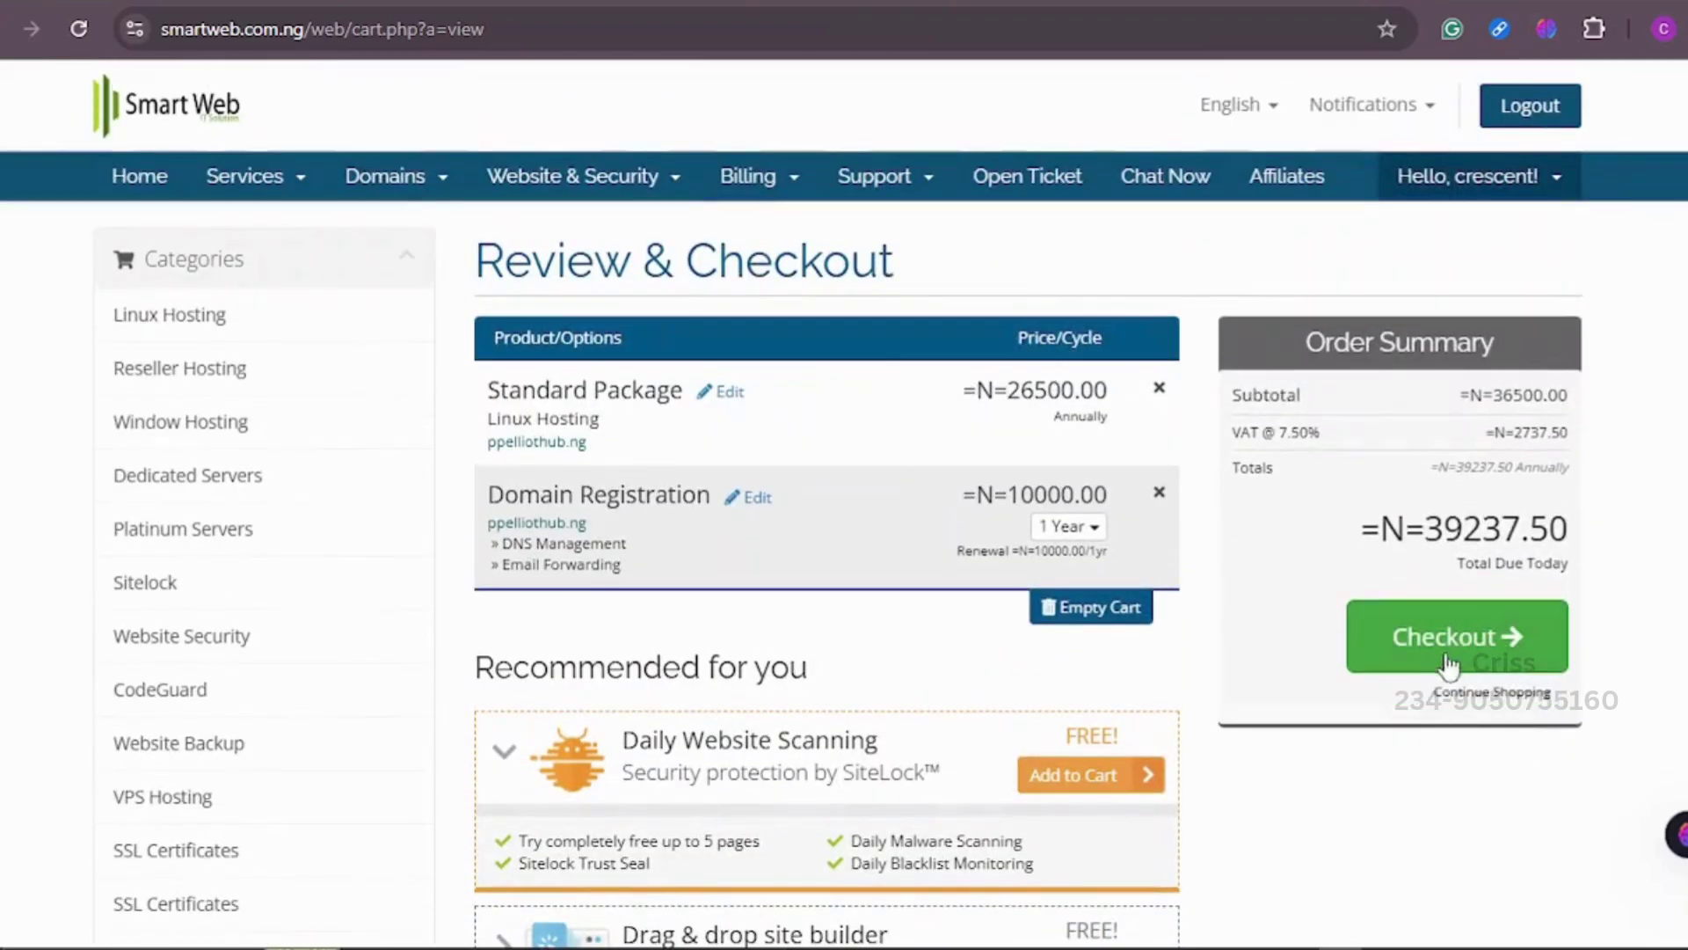
click(1460, 646)
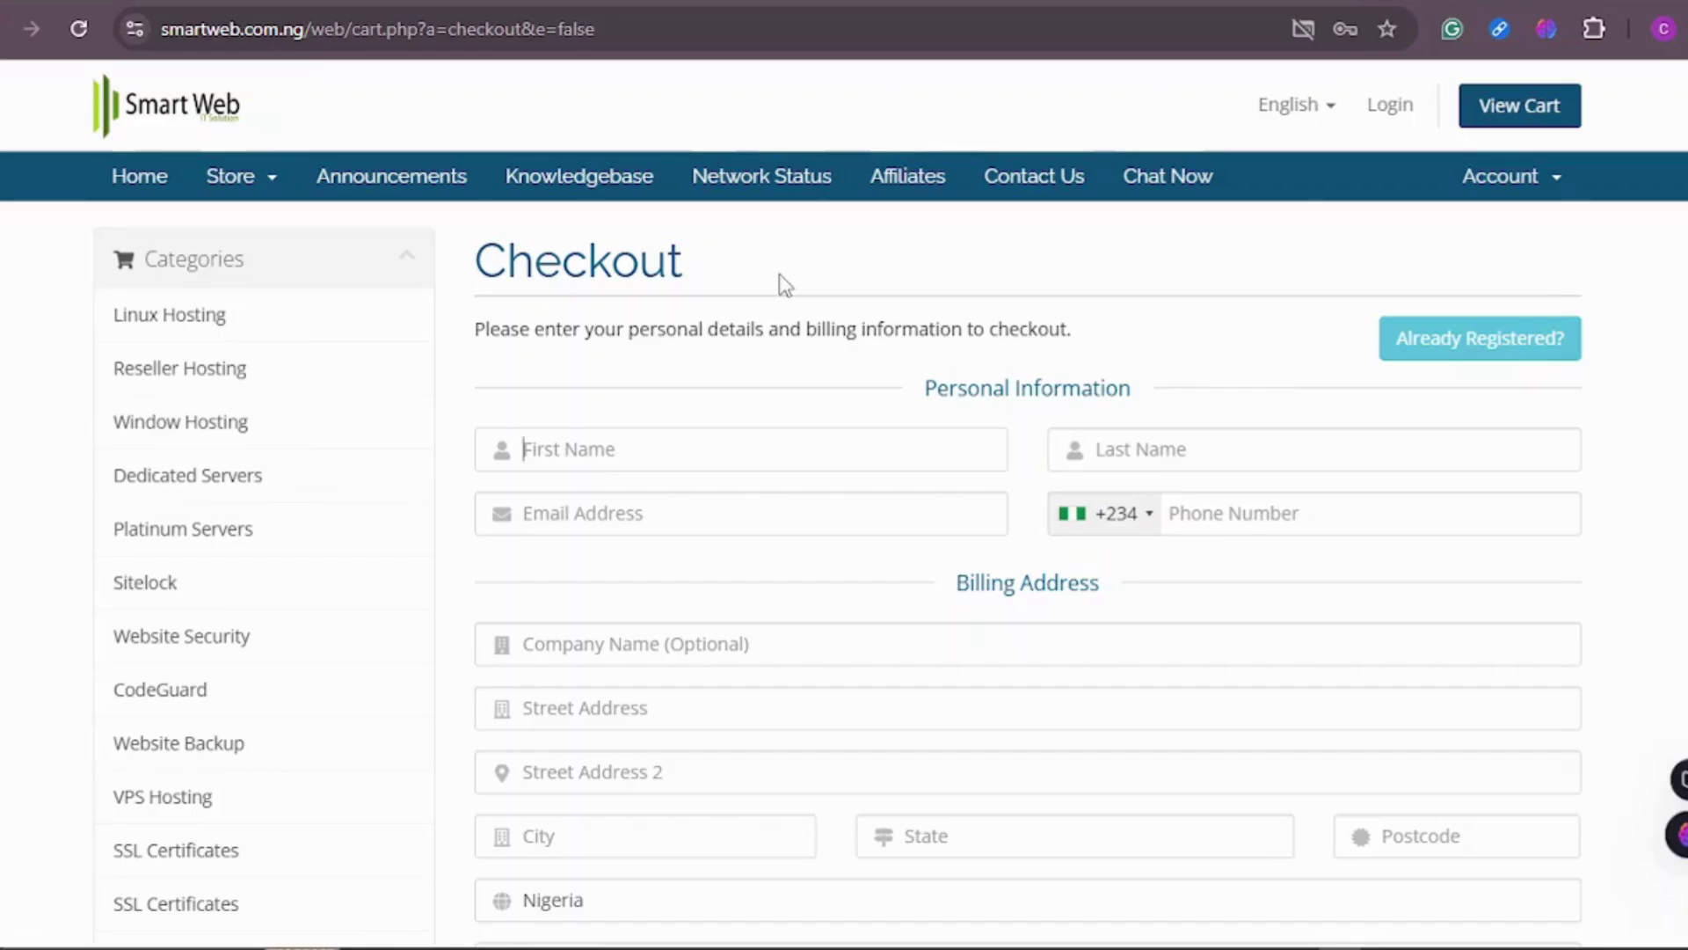
Review the checkout form's billing details and verify the billing postcode with a web search
scroll(806, 268, down, 4)
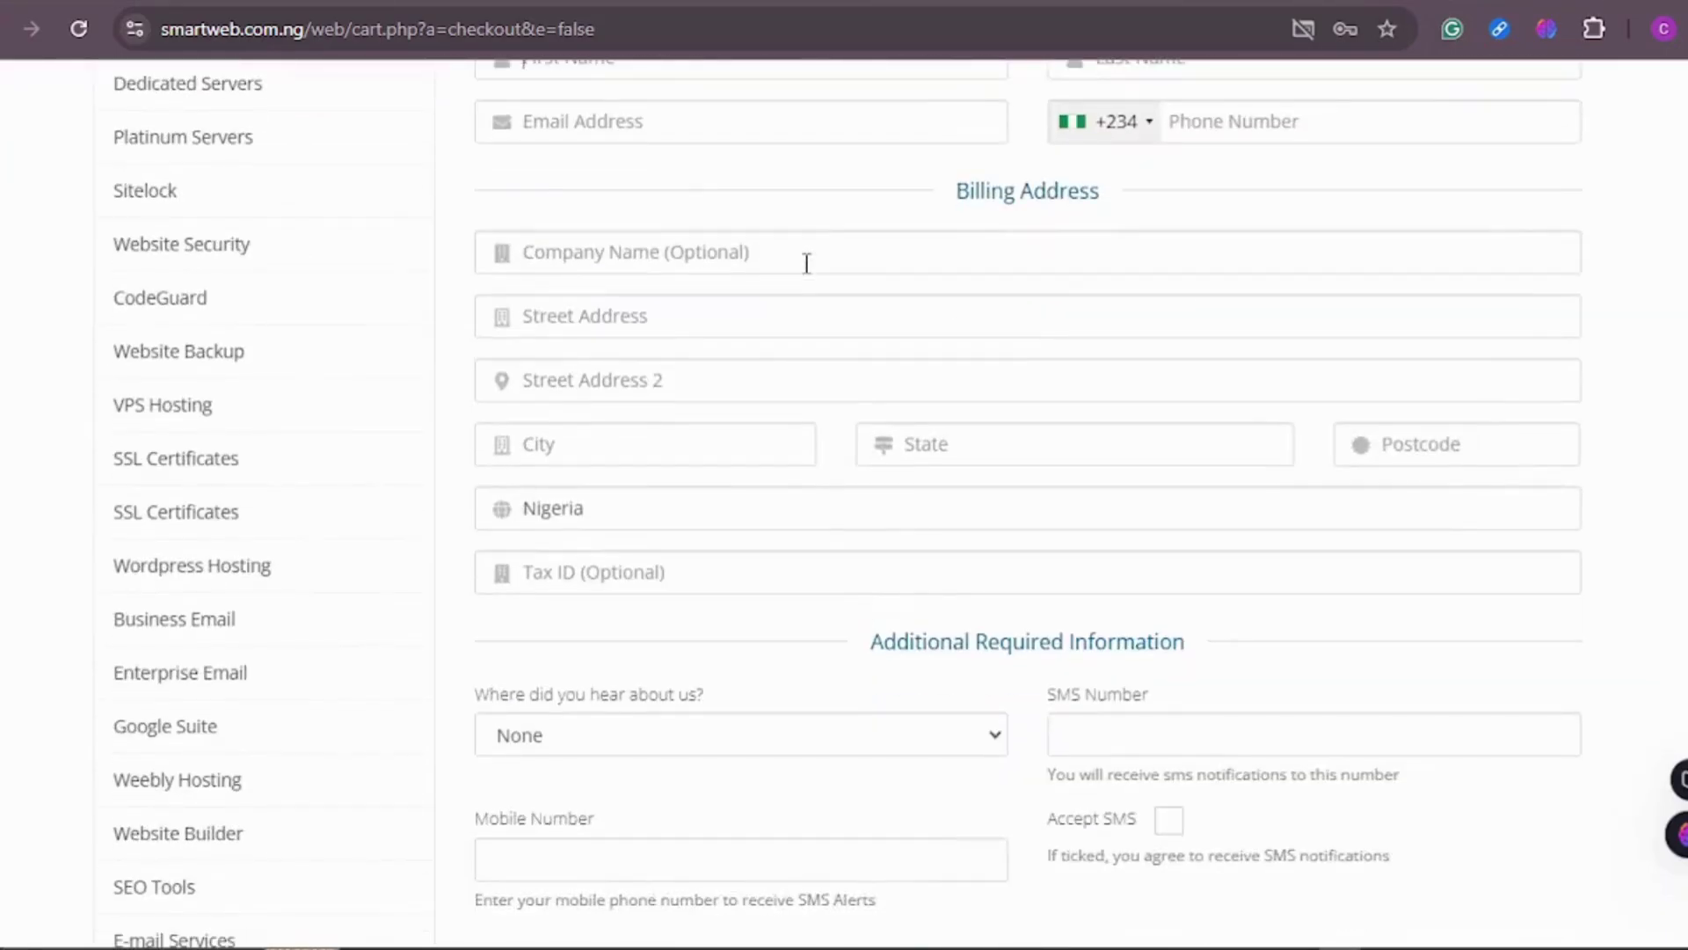
scroll(805, 264, down, 3)
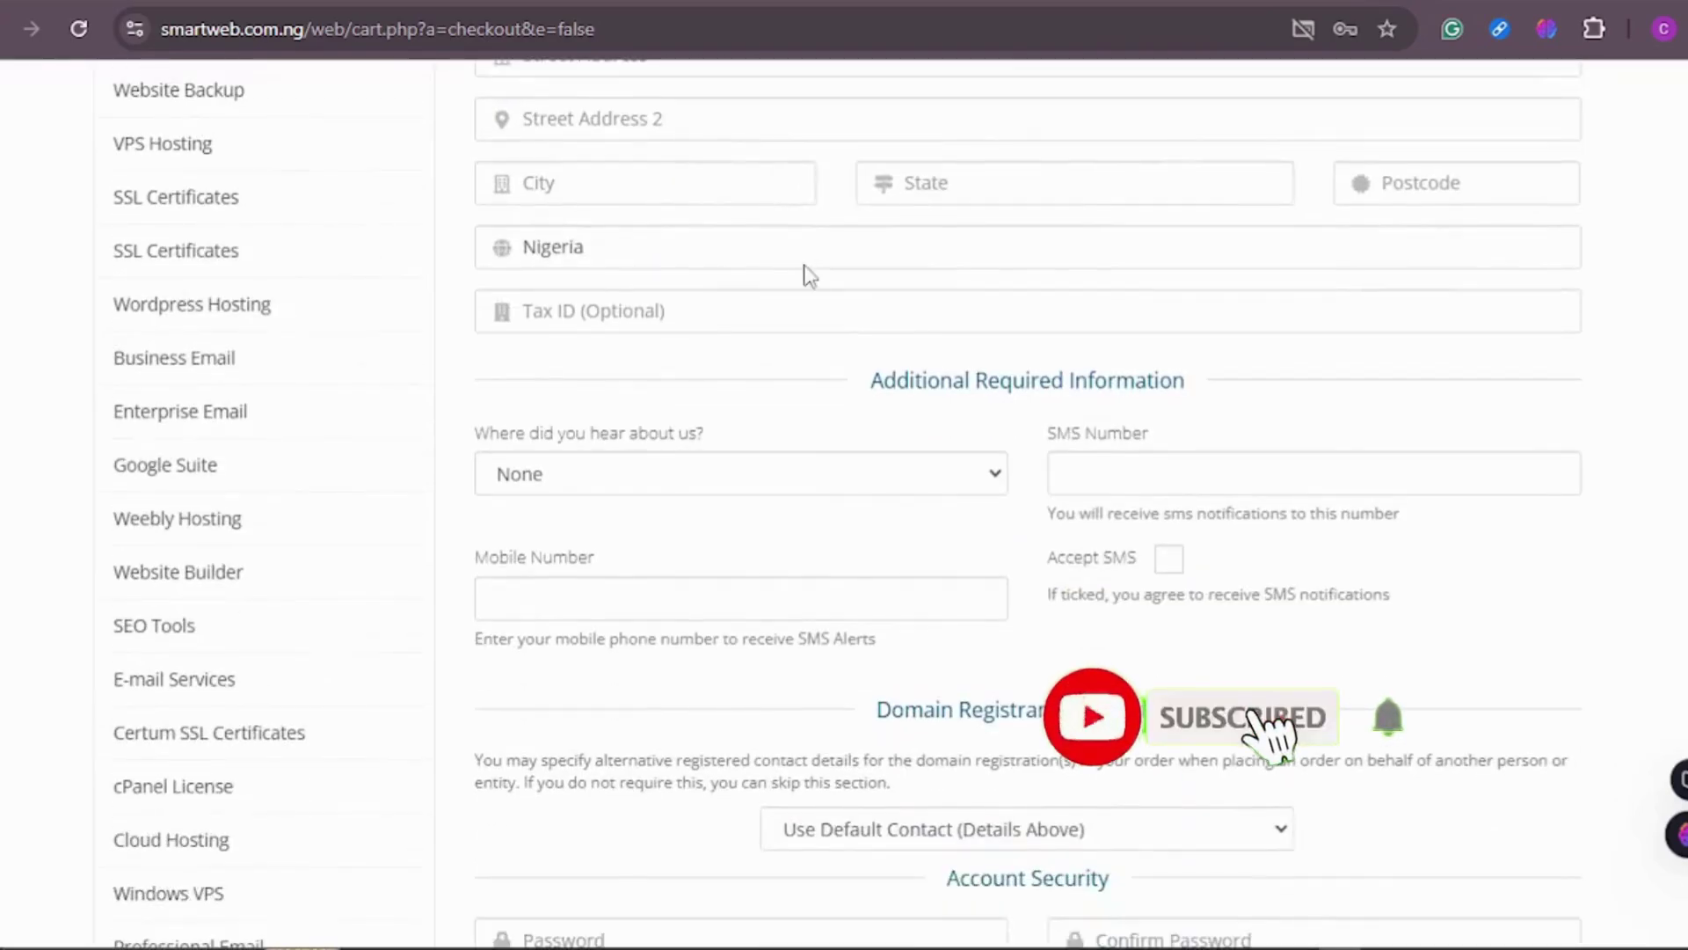
scroll(805, 263, up, 4)
scroll(809, 280, up, 3)
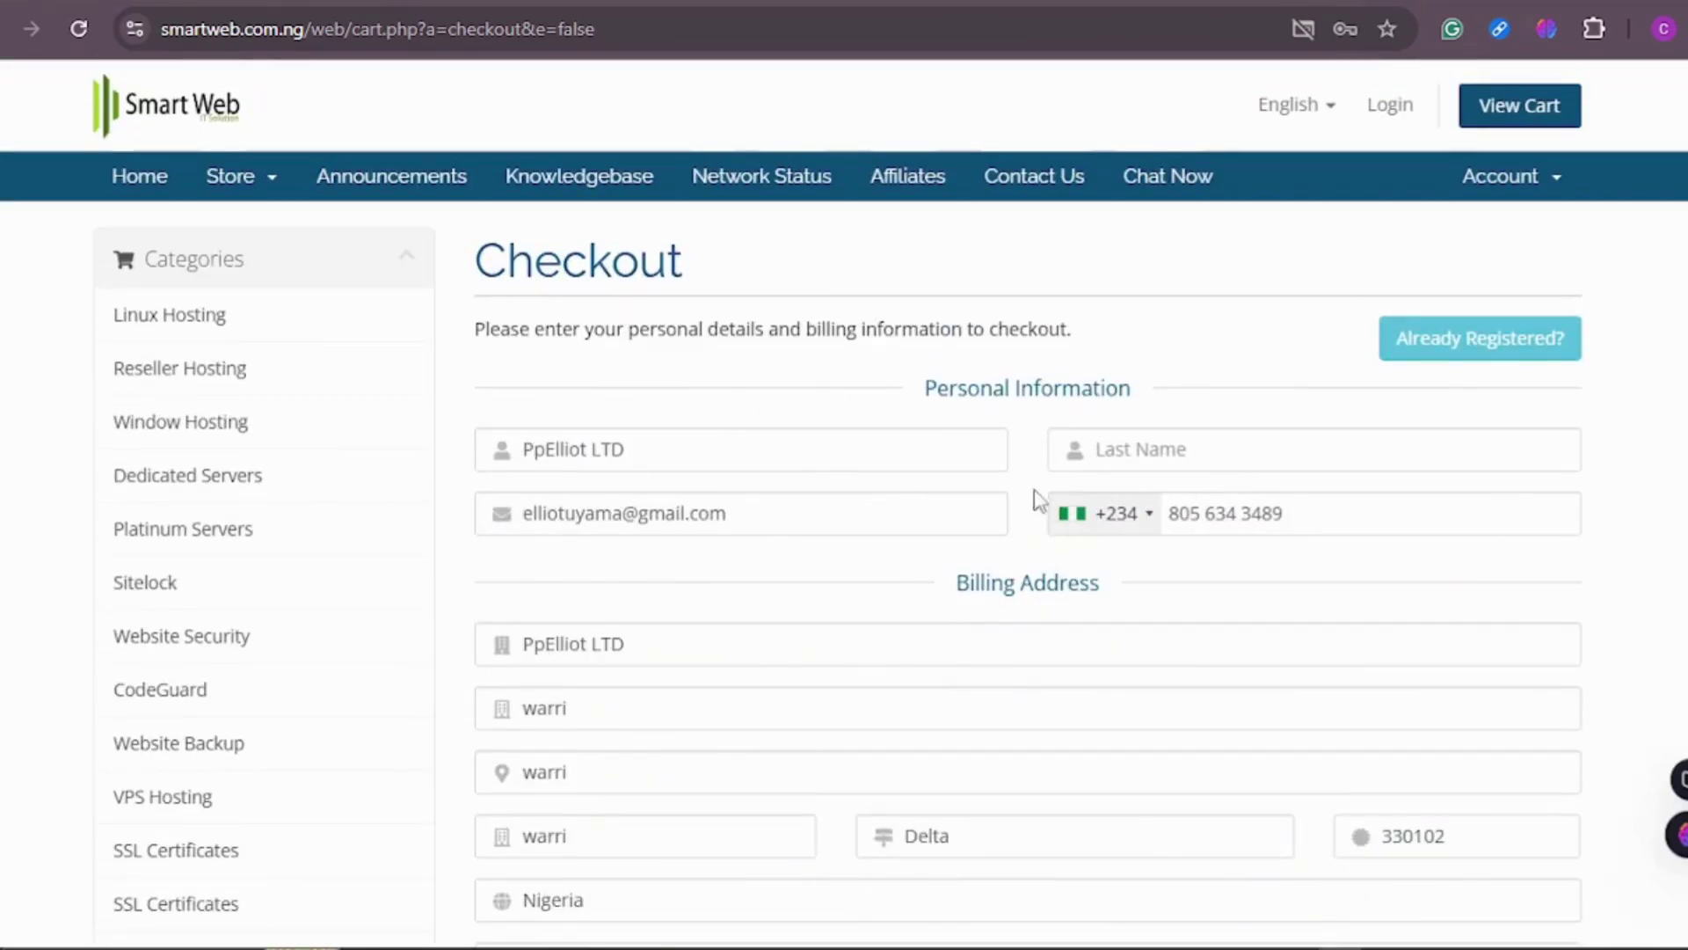
scroll(967, 466, down, 3)
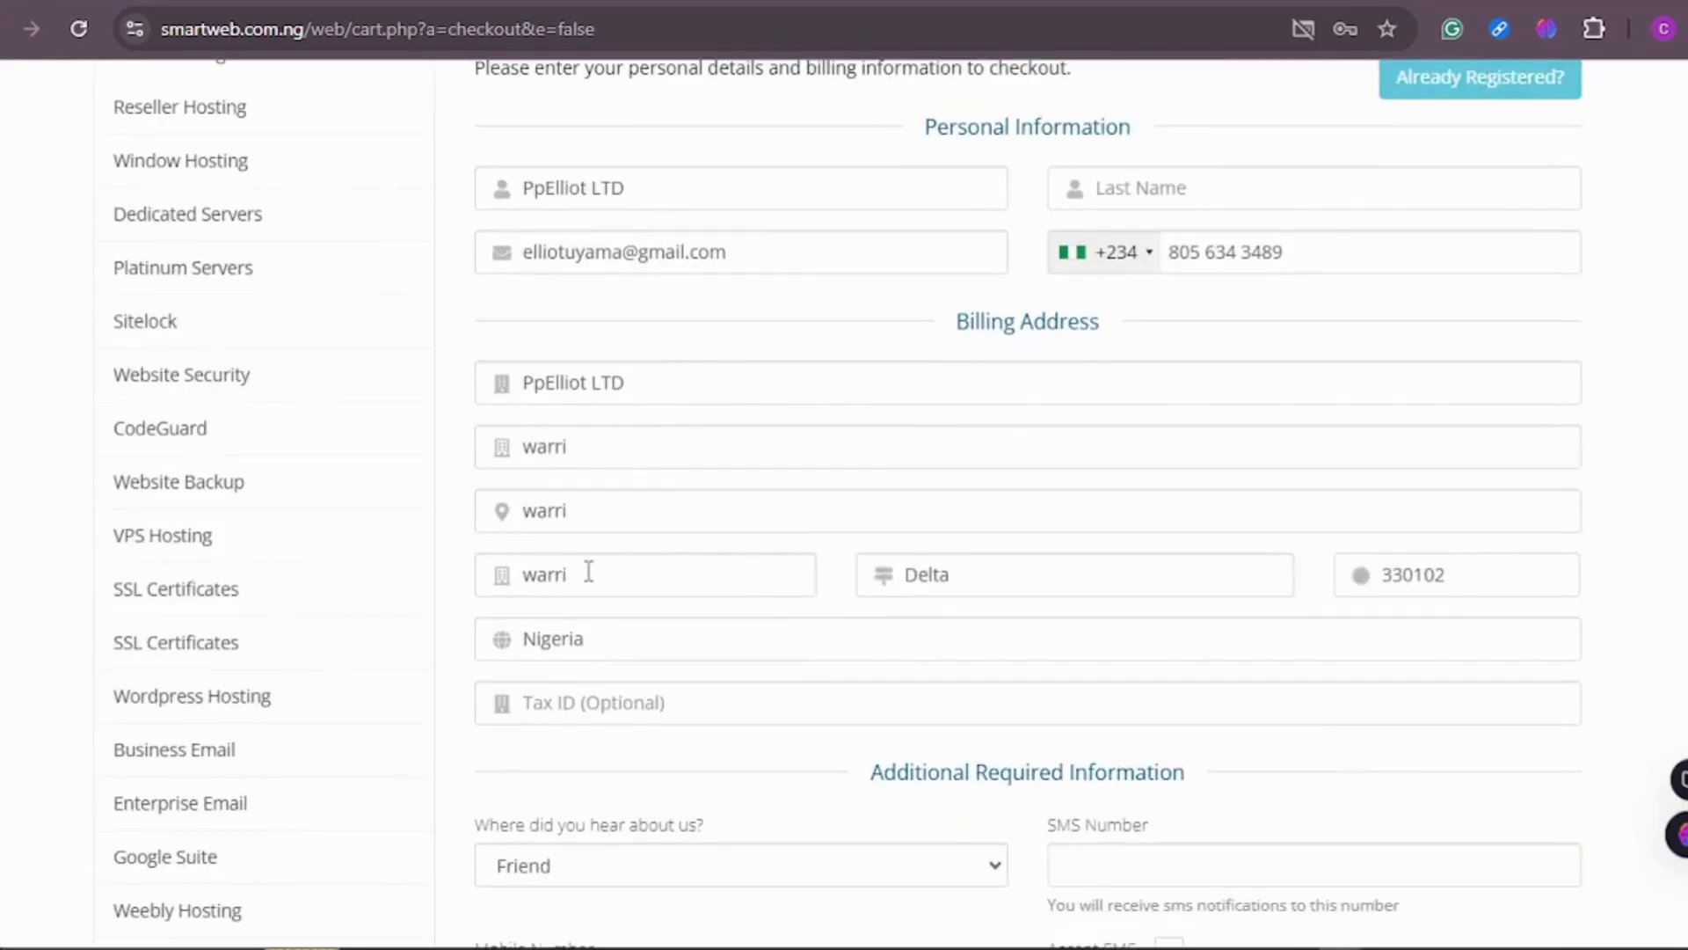
scroll(587, 573, down, 2)
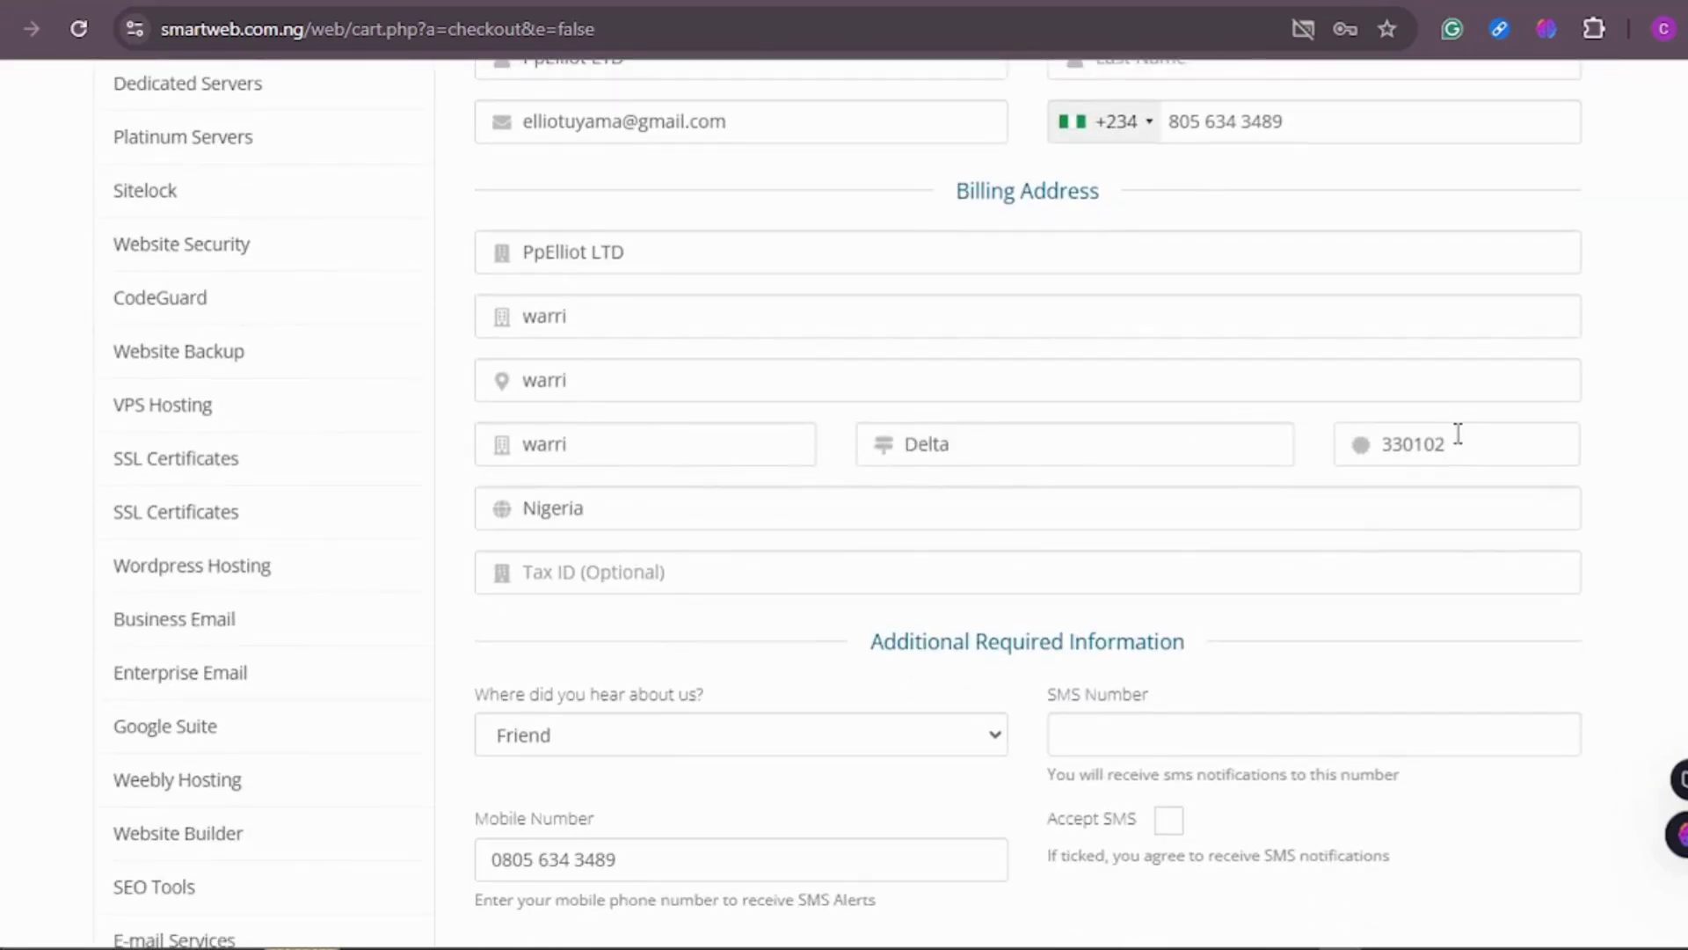
double_click(1394, 444)
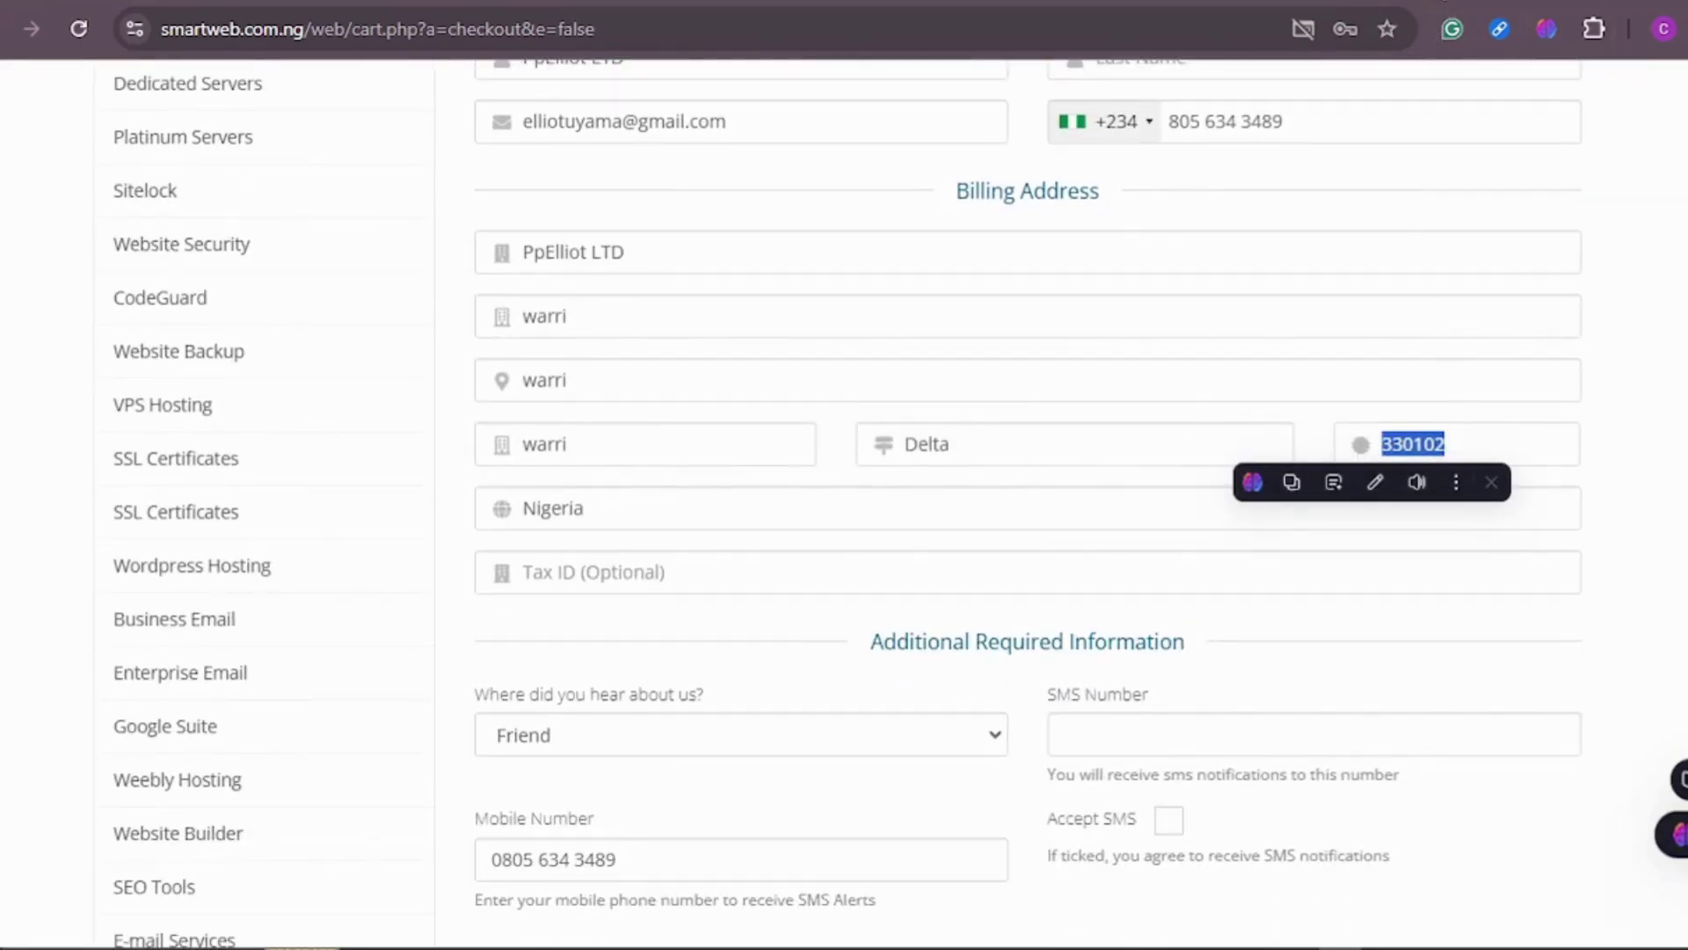
click(1398, 7)
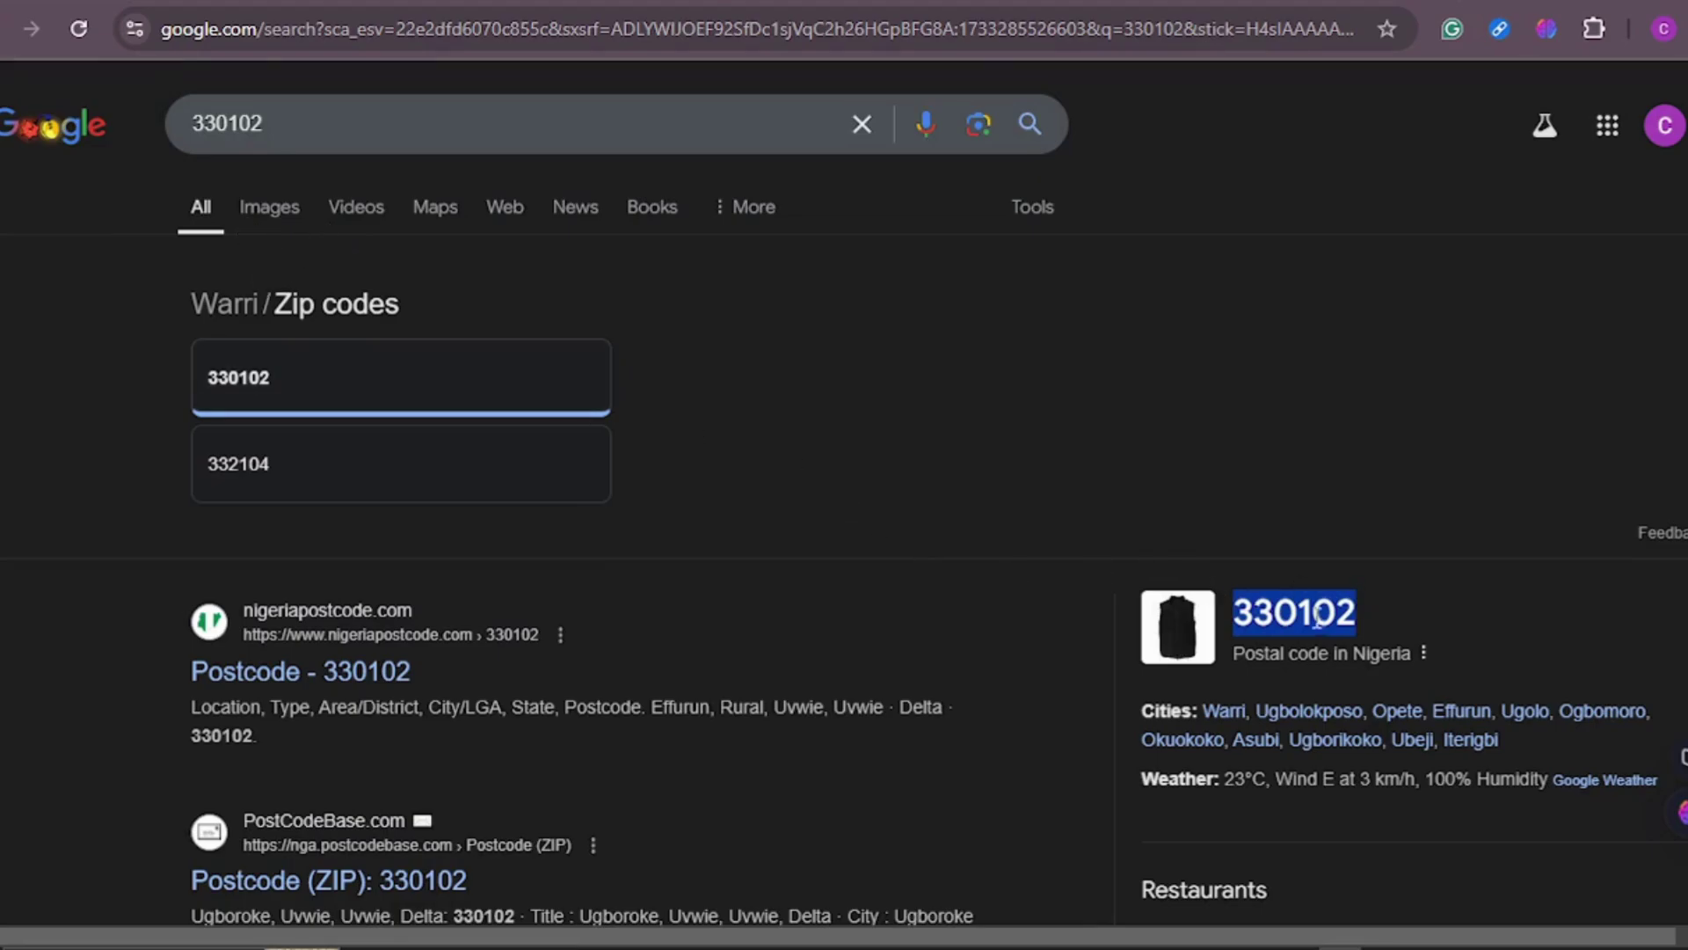
click(1378, 2)
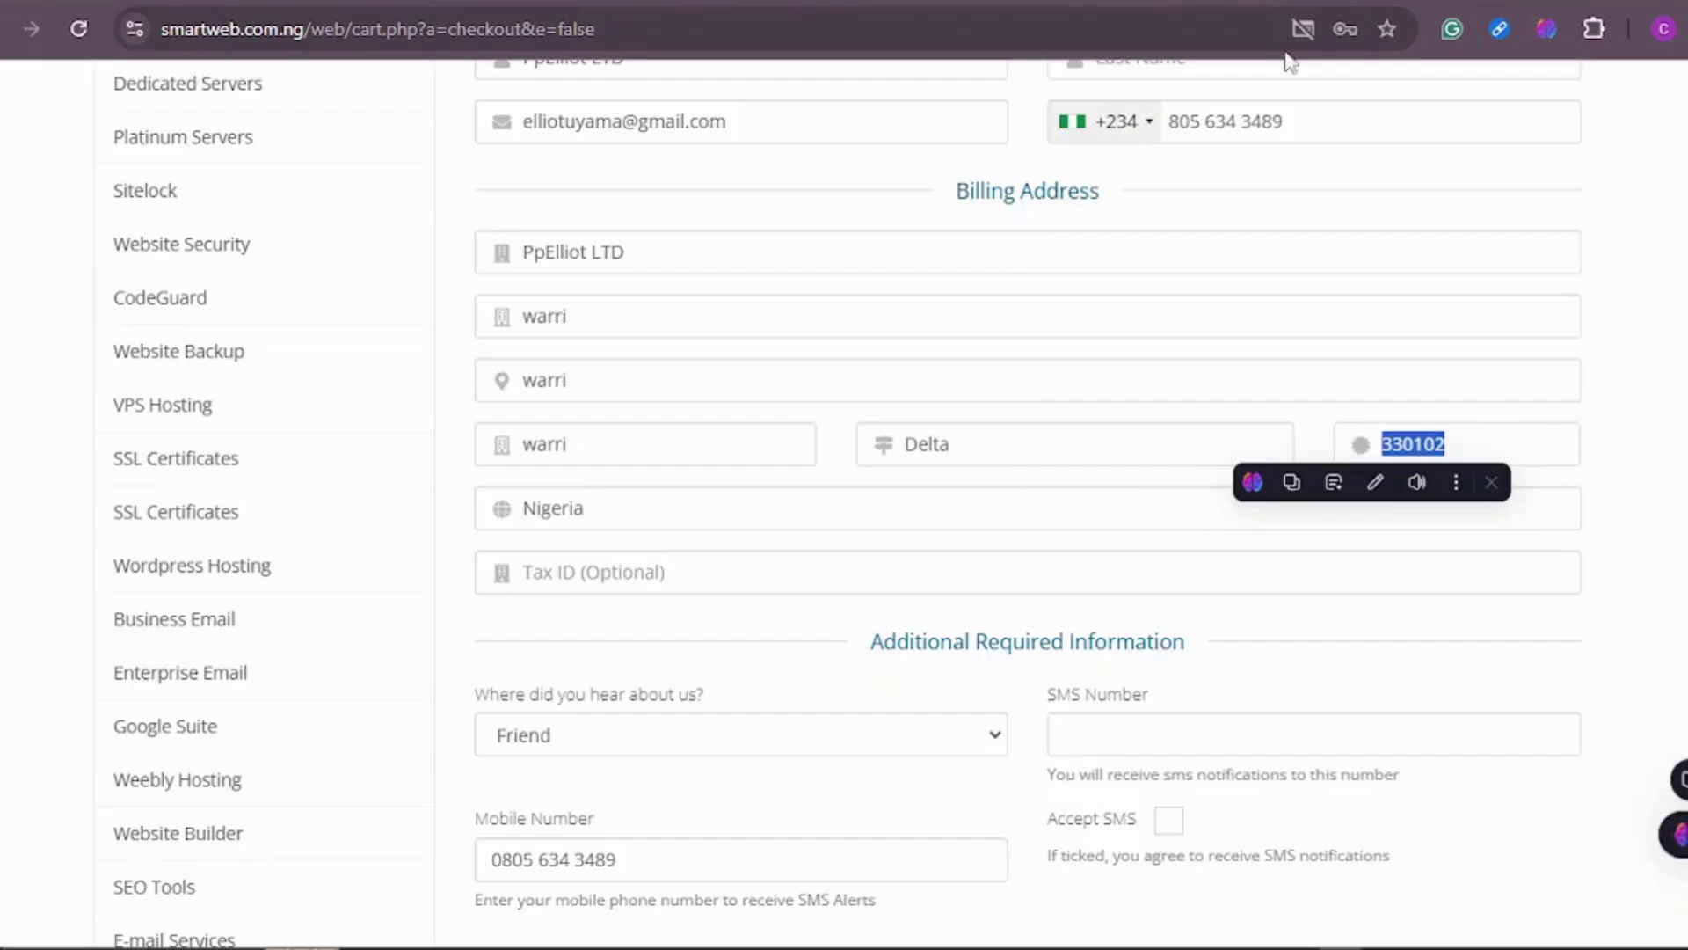
scroll(1045, 471, down, 3)
scroll(978, 429, down, 1)
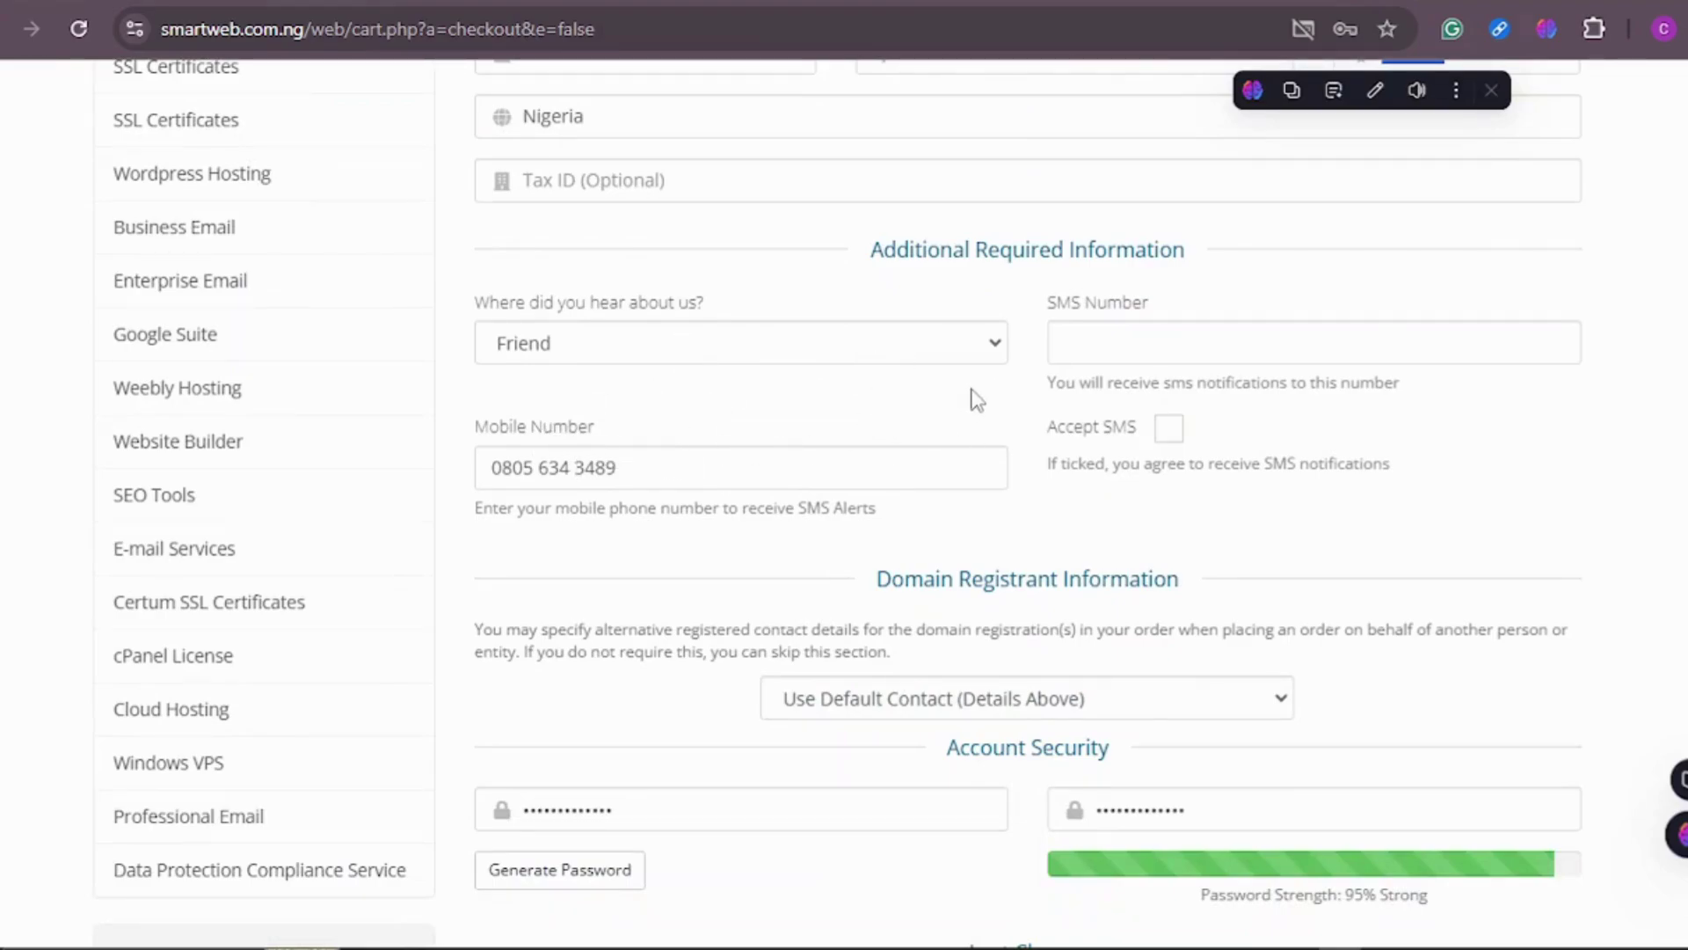
scroll(1082, 351, down, 4)
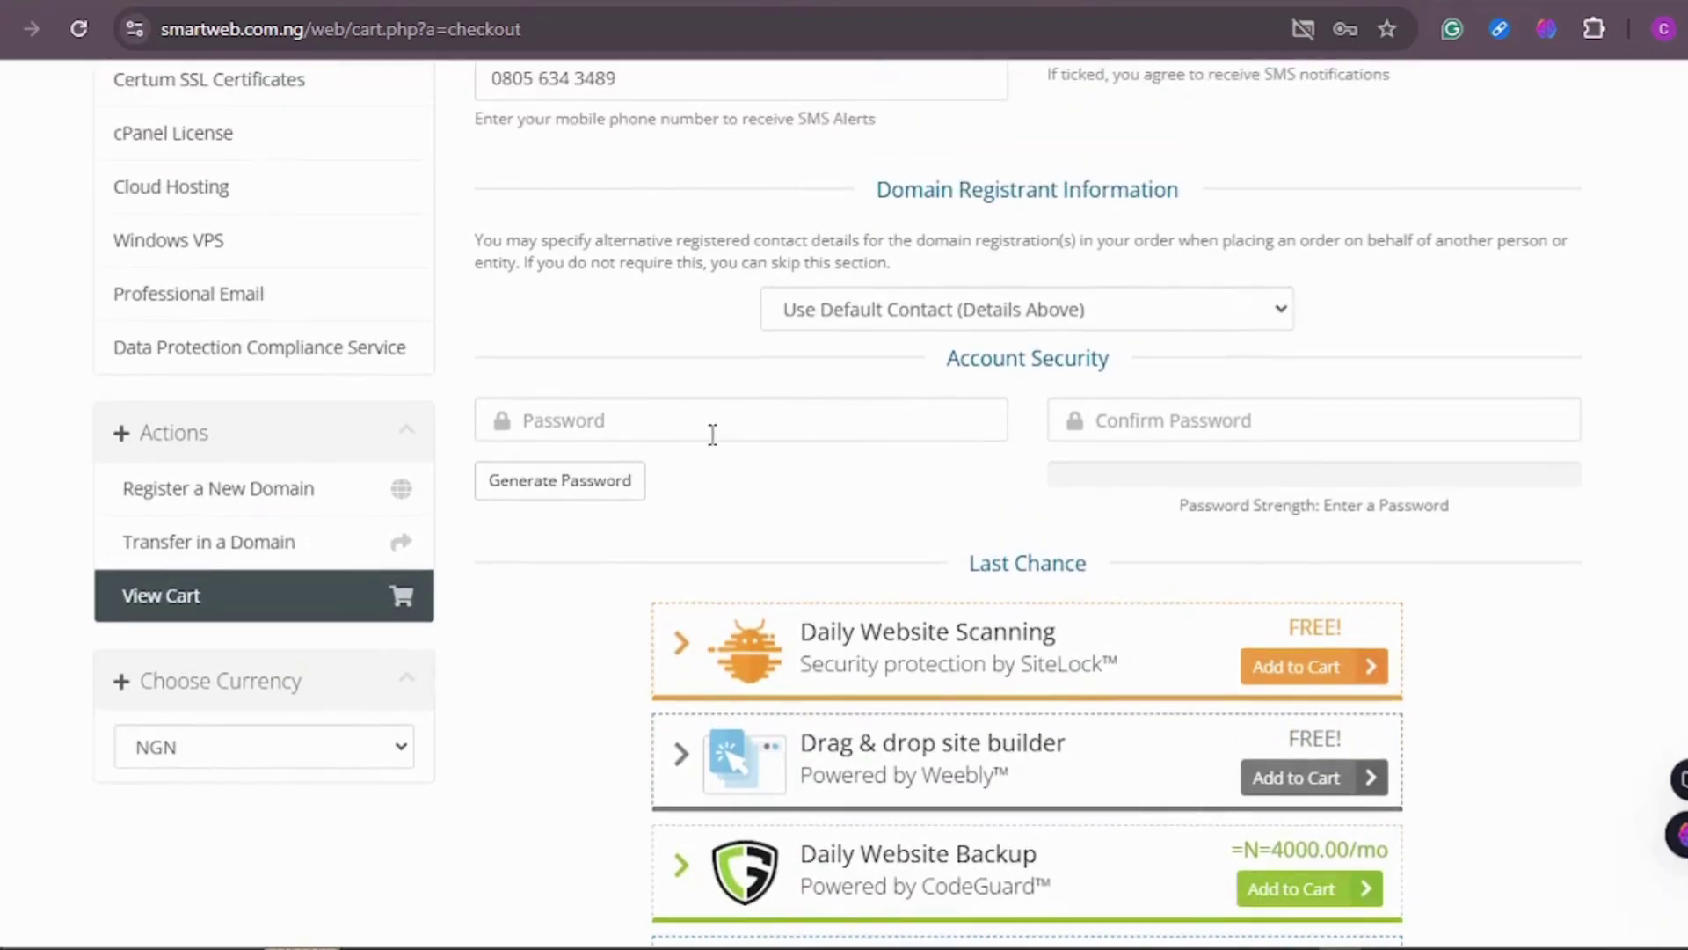
Enter the account password, then retype it in Confirm Password under Account Security, rated 95% Strong
click(708, 430)
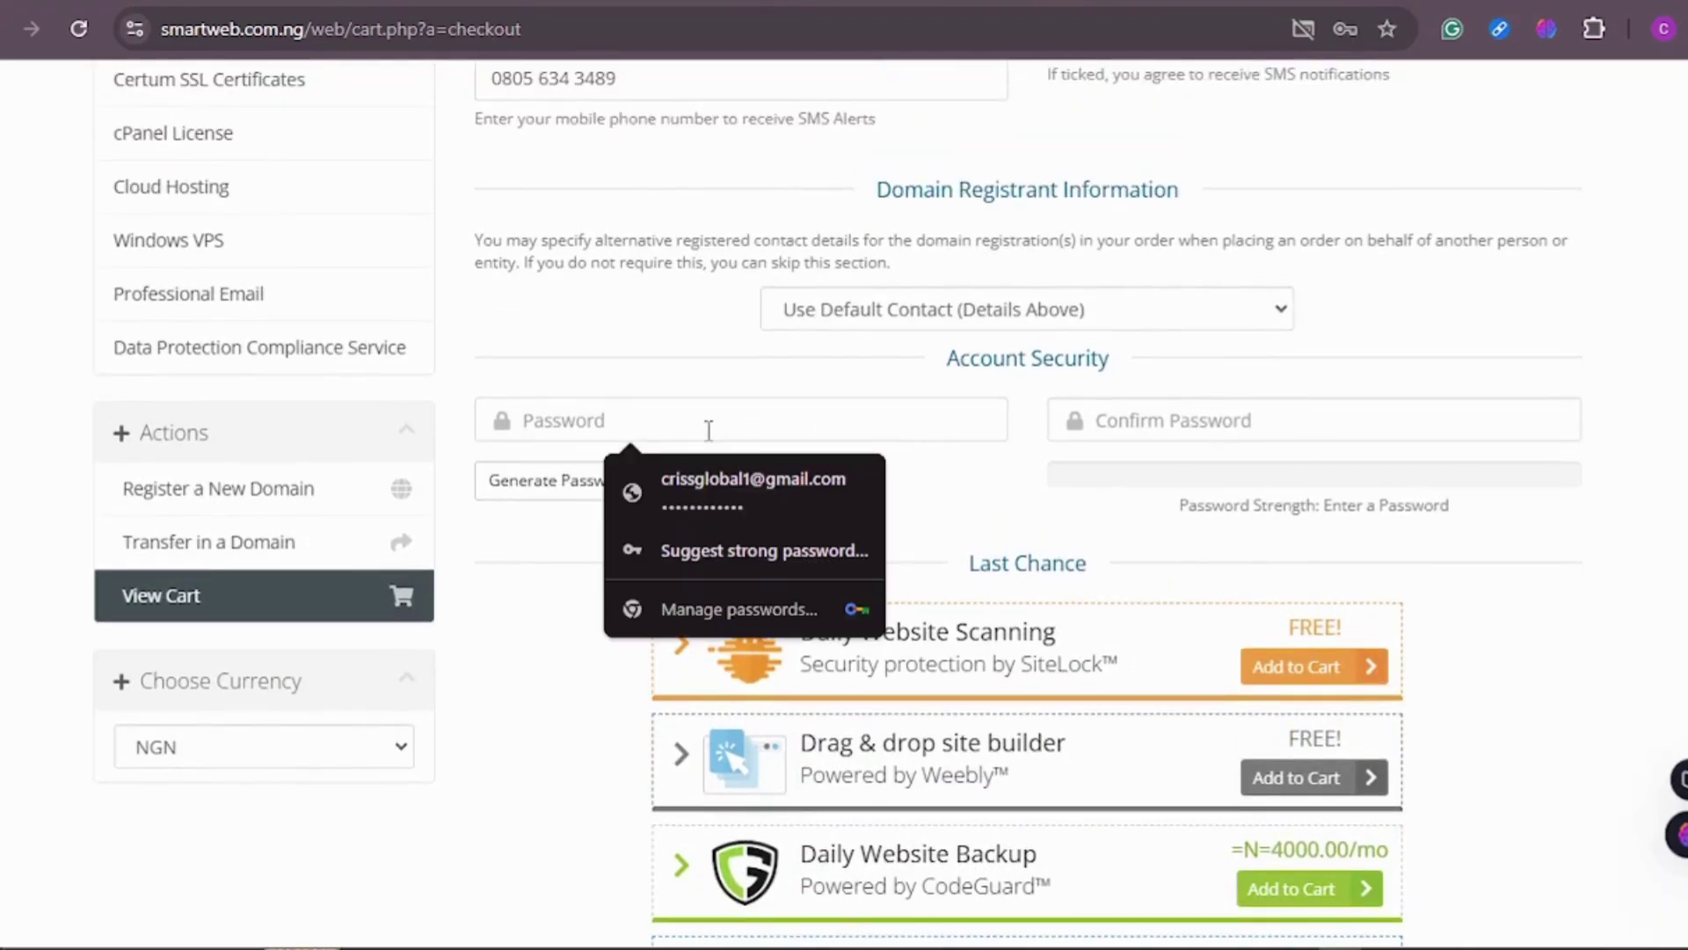
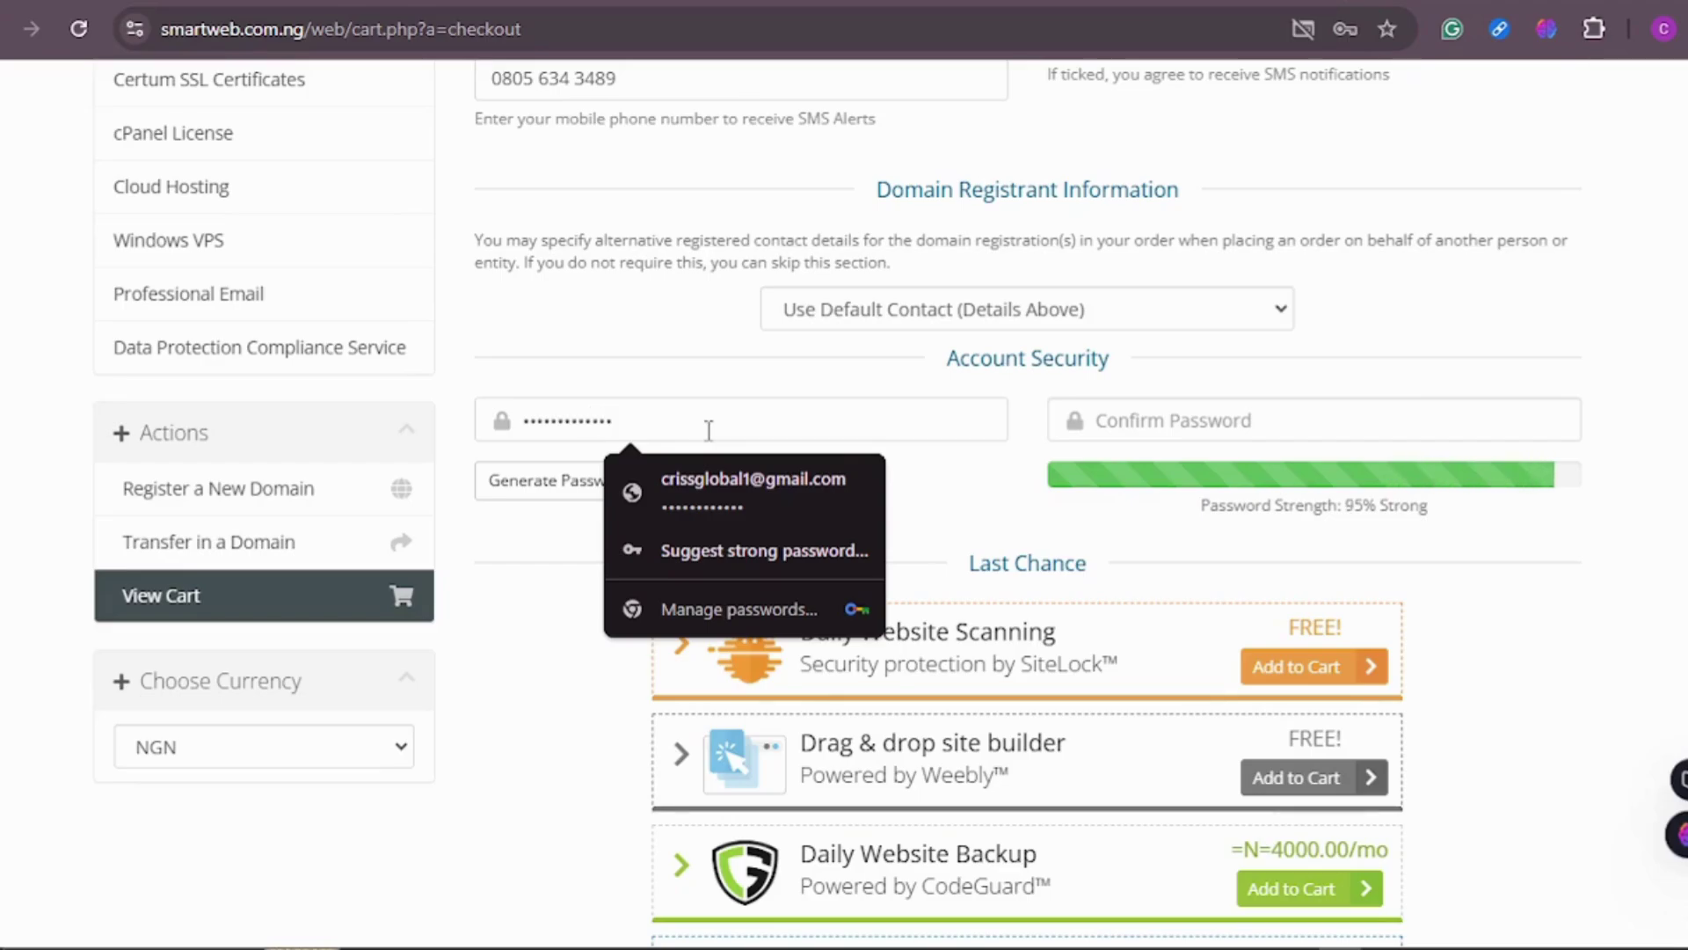
click(1183, 415)
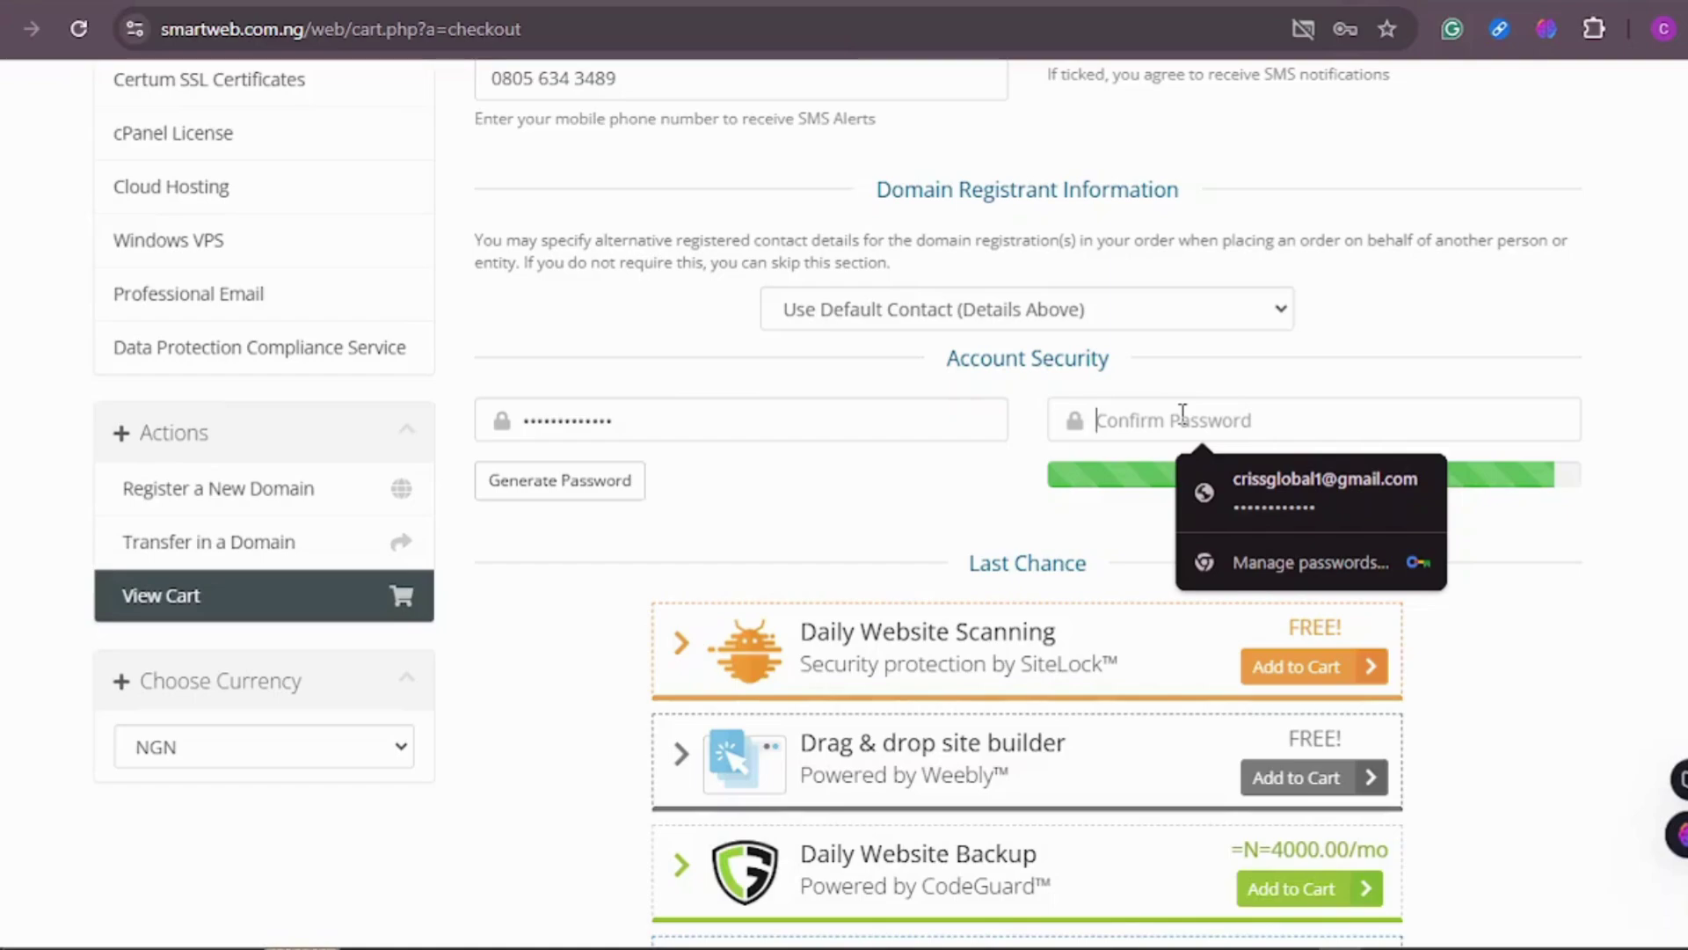
text(c)
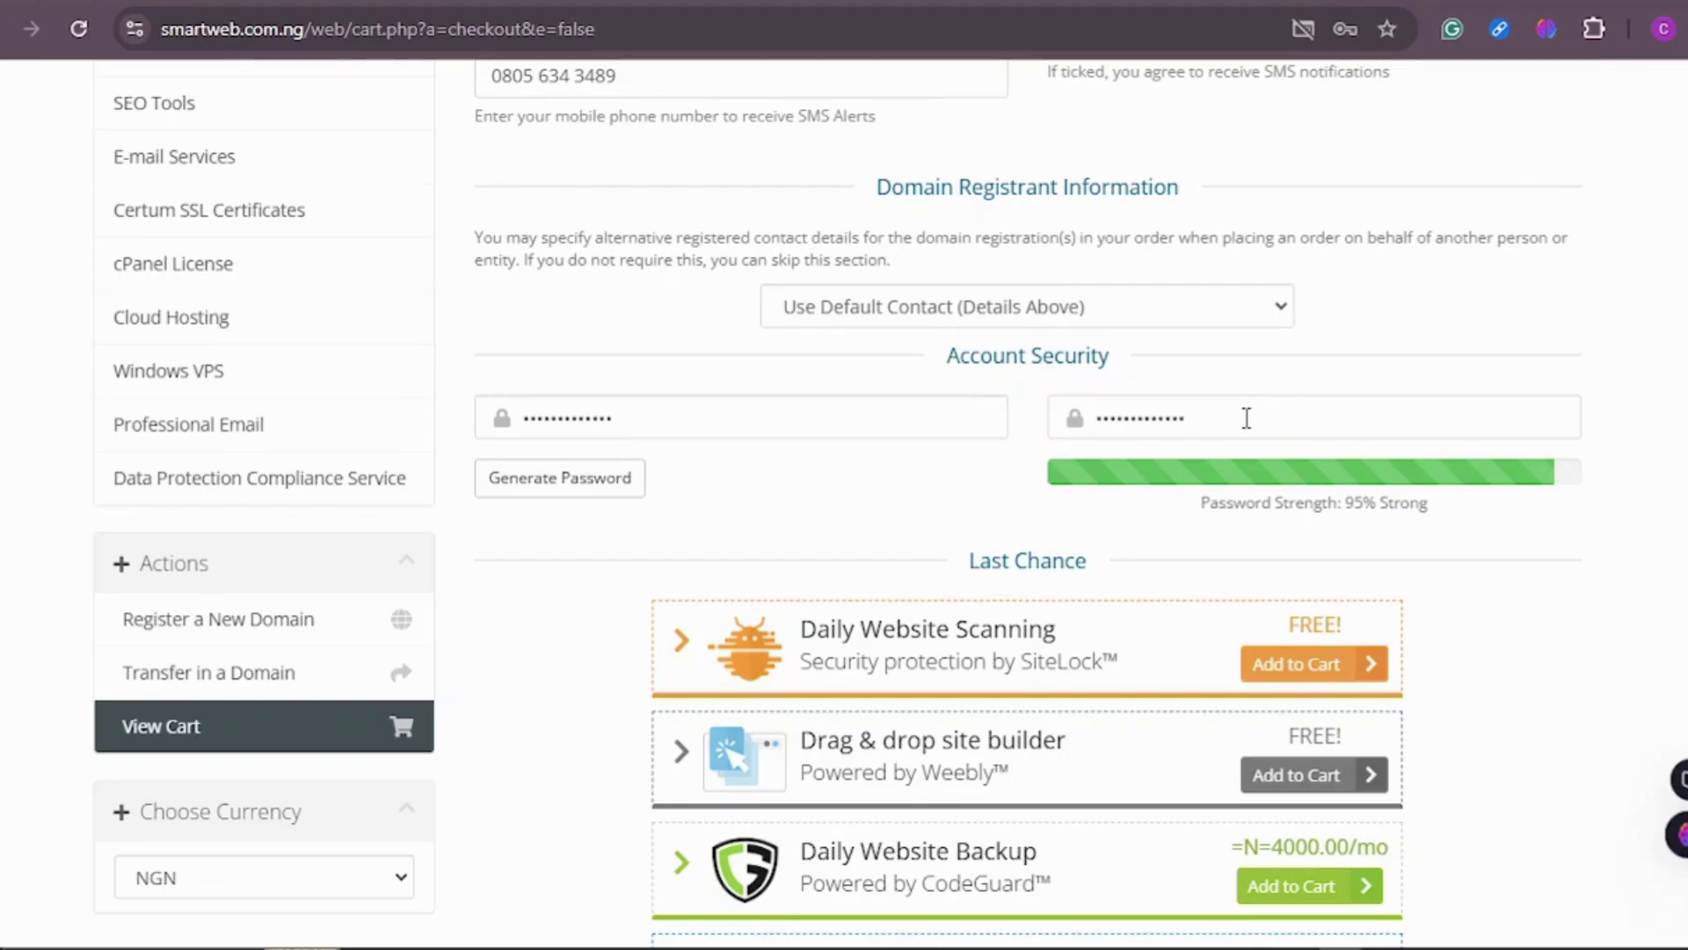
Set the mailing-list toggle to No, accept the Terms of Service, and complete the order
scroll(1247, 417, down, 9)
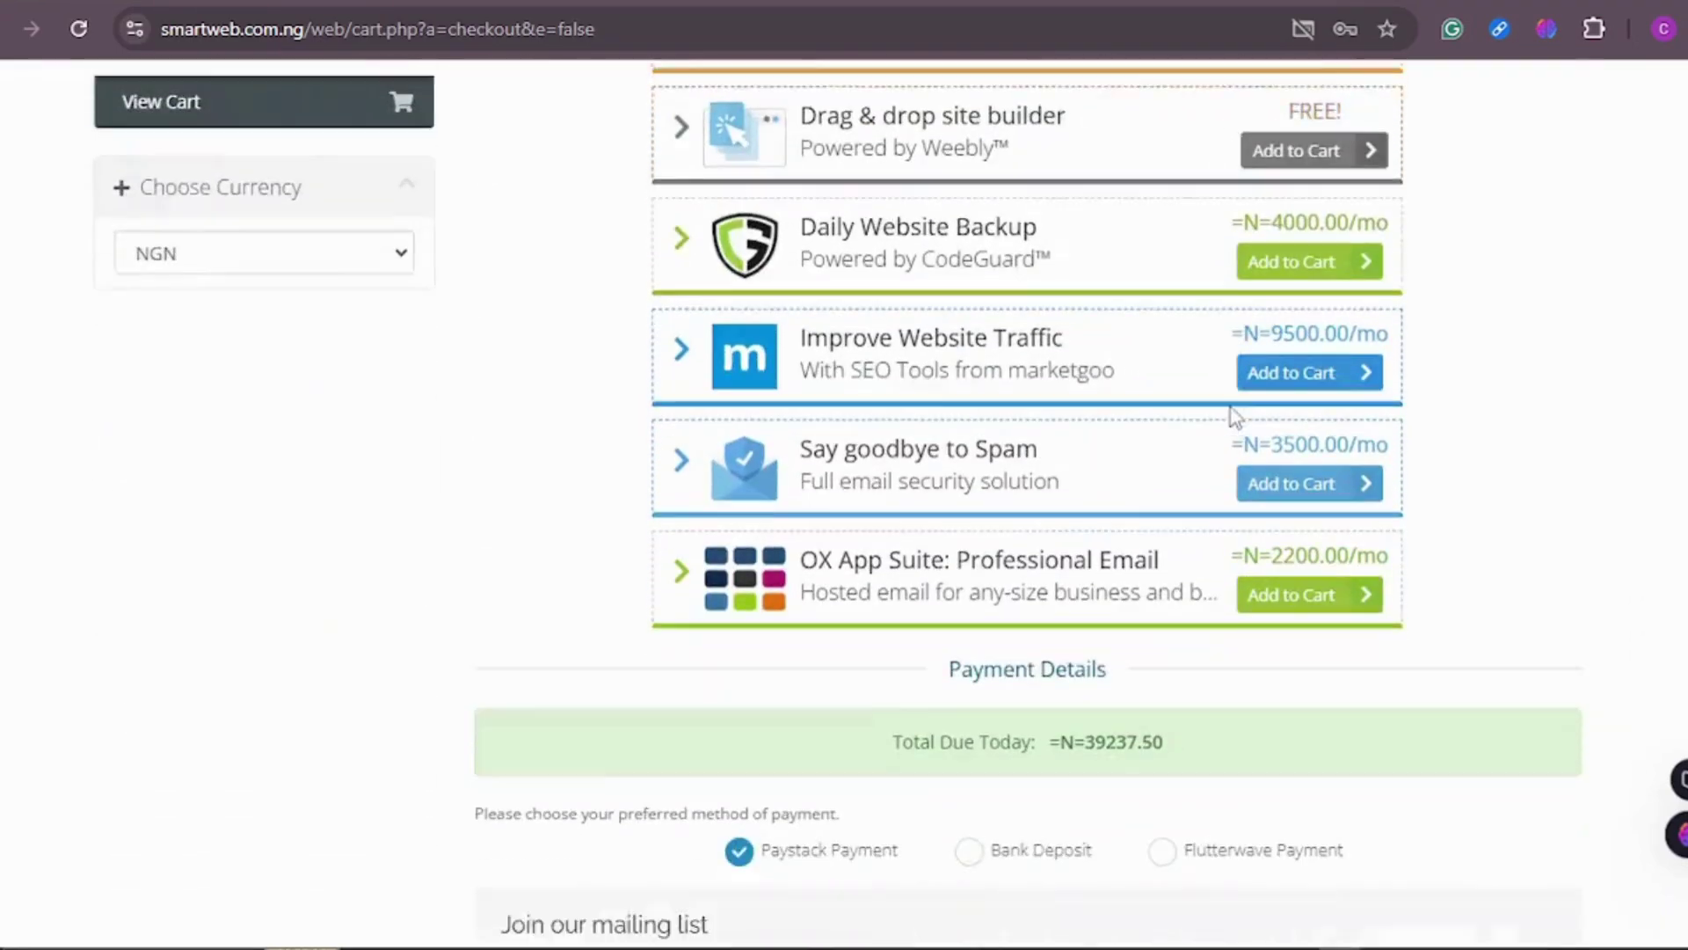
scroll(1058, 554, down, 2)
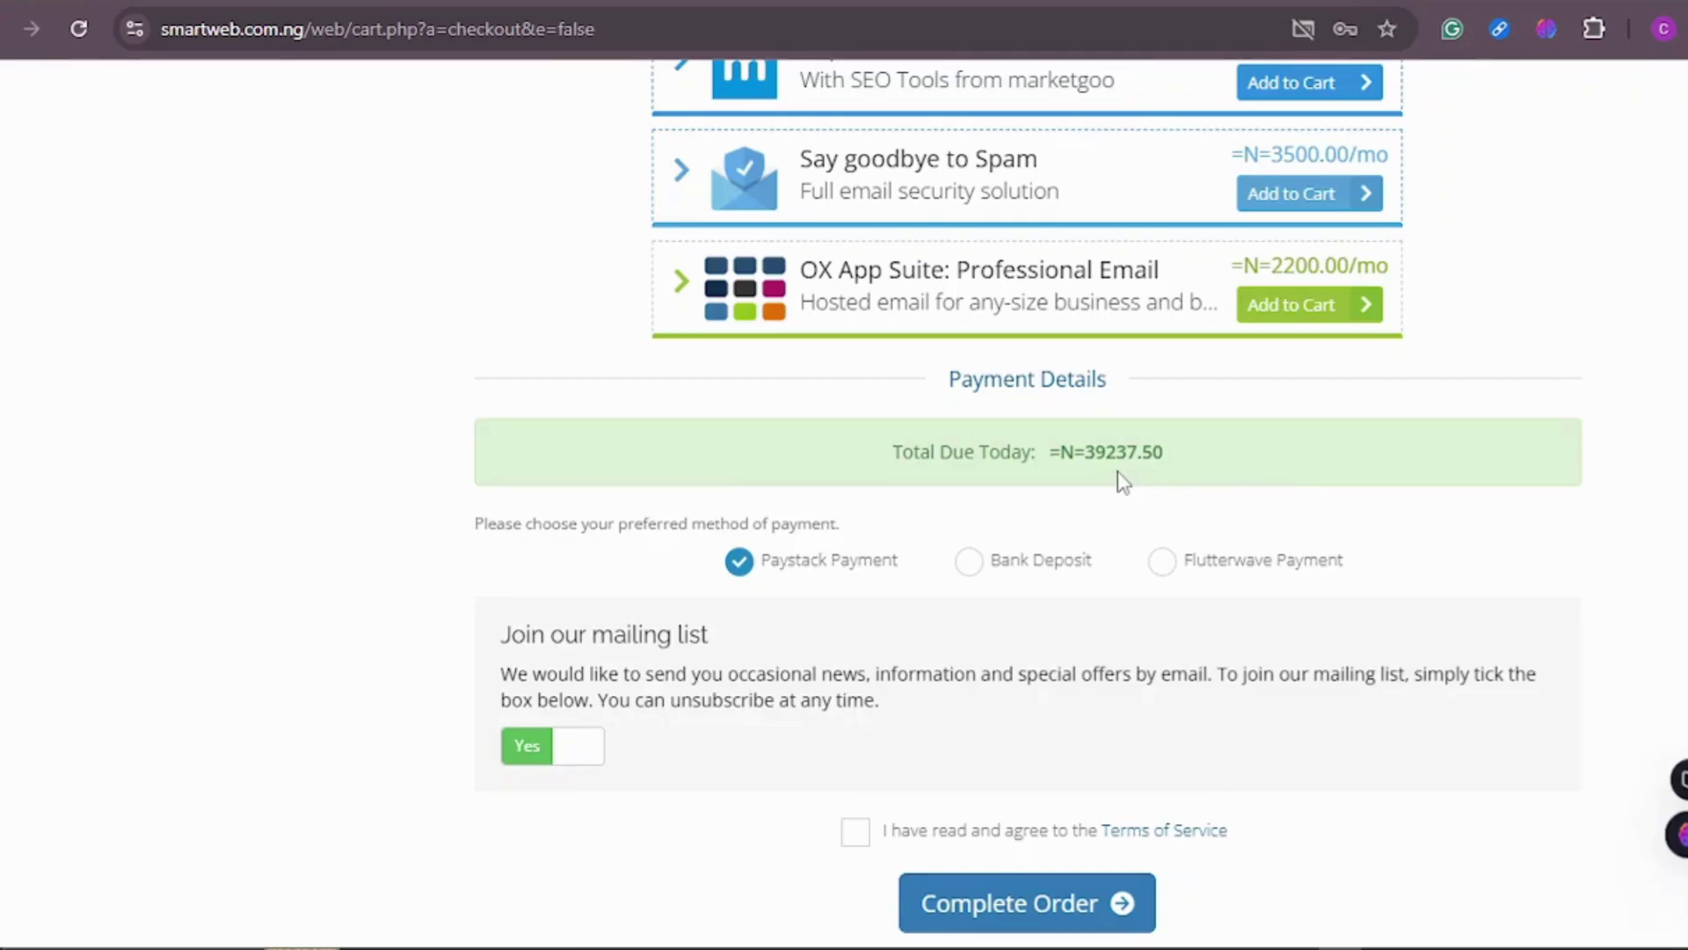
scroll(1123, 482, down, 2)
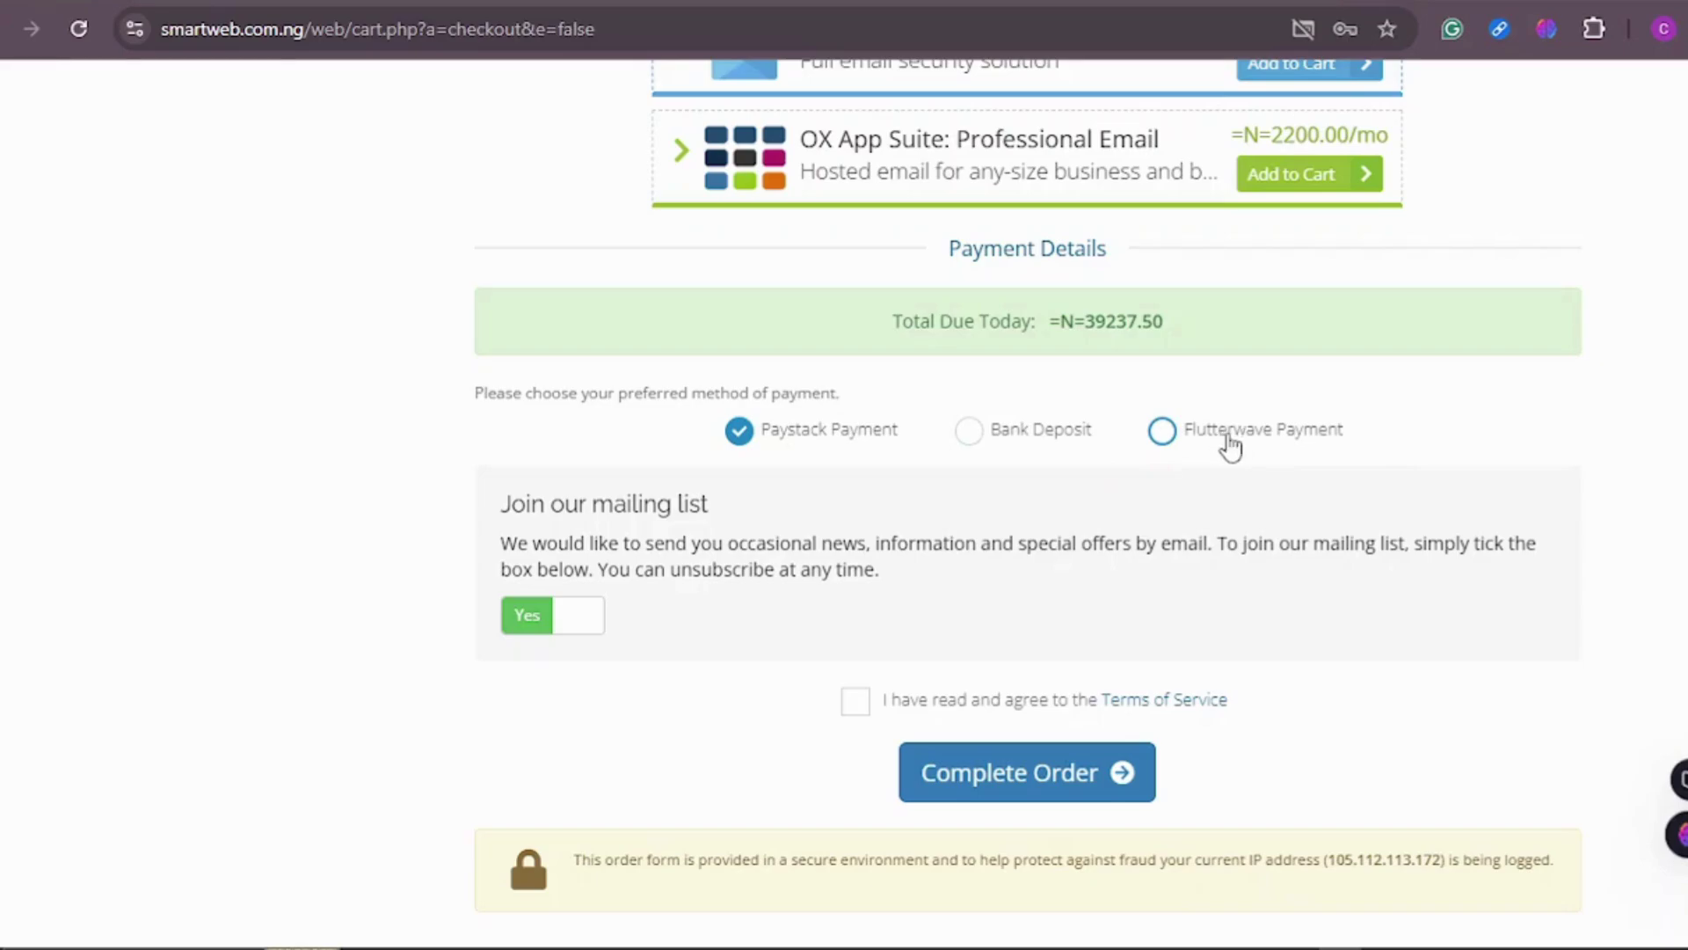
click(534, 628)
scroll(1073, 557, down, 3)
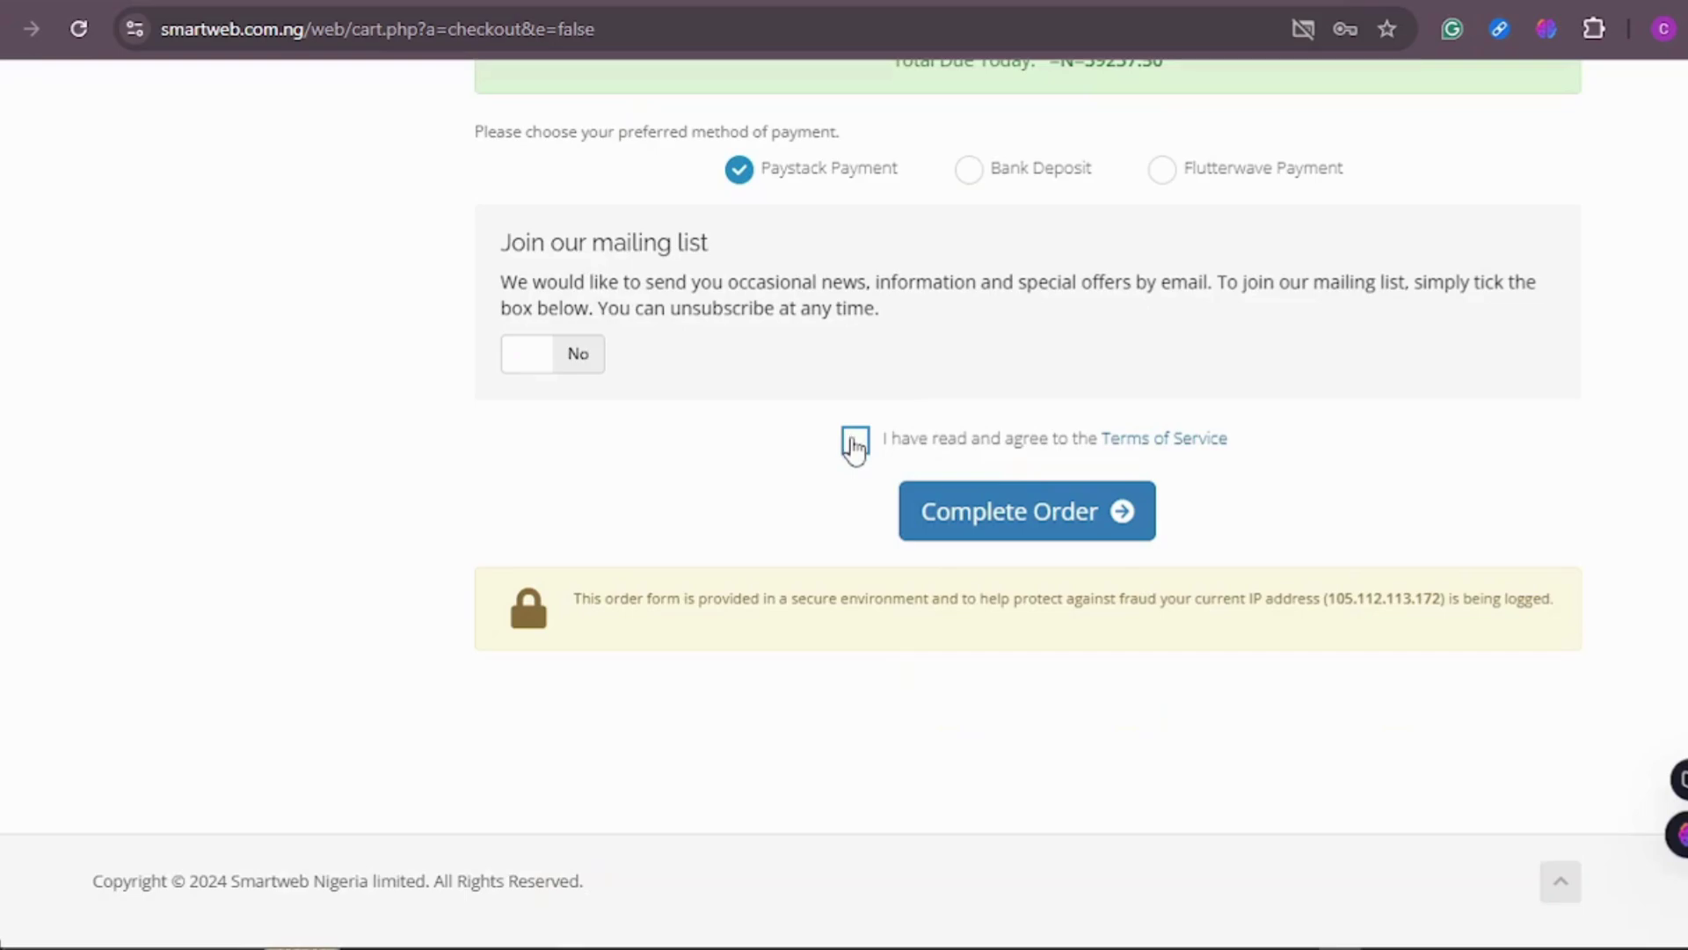
click(854, 442)
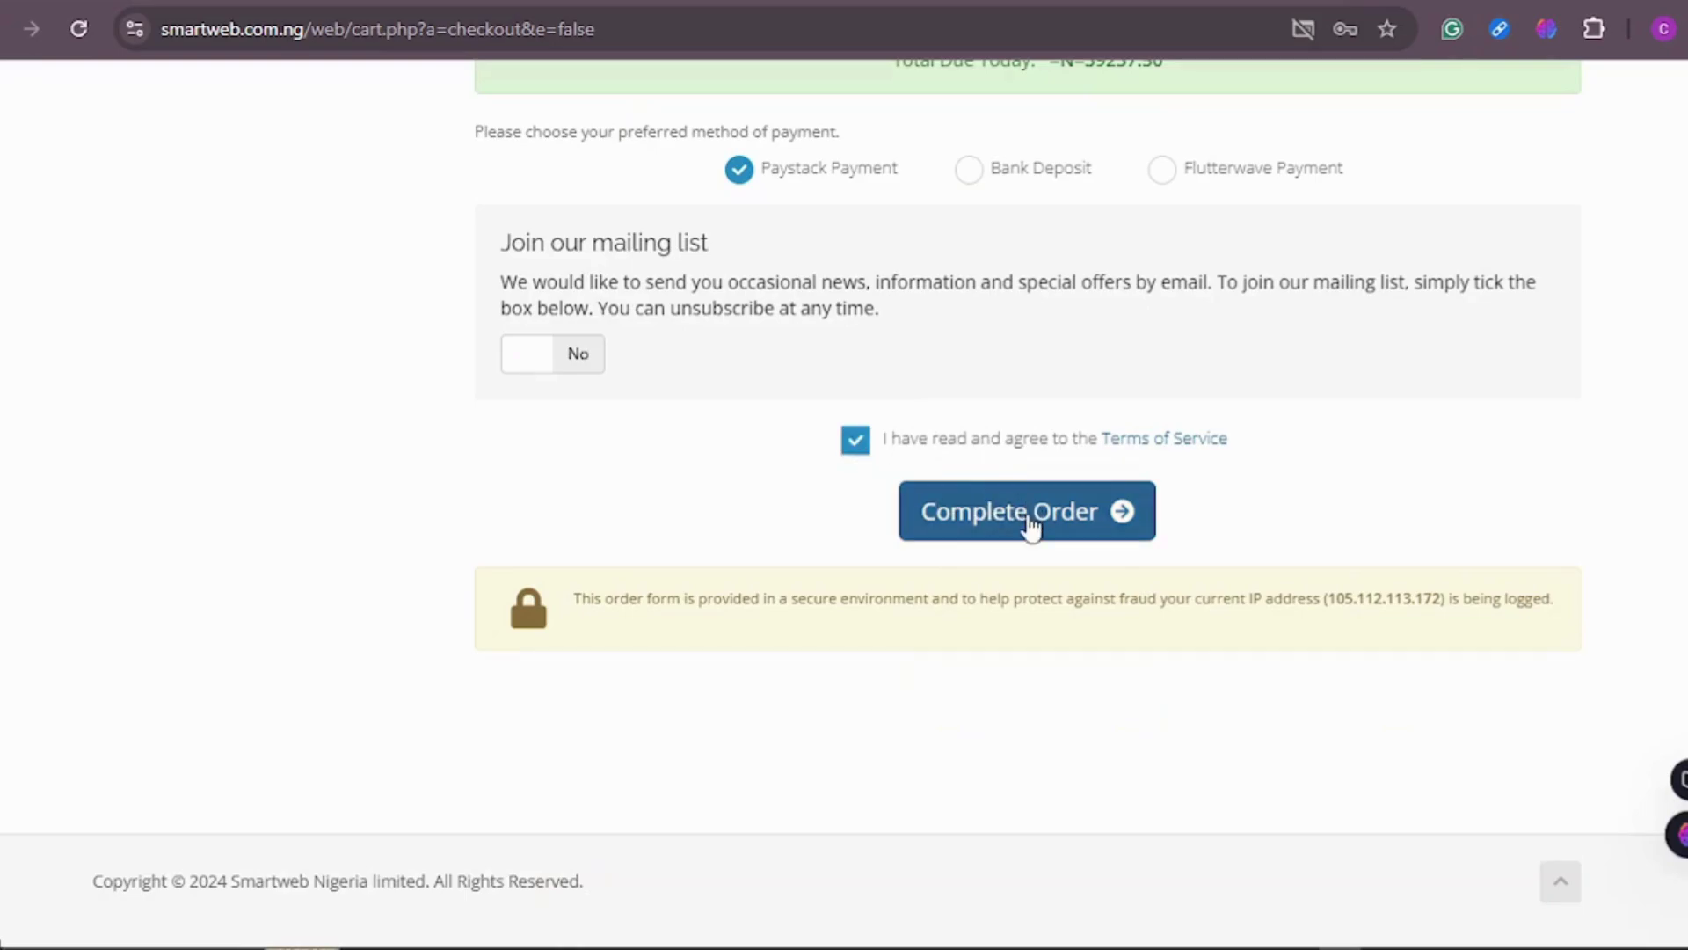
click(1027, 517)
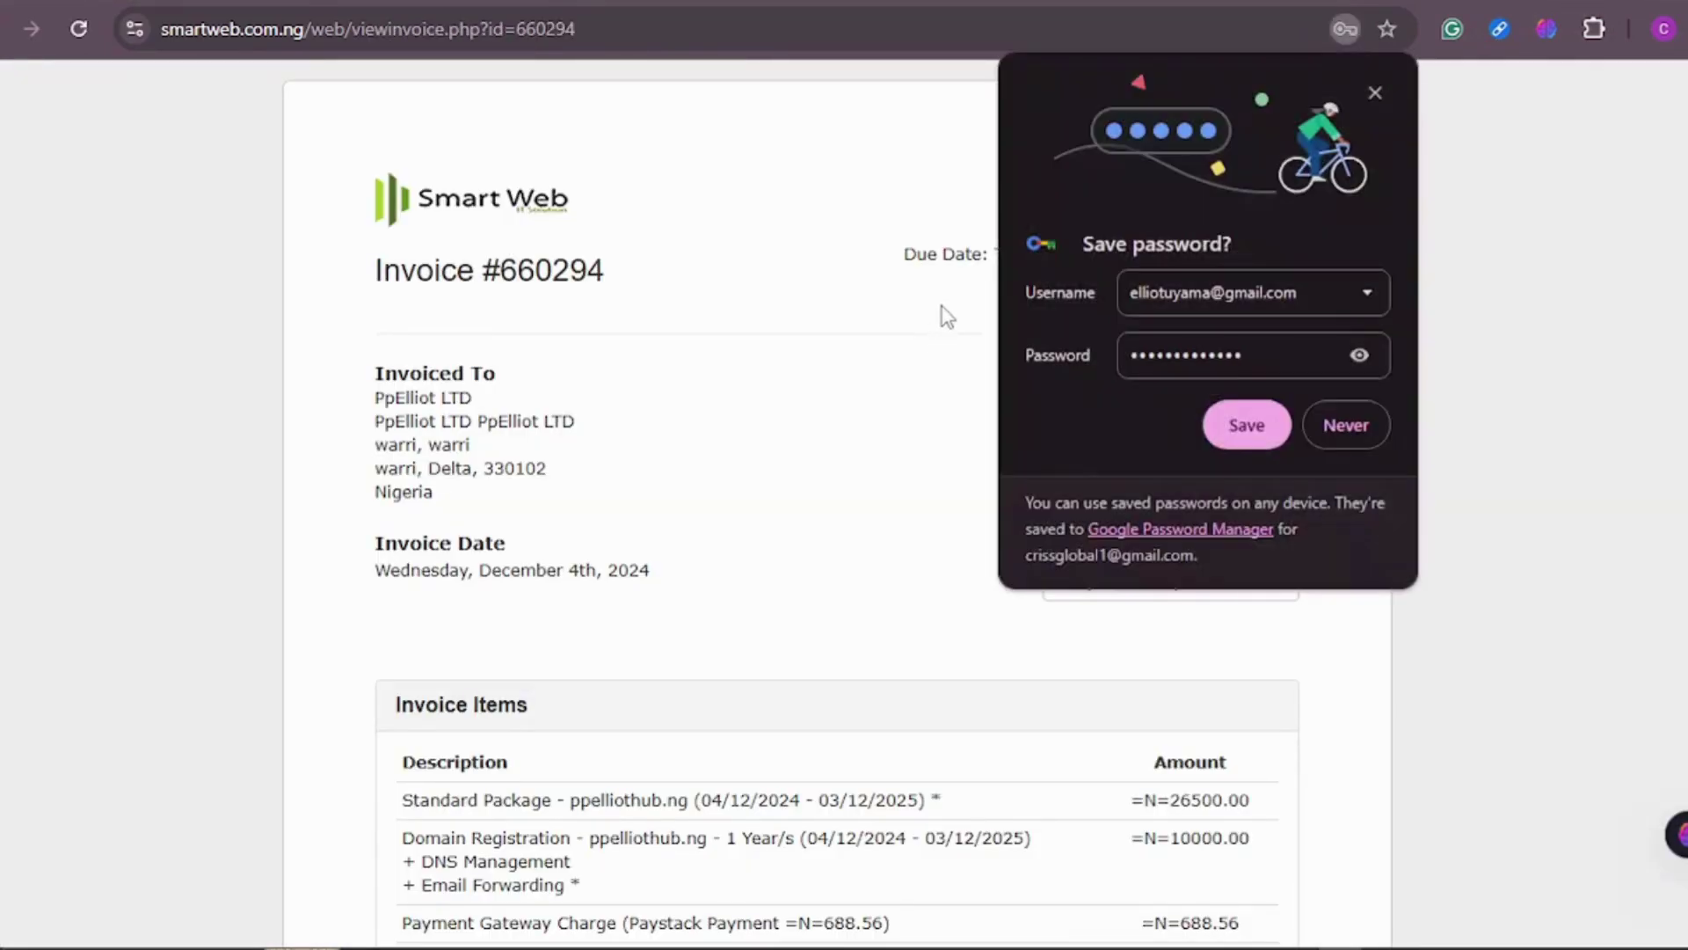
click(1266, 430)
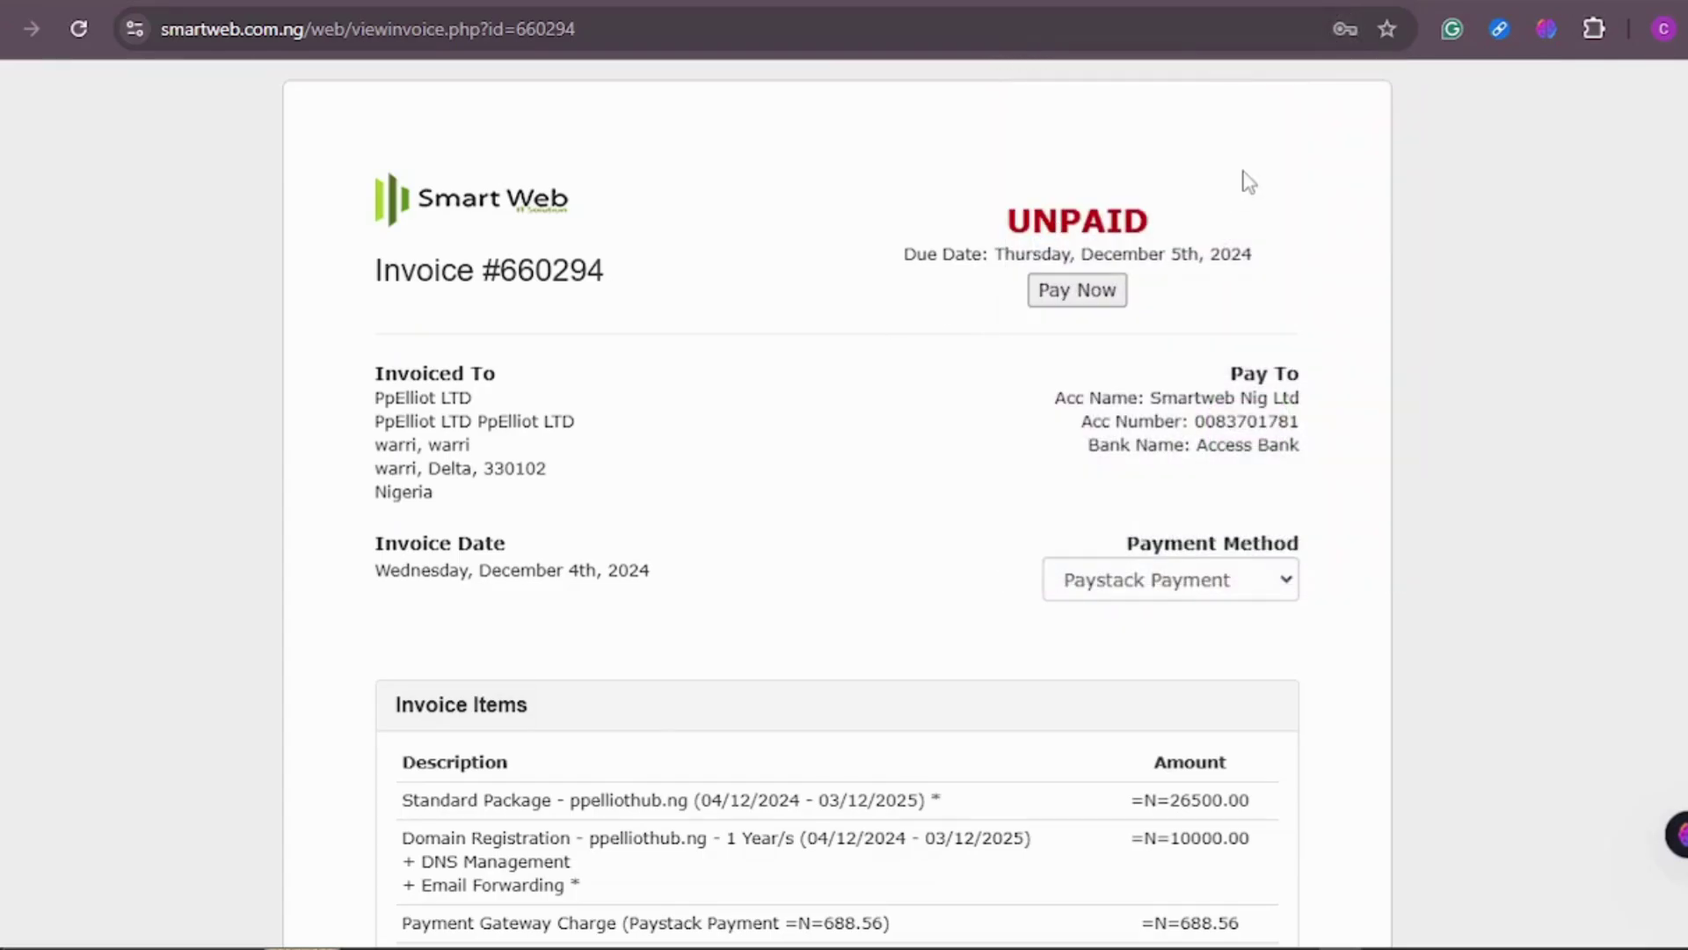
scroll(998, 302, down, 6)
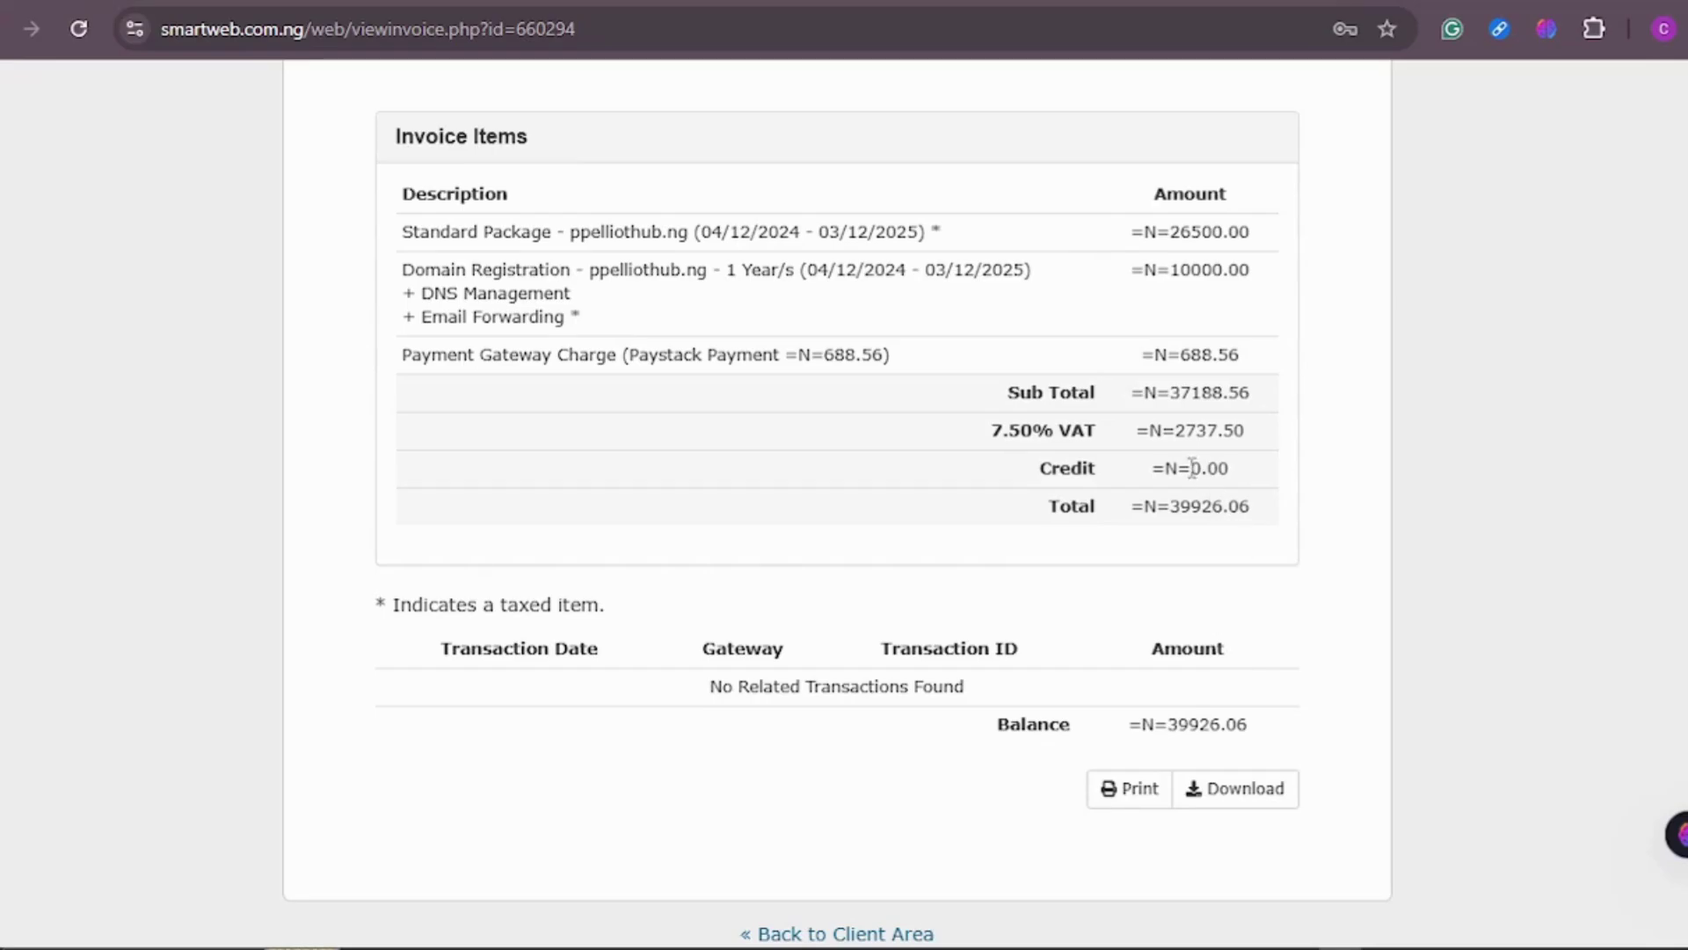
click(1231, 802)
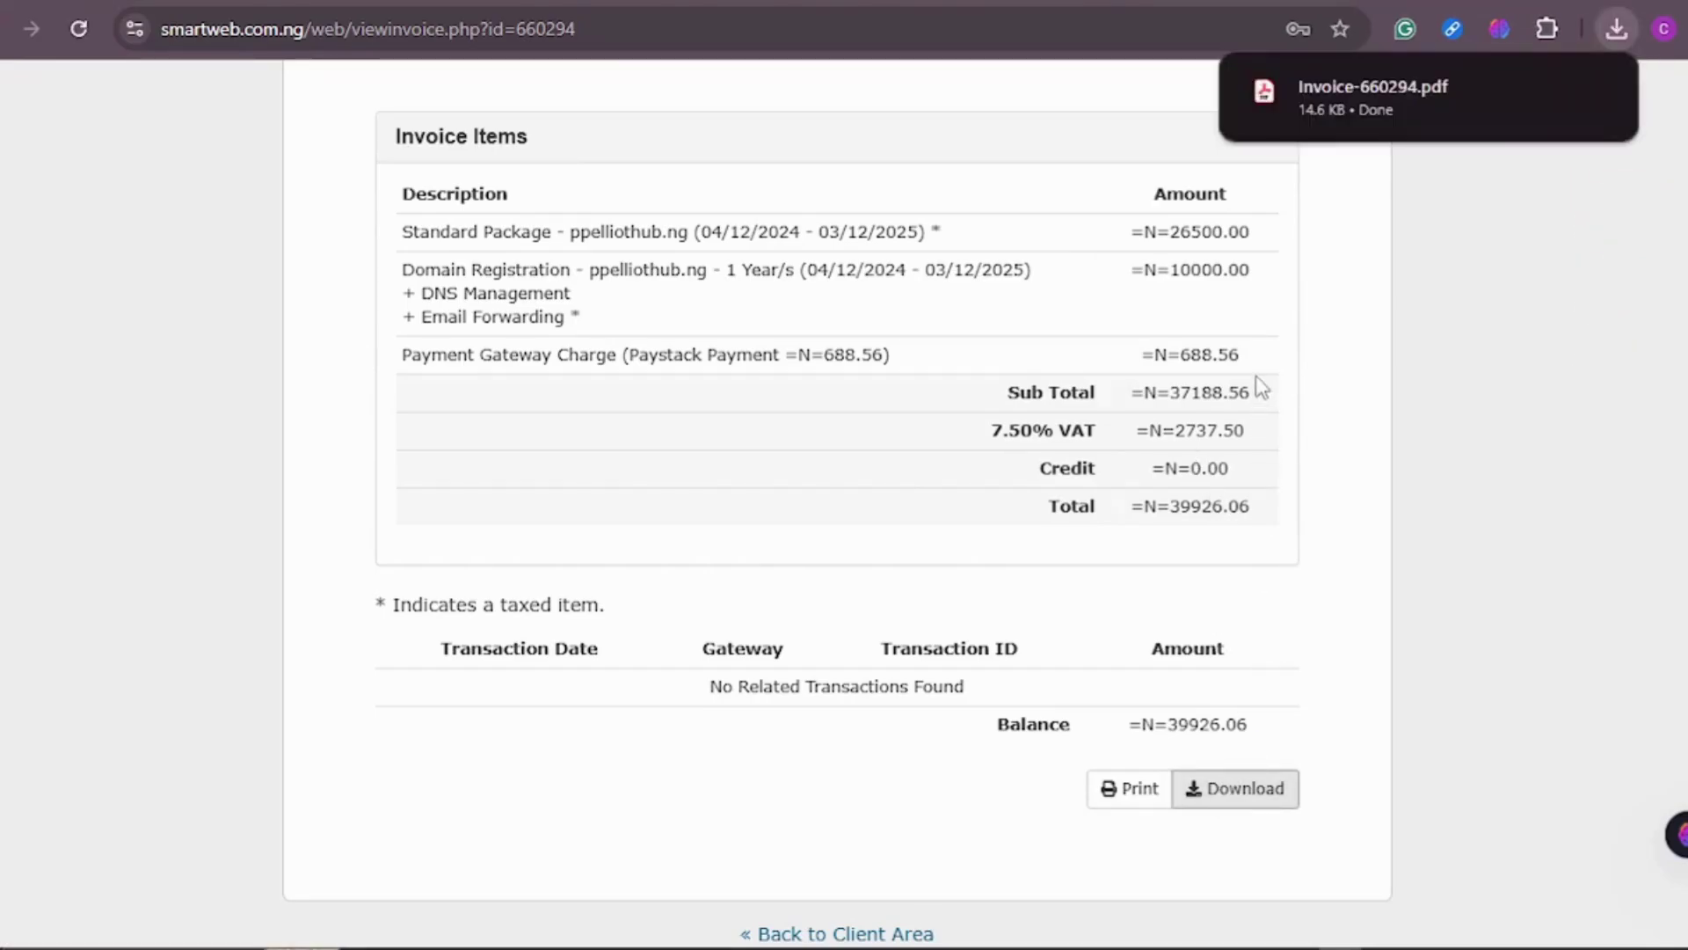
Keep Paystack Payment selected as the invoice's payment method
scroll(1261, 387, up, 5)
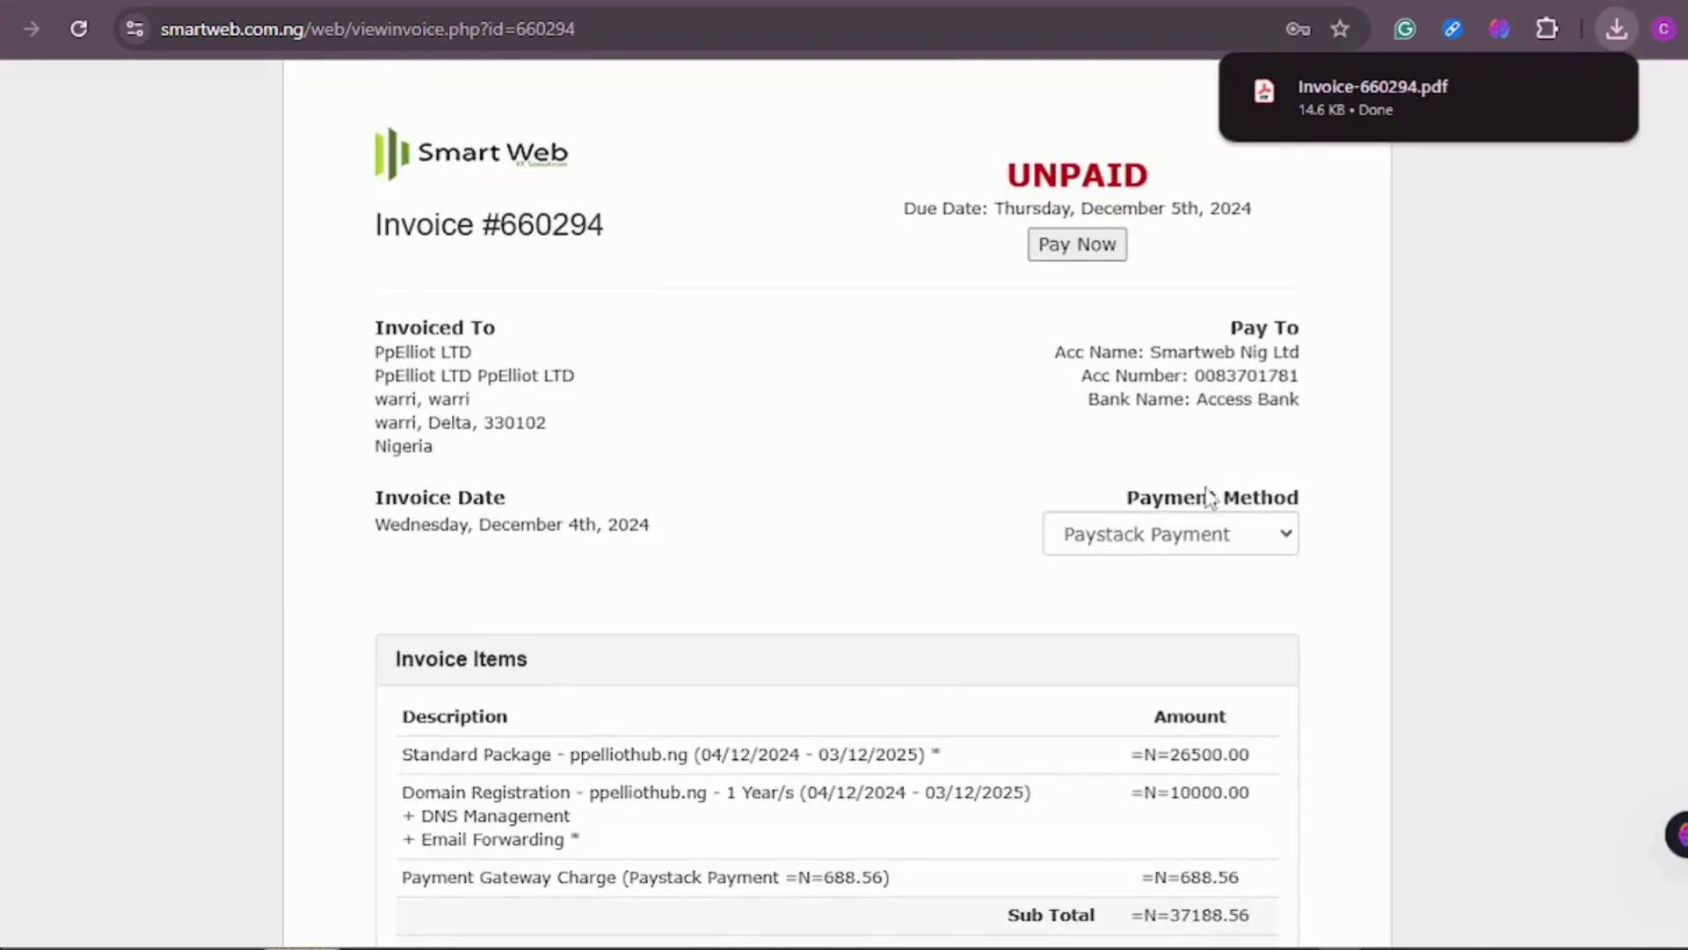
click(1287, 538)
click(1331, 531)
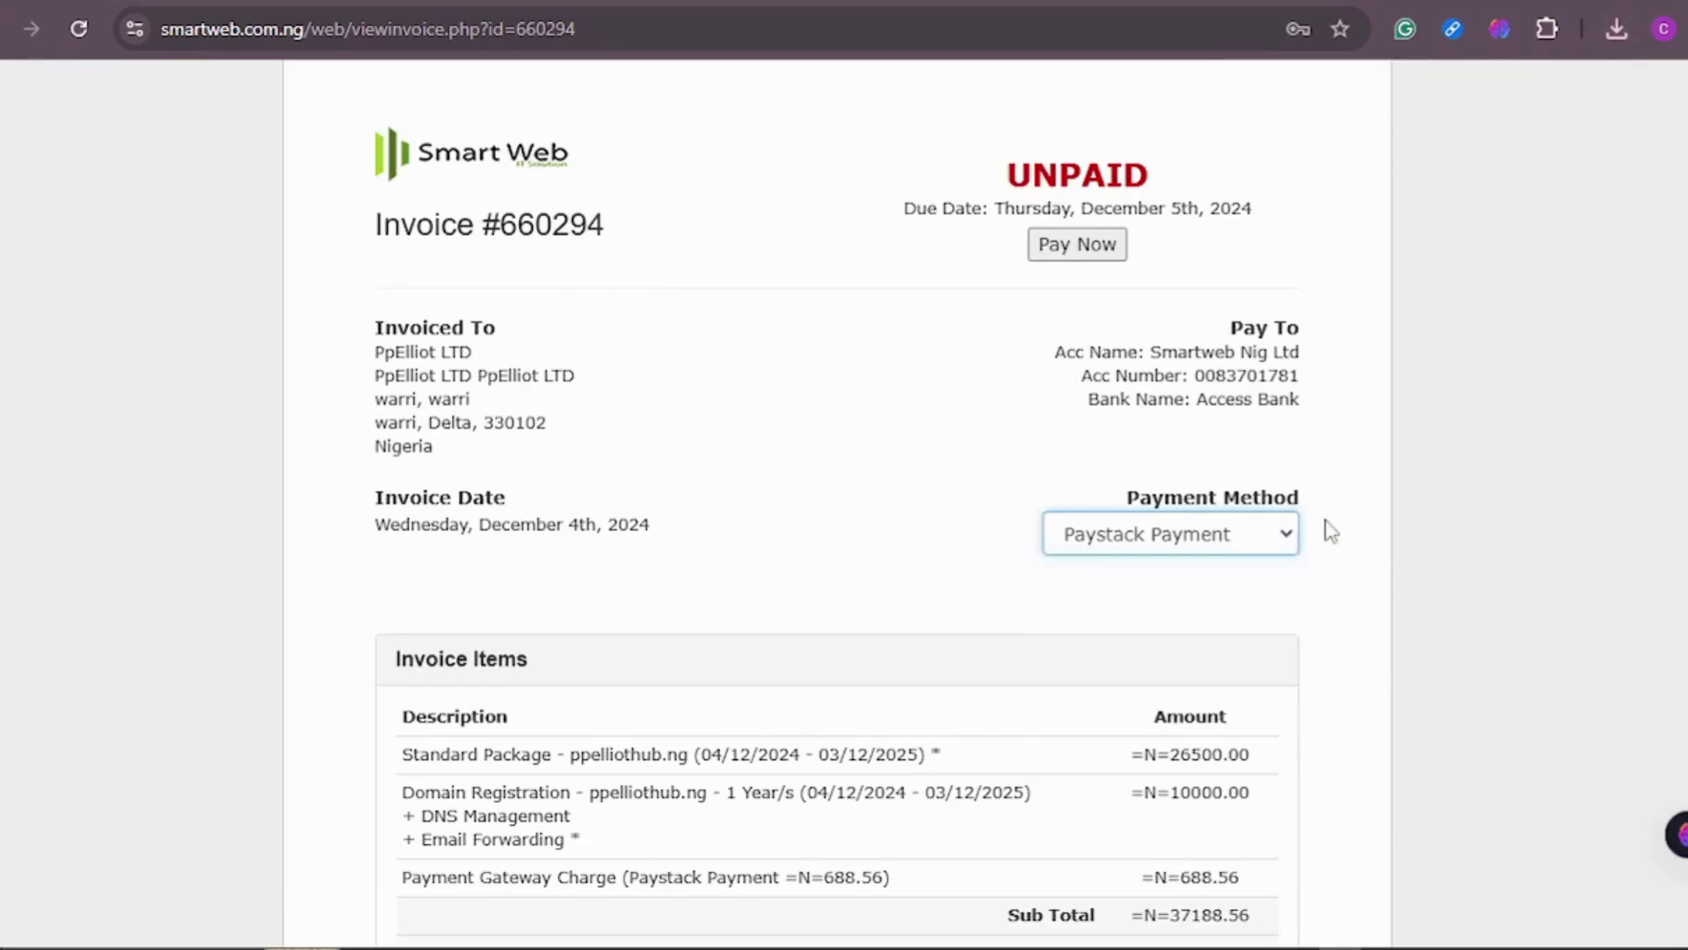
click(1331, 531)
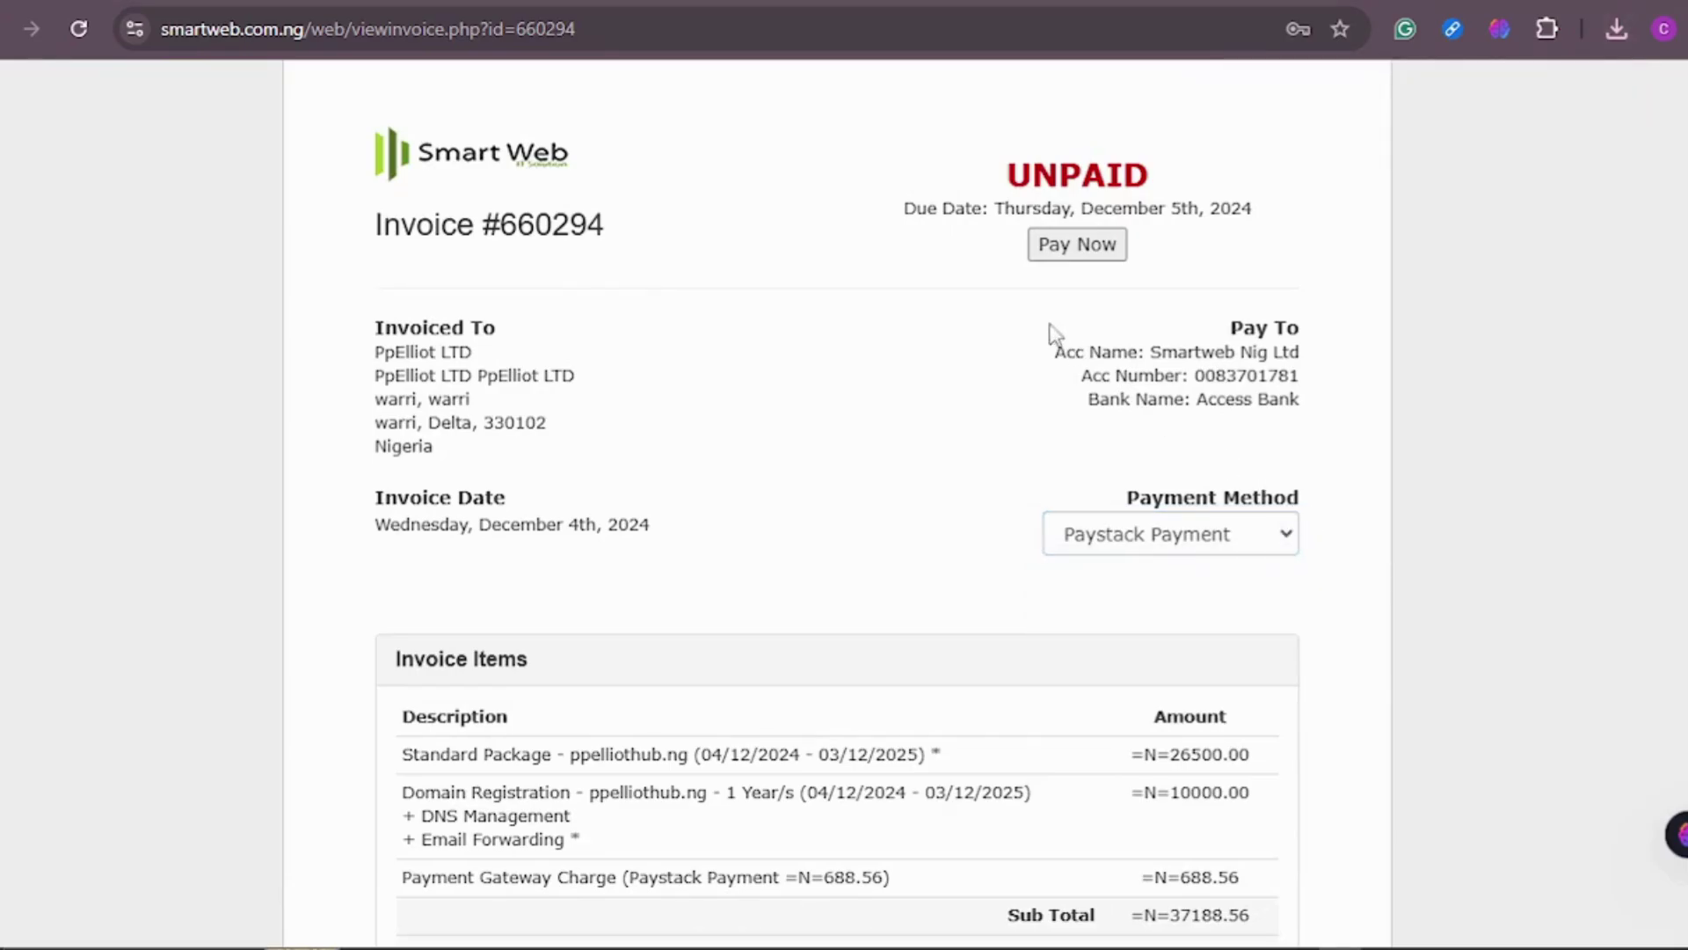
Start the Paystack payment of NGN 39,926.06, try the card fields, then switch to bank Transfer
click(1094, 254)
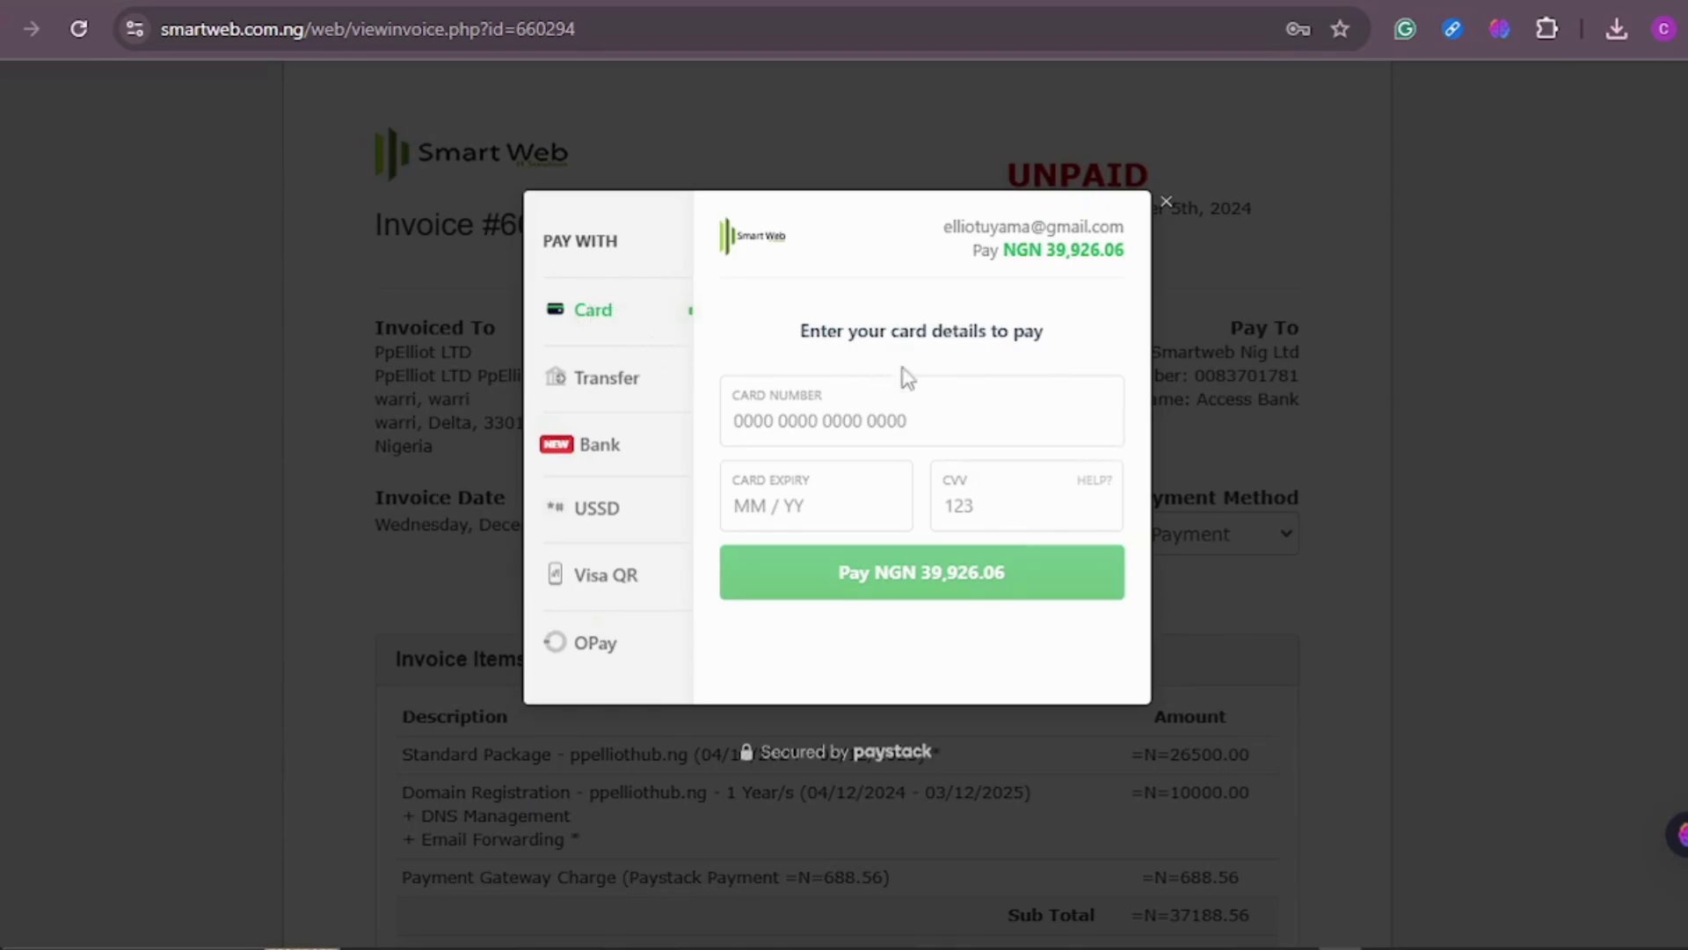
click(837, 424)
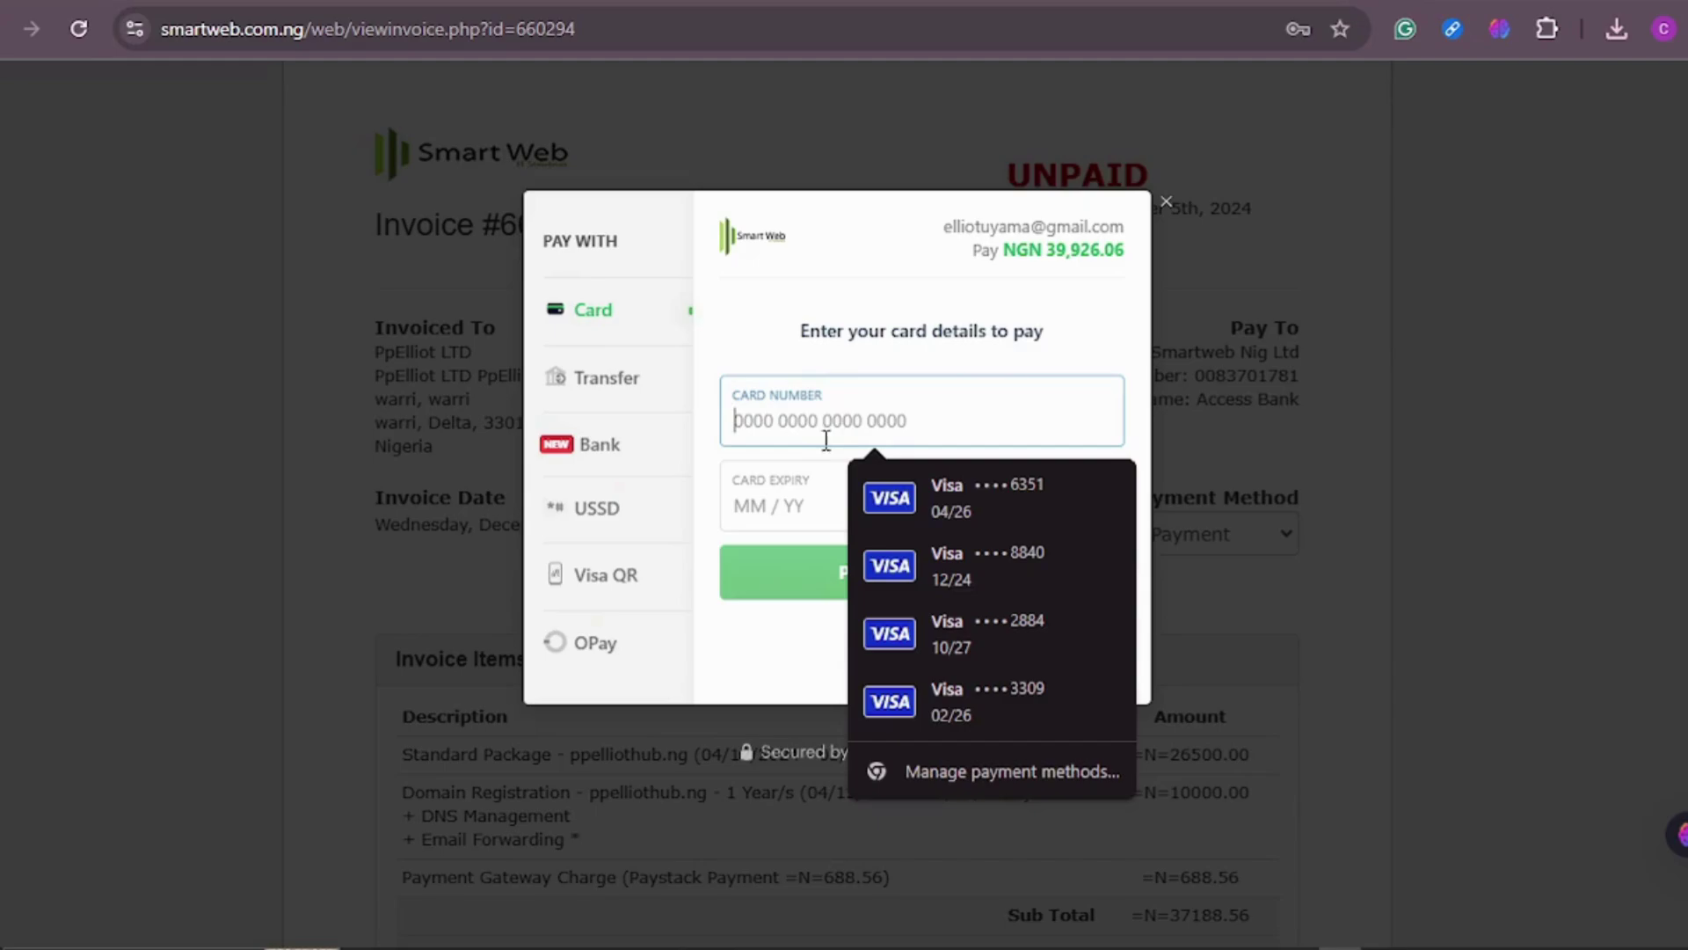
click(780, 501)
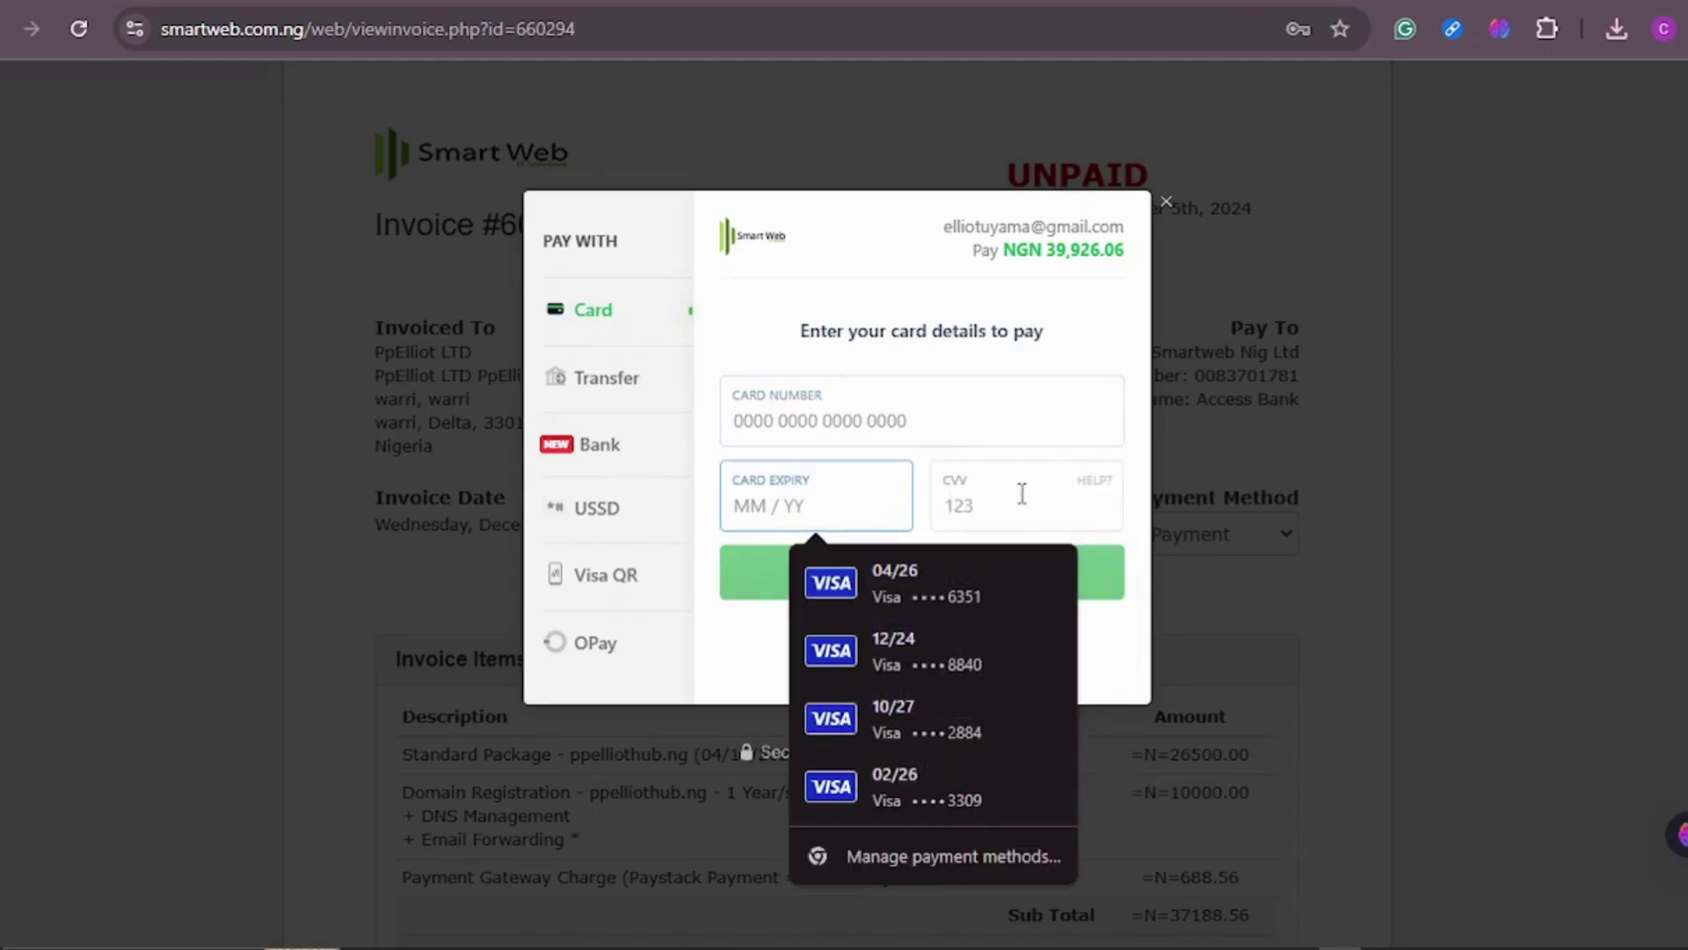
click(1022, 493)
click(800, 313)
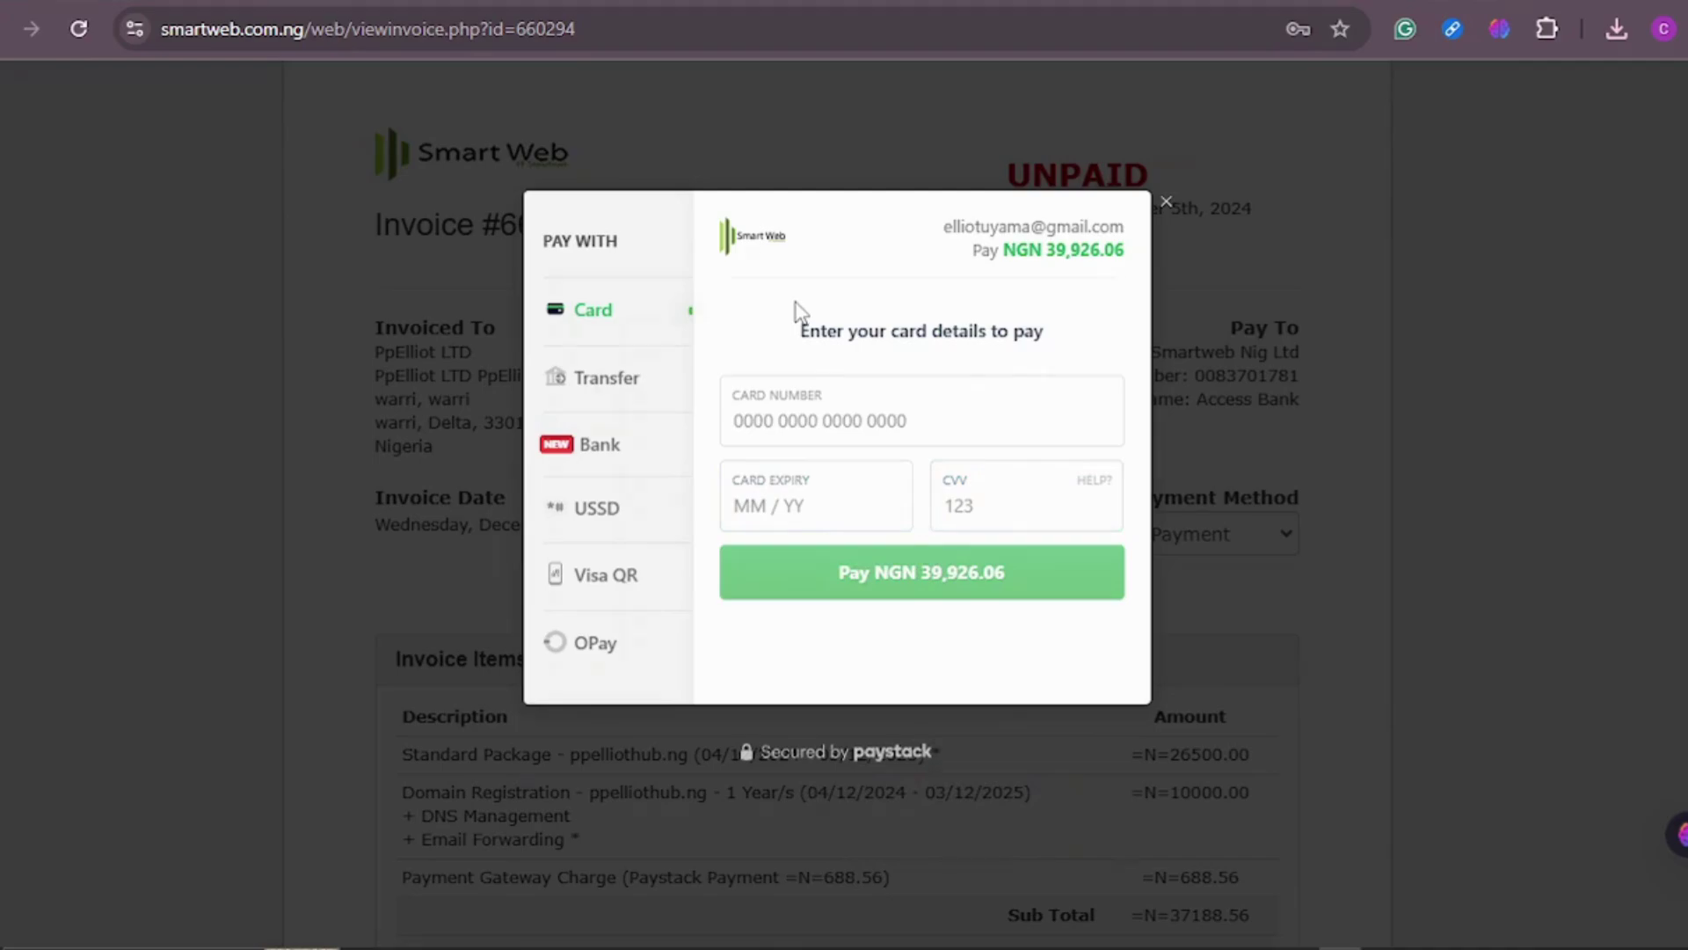
click(601, 385)
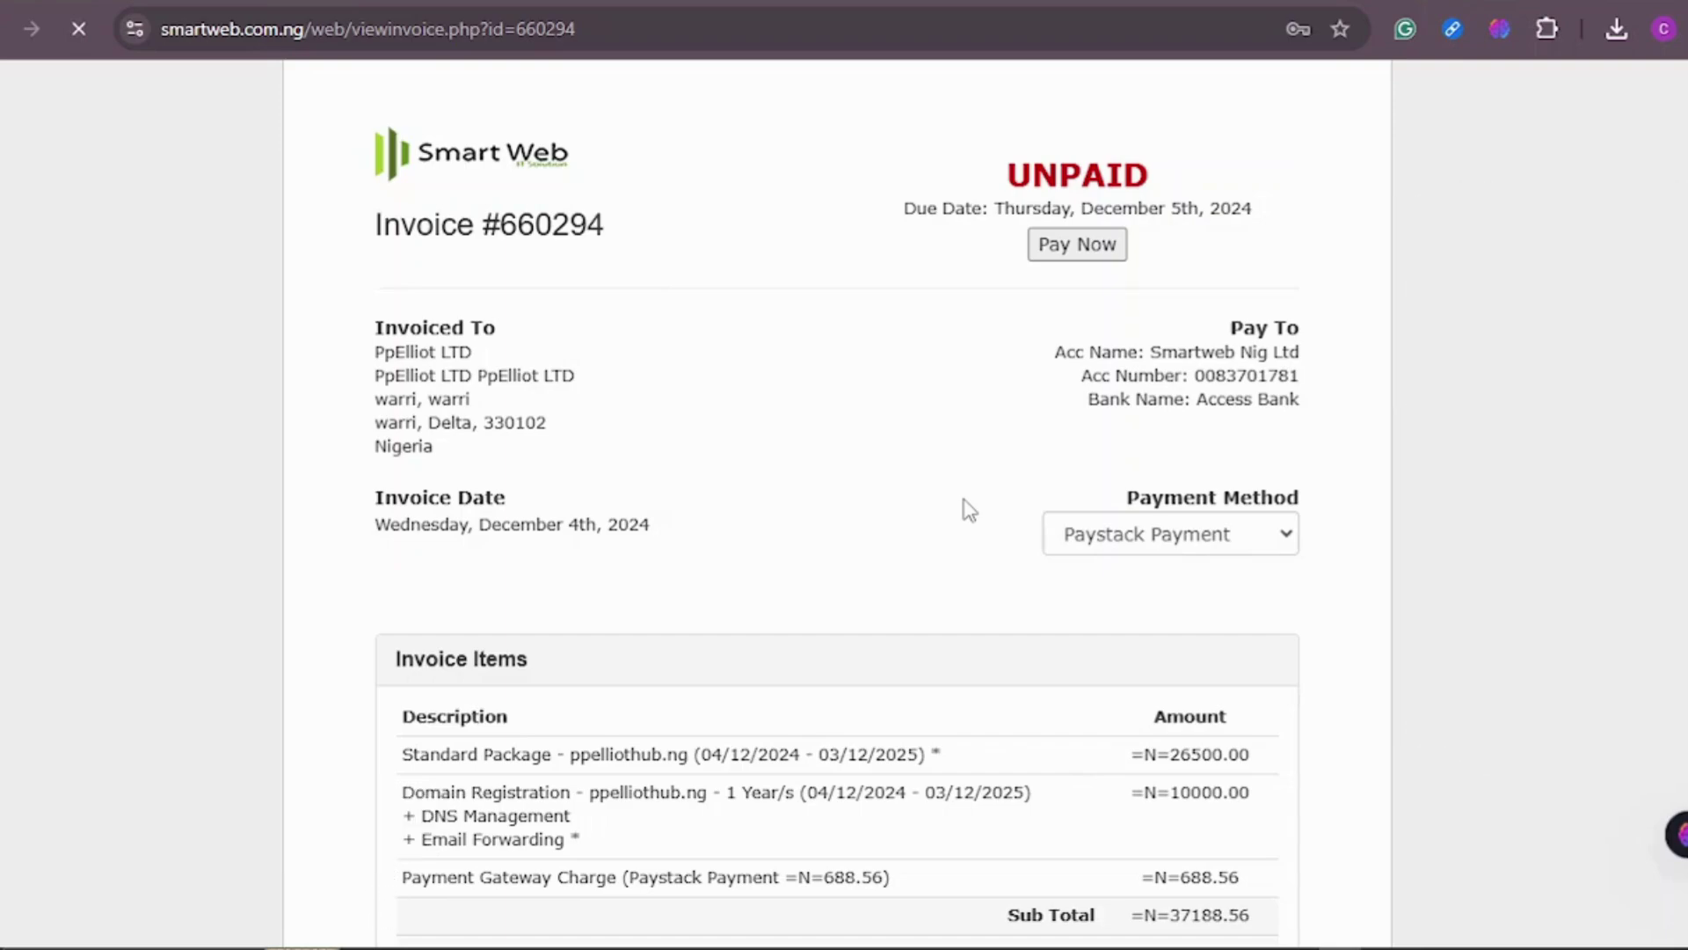
Scroll up the Order Confirmation page to view the assigned order number
scroll(1048, 456, up, 1)
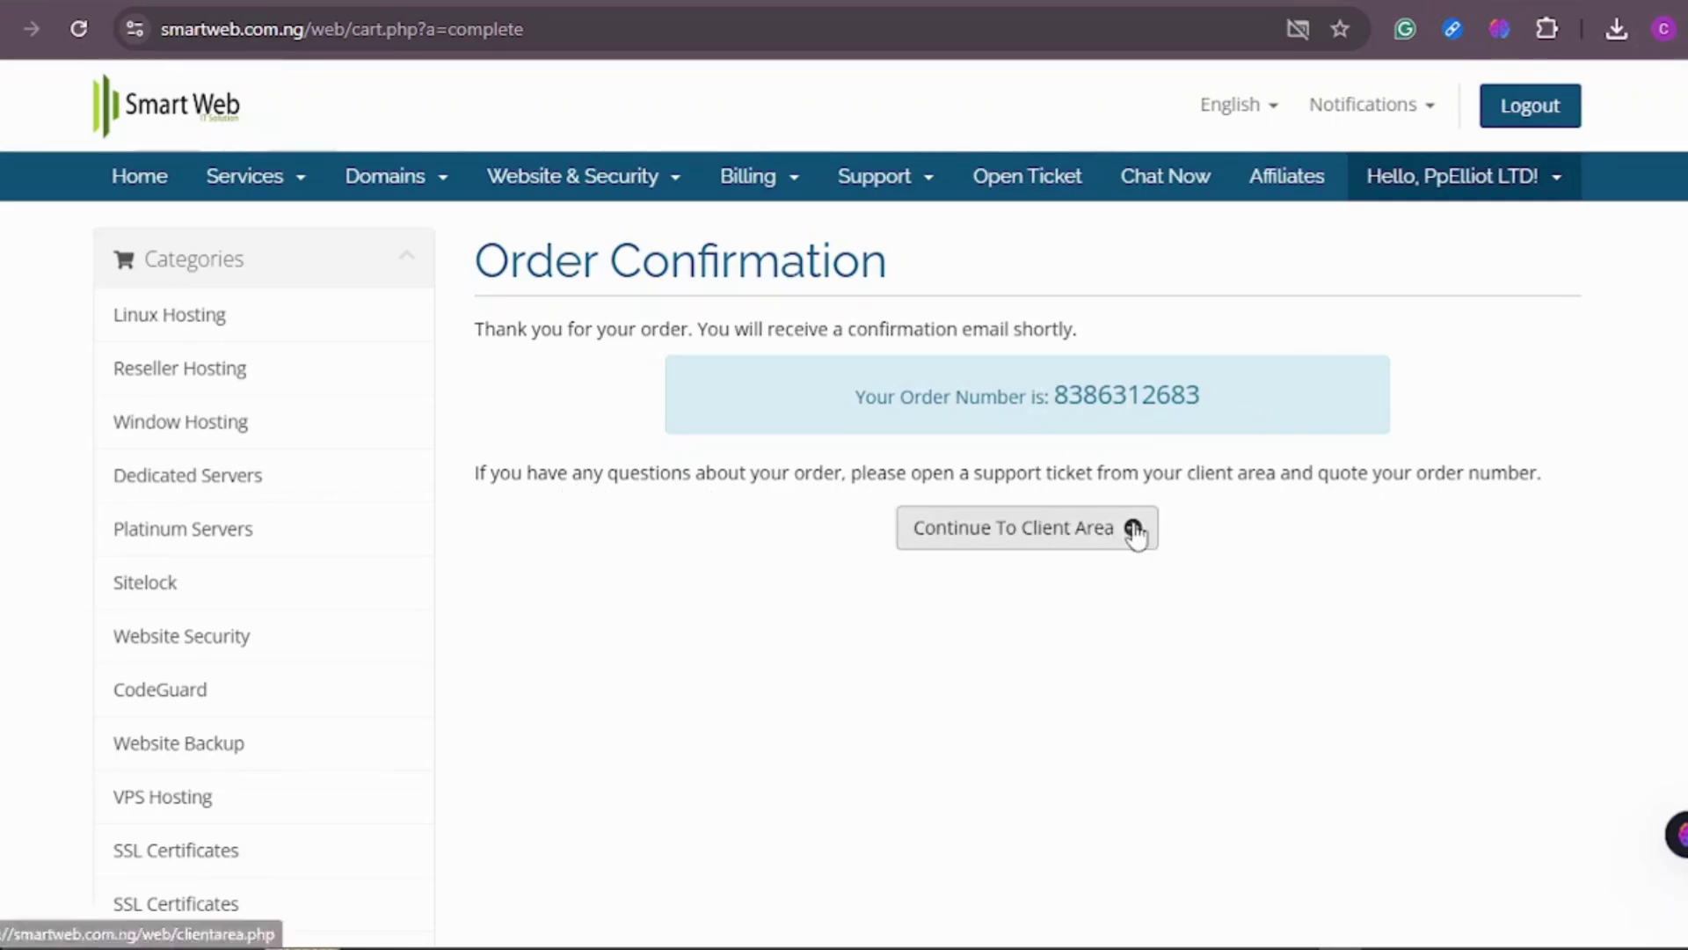
Continue to the client area dashboard: 1 service, 1 domain, 0 tickets, 0 invoices, Standard hosting active
click(1096, 545)
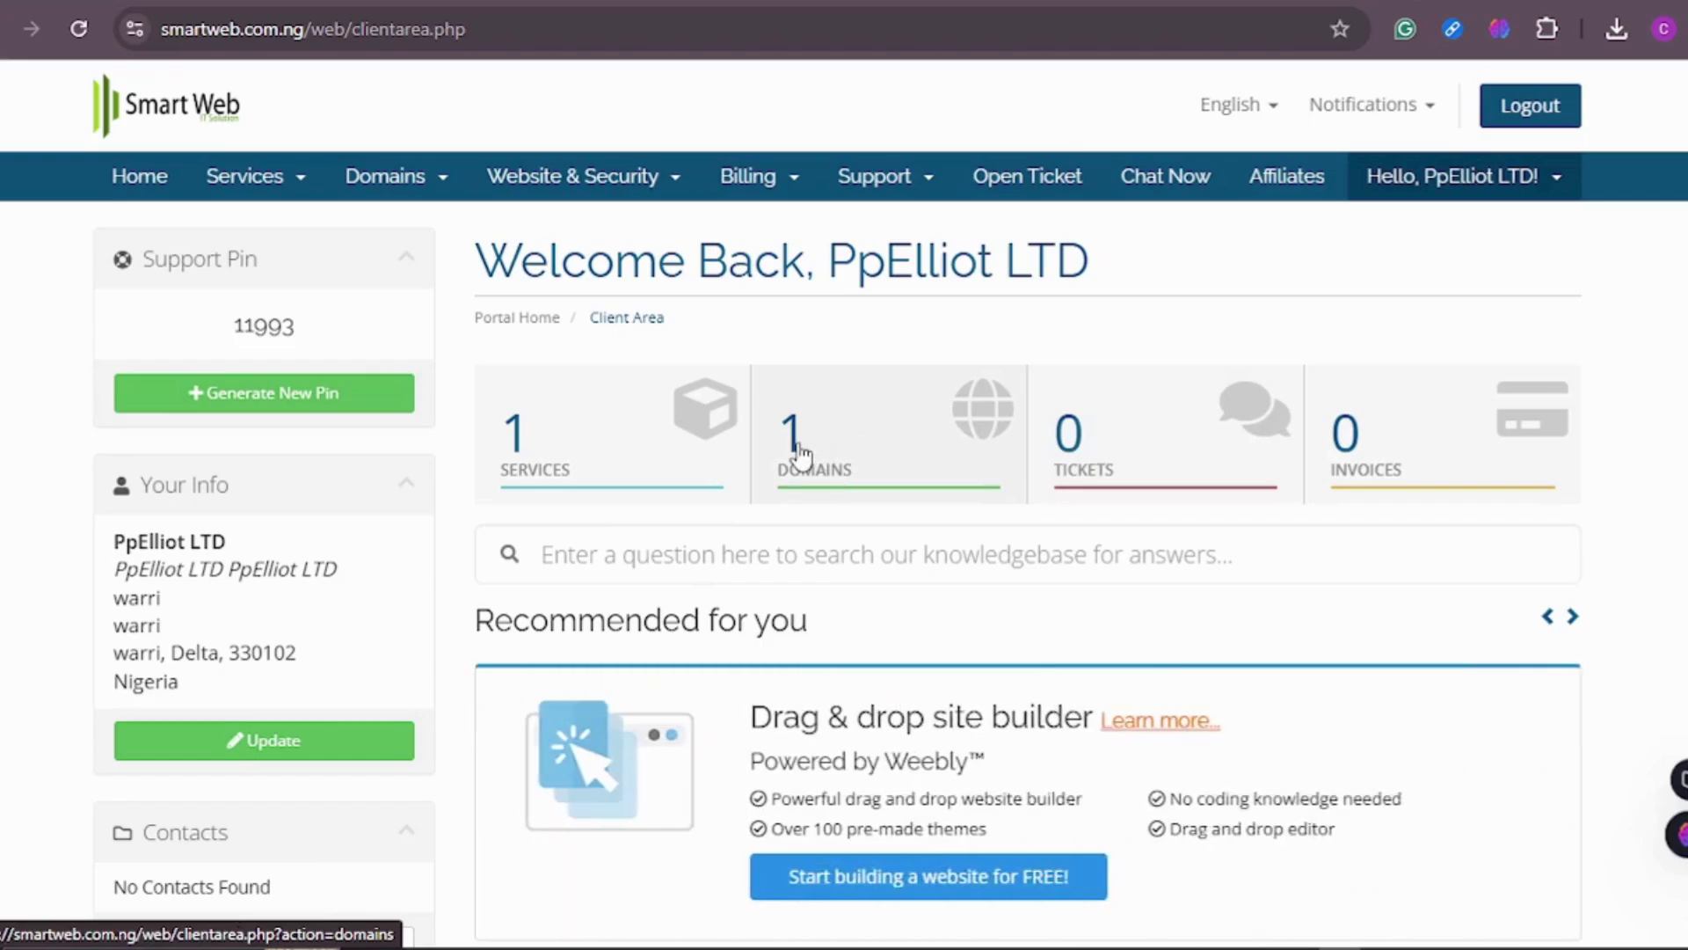
scroll(809, 450, down, 3)
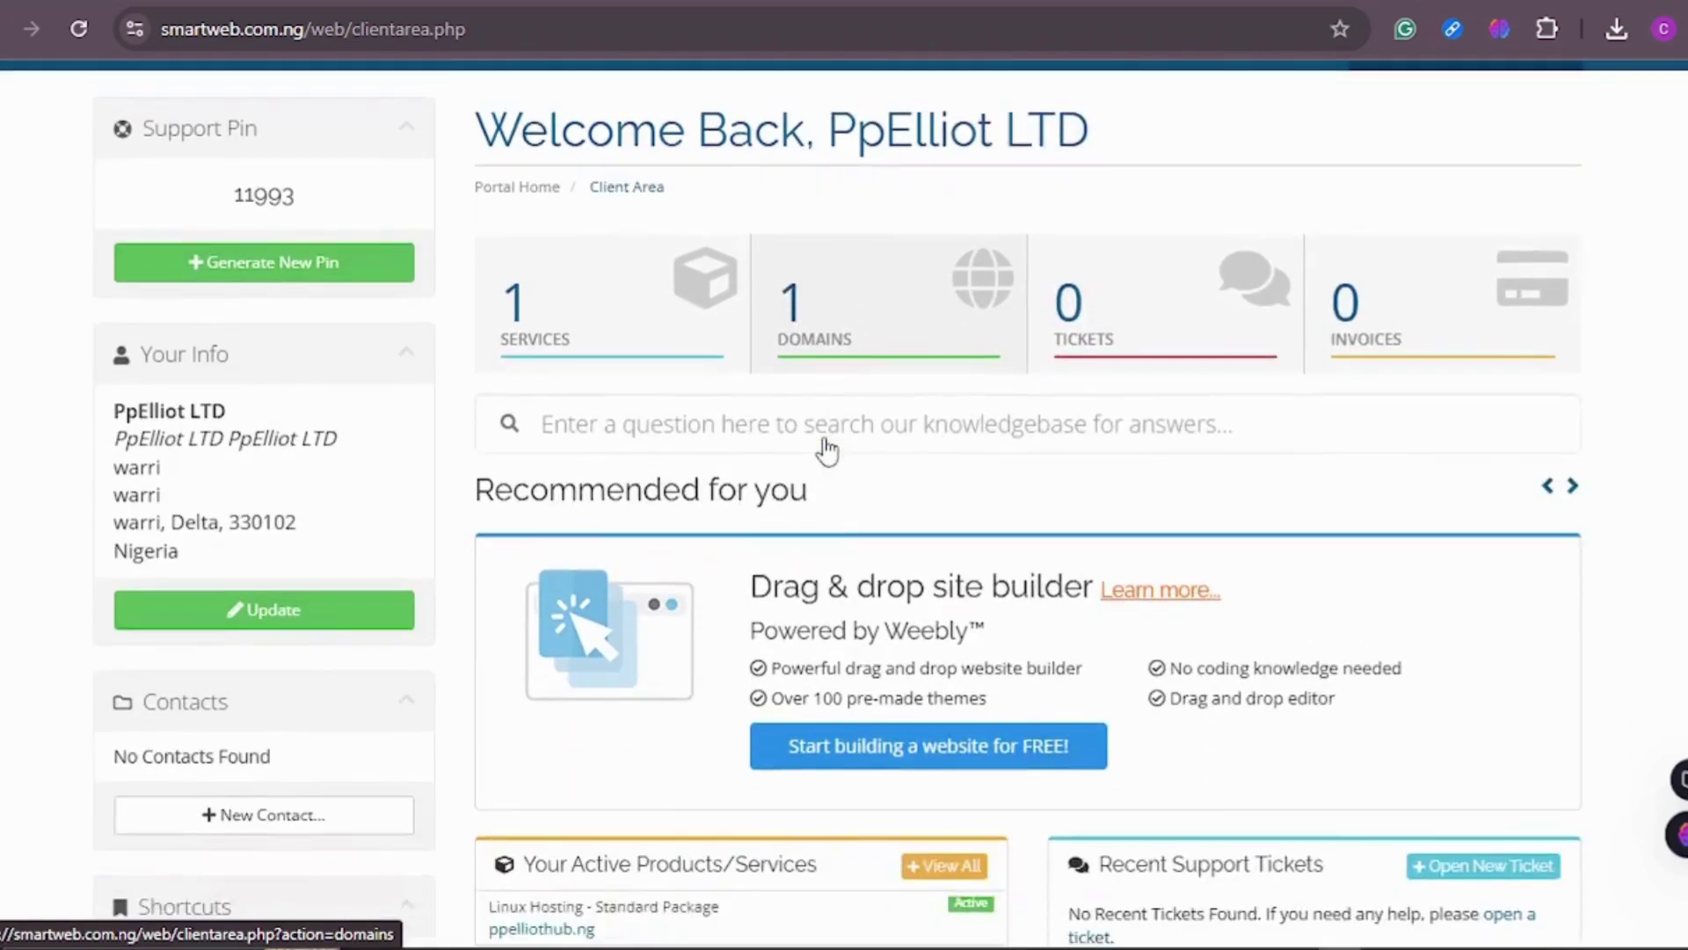
scroll(799, 440, down, 1)
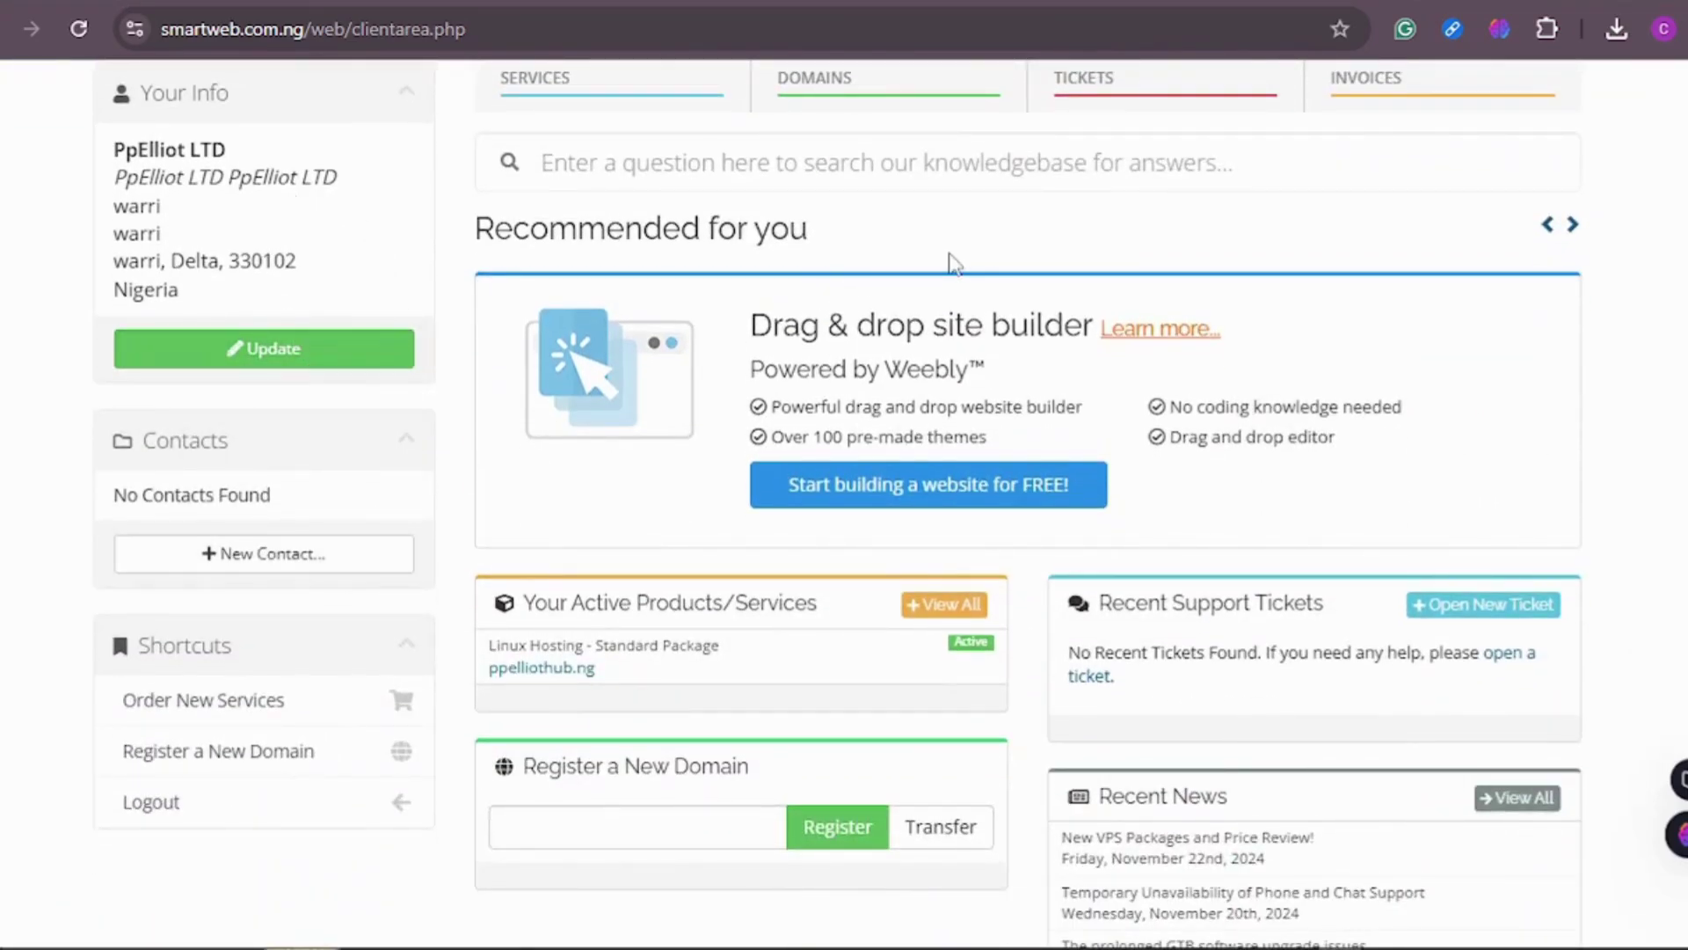
scroll(954, 262, down, 3)
scroll(640, 490, up, 8)
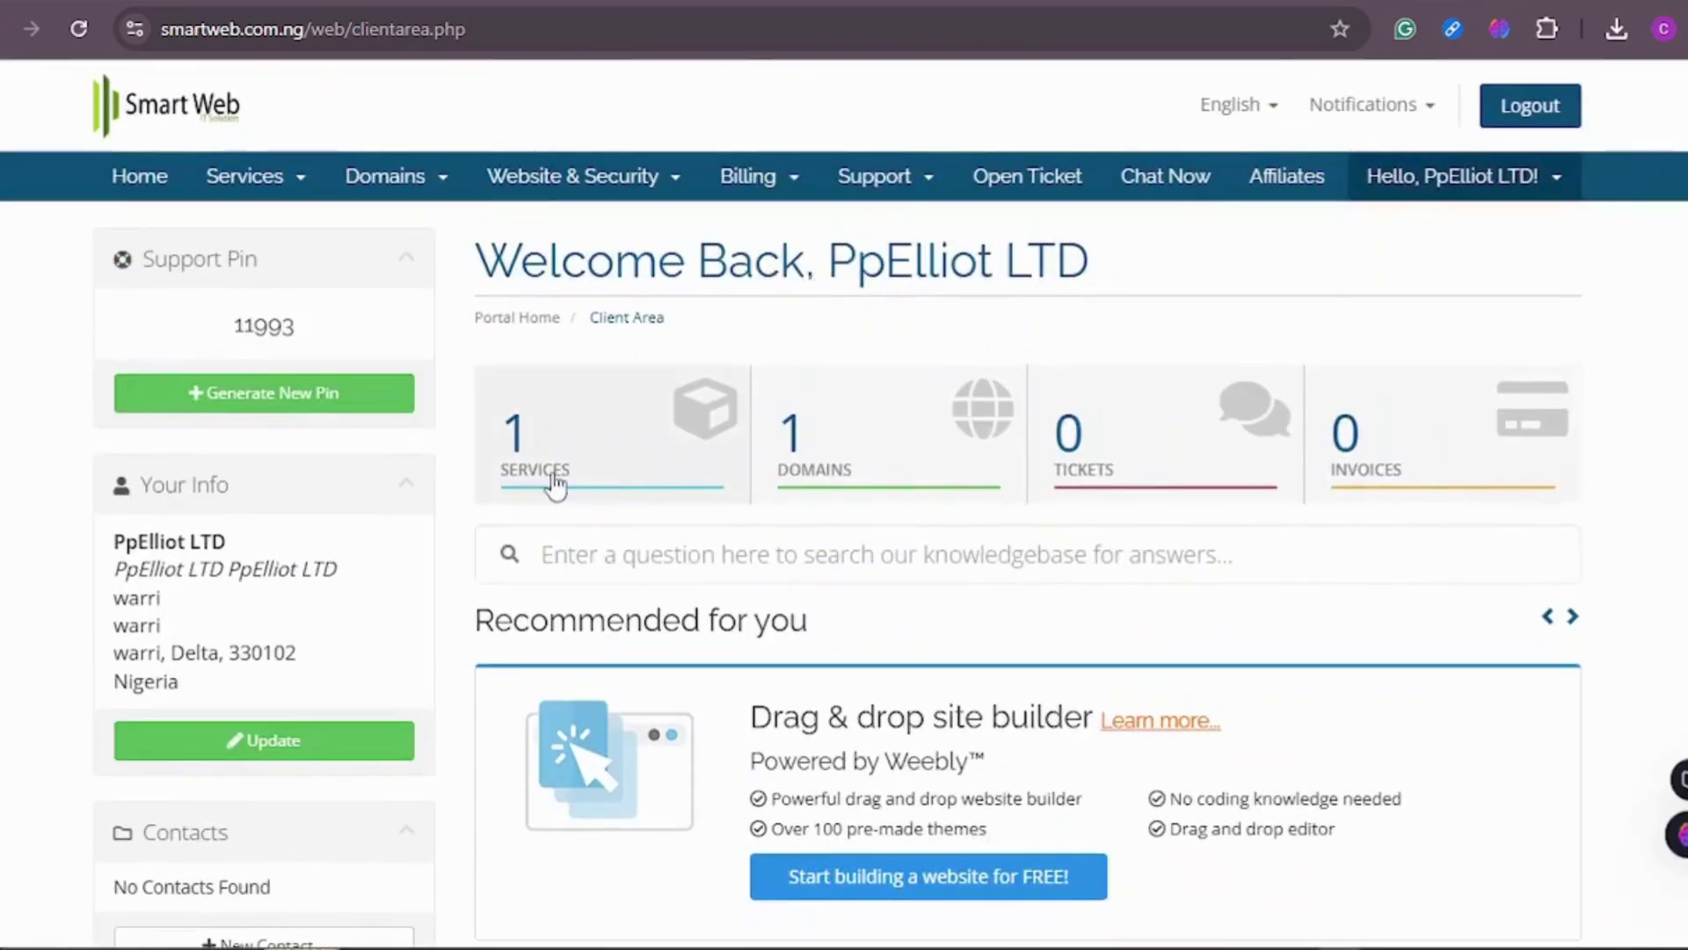
Verify ppelliothub.ng shows Active in My Domains, try visiting the site, then return to the listing
click(800, 478)
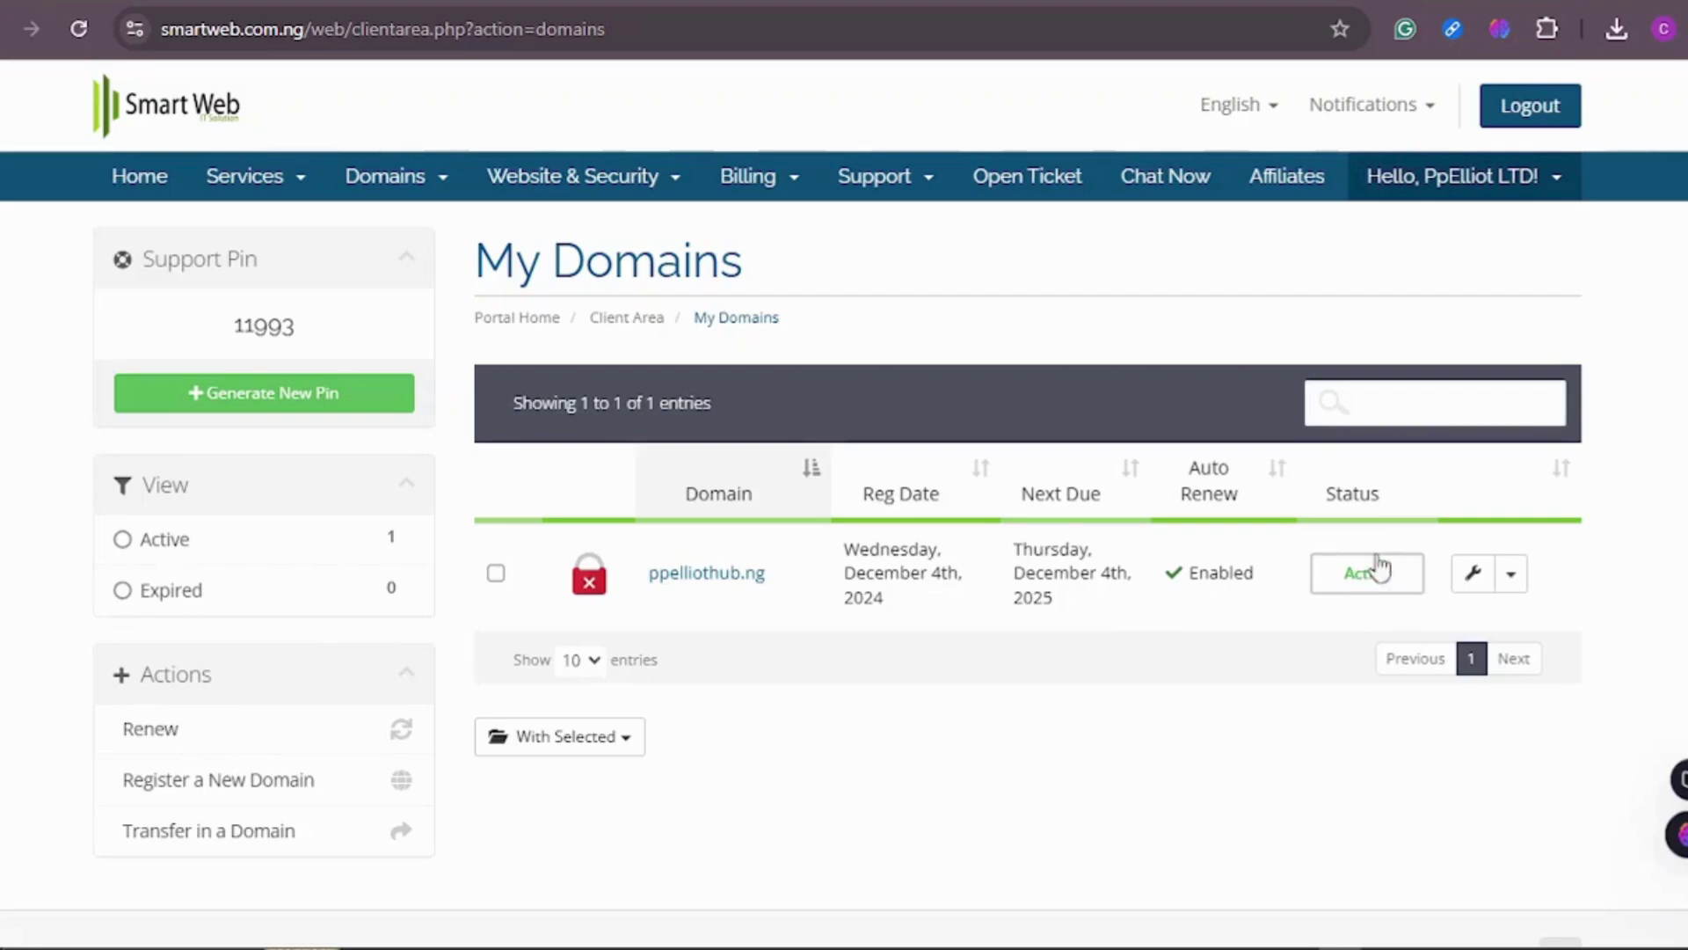
mouse_move(589, 587)
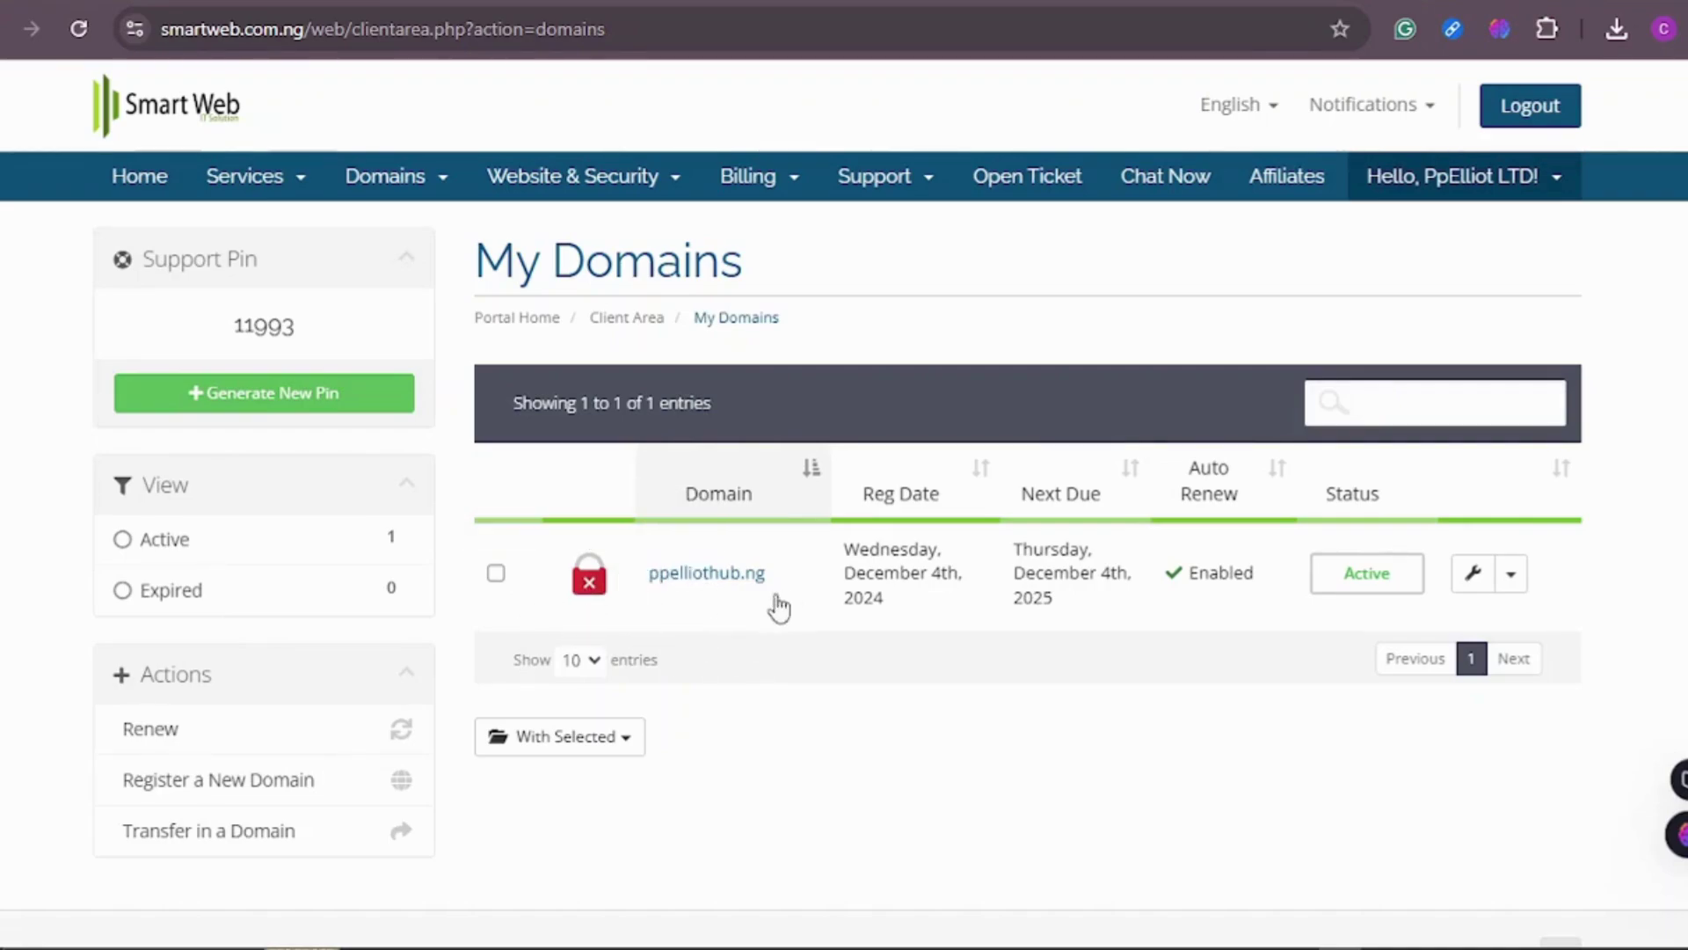
click(714, 569)
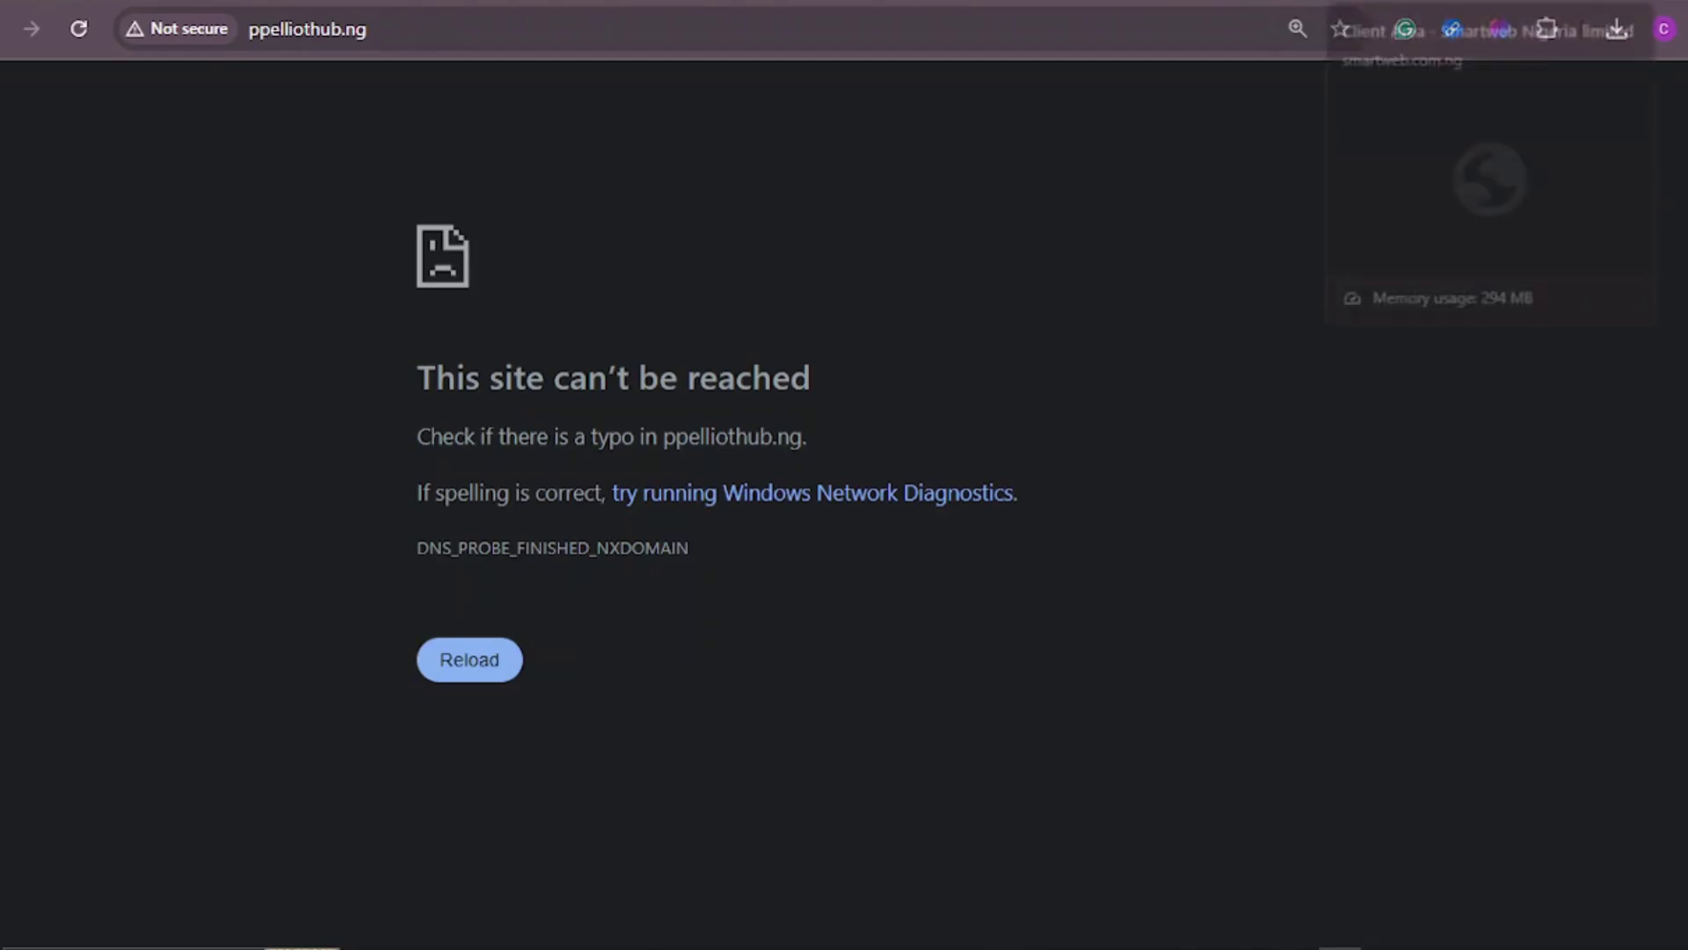
click(1358, 1)
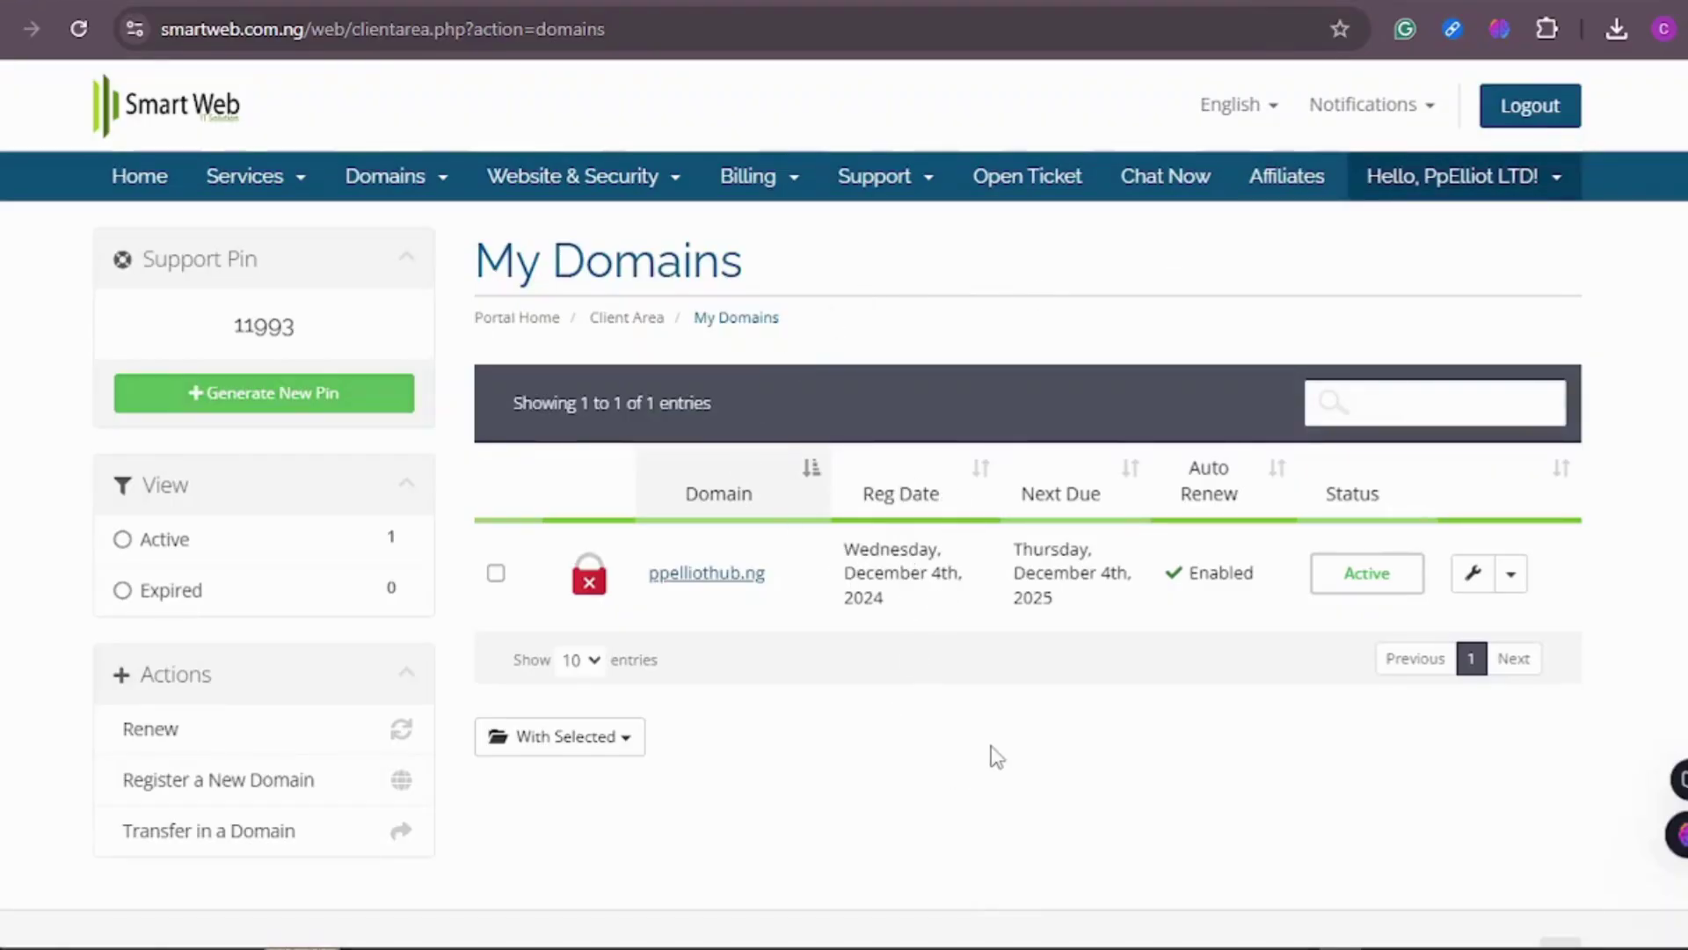